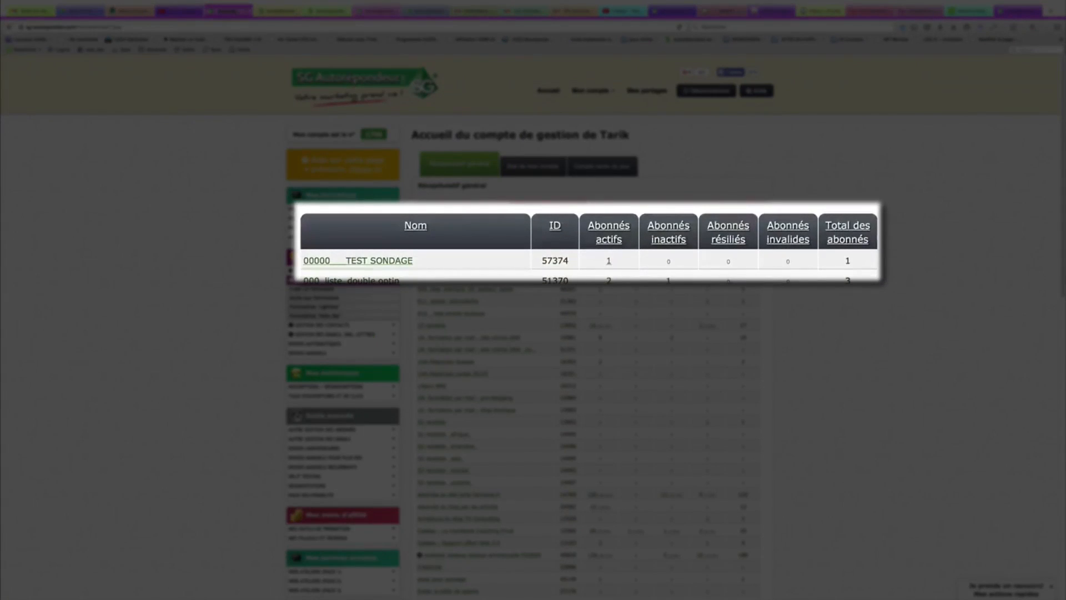
Open the 00000___TEST SONDAGE list's settings and expand Étape 1 to reach its registration notification and already-registered redirect URL fields.
click(377, 264)
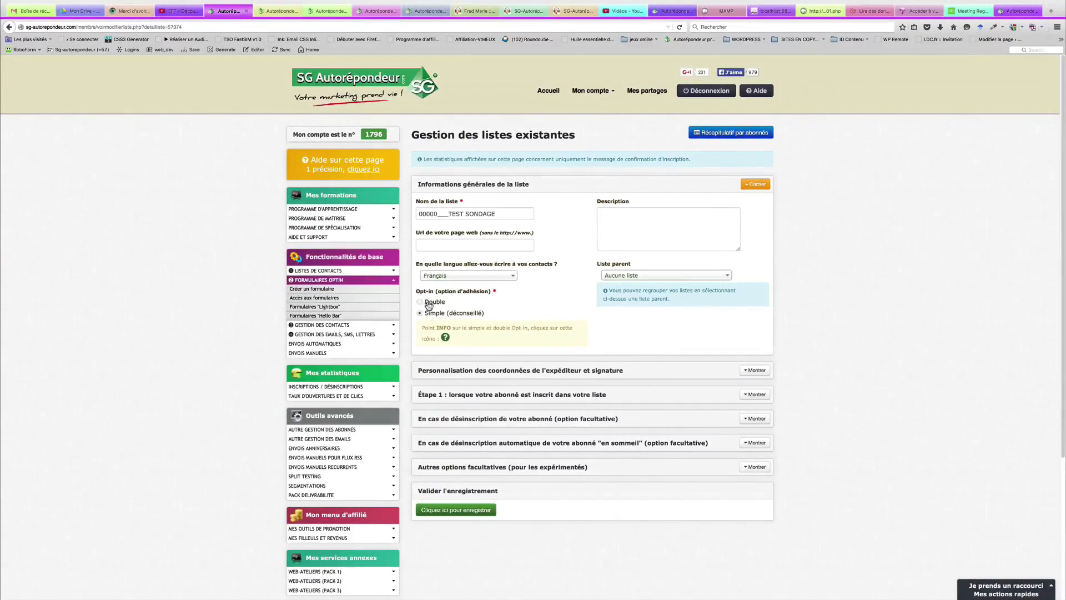
click(754, 394)
scroll(810, 400, down, 4)
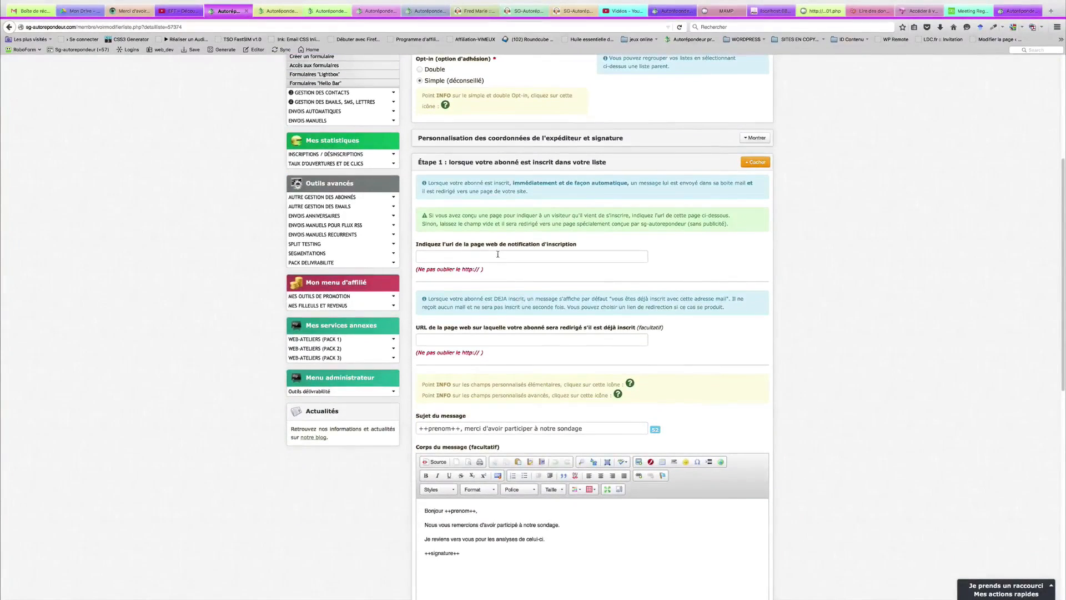
click(500, 258)
click(441, 373)
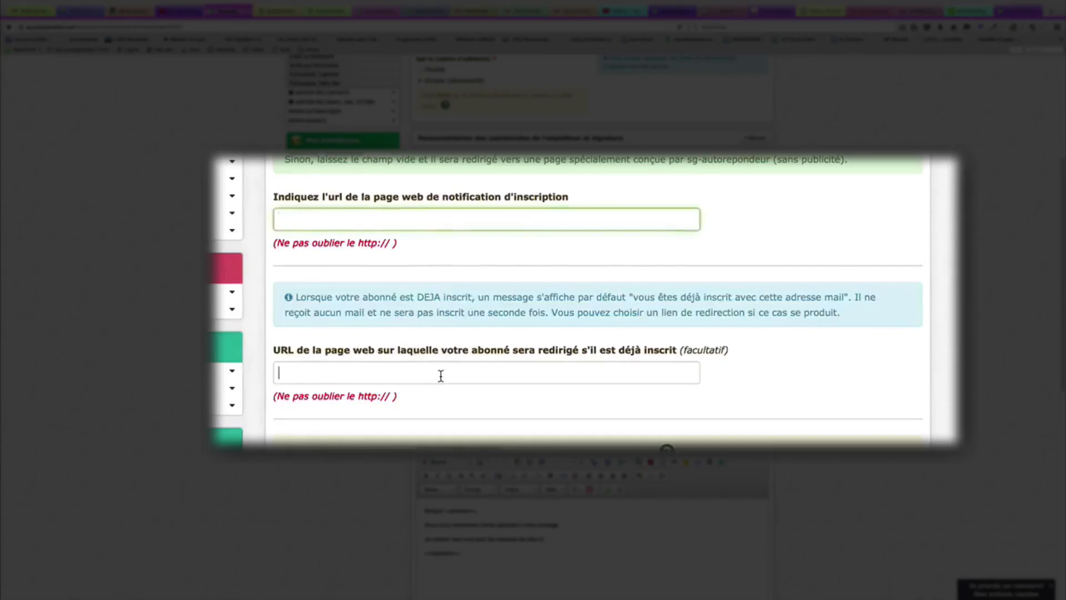
click(438, 219)
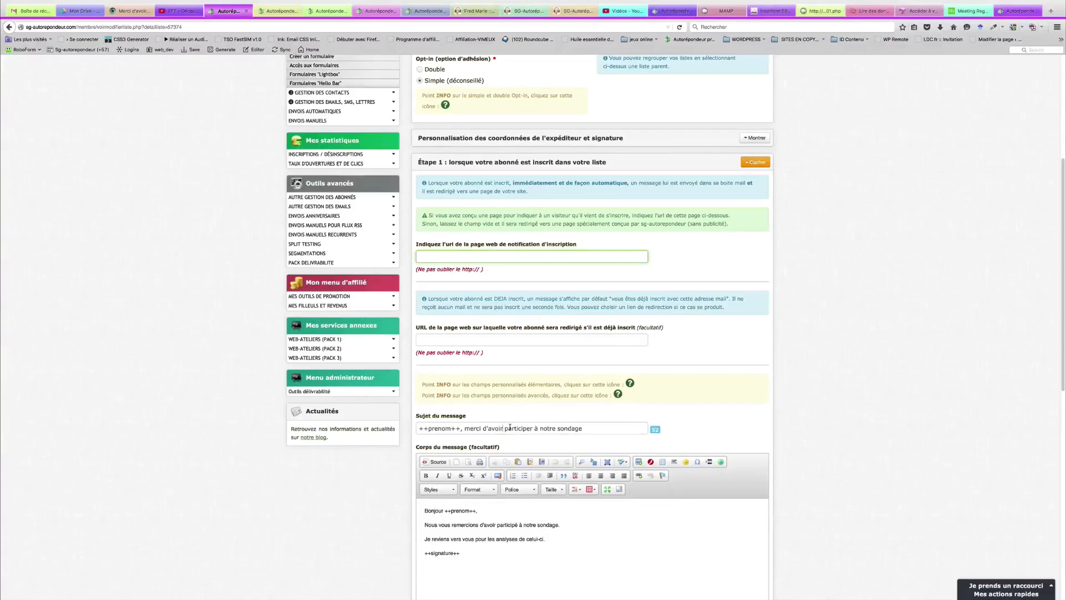
Correct the message subject to "++prenom++, merci d'avoir participé à notre sondage" and save the list.
click(533, 428)
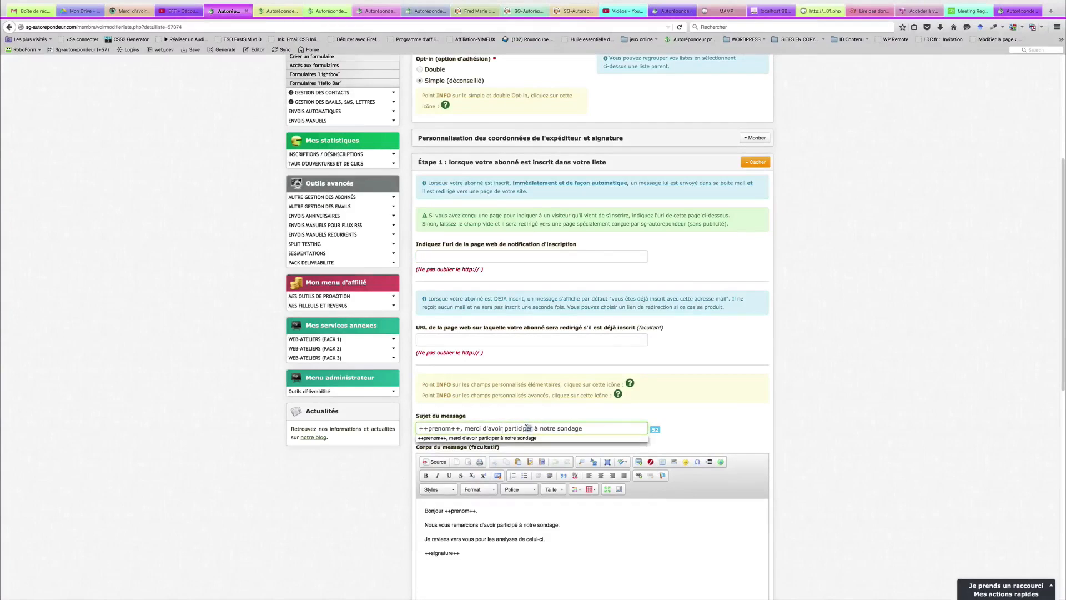
text(é)
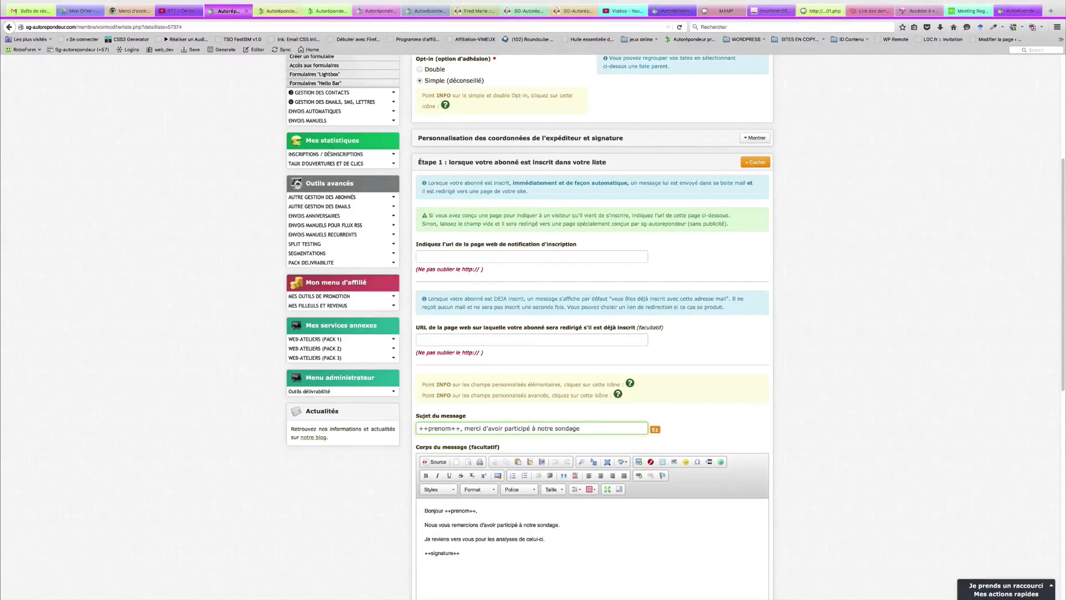
click(525, 529)
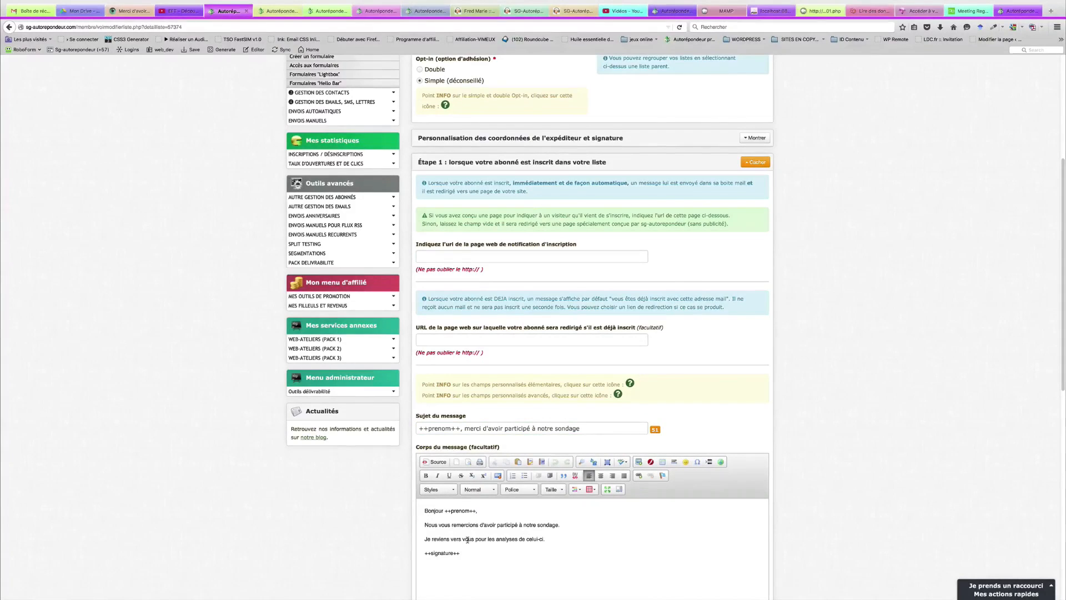
scroll(405, 538, down, 5)
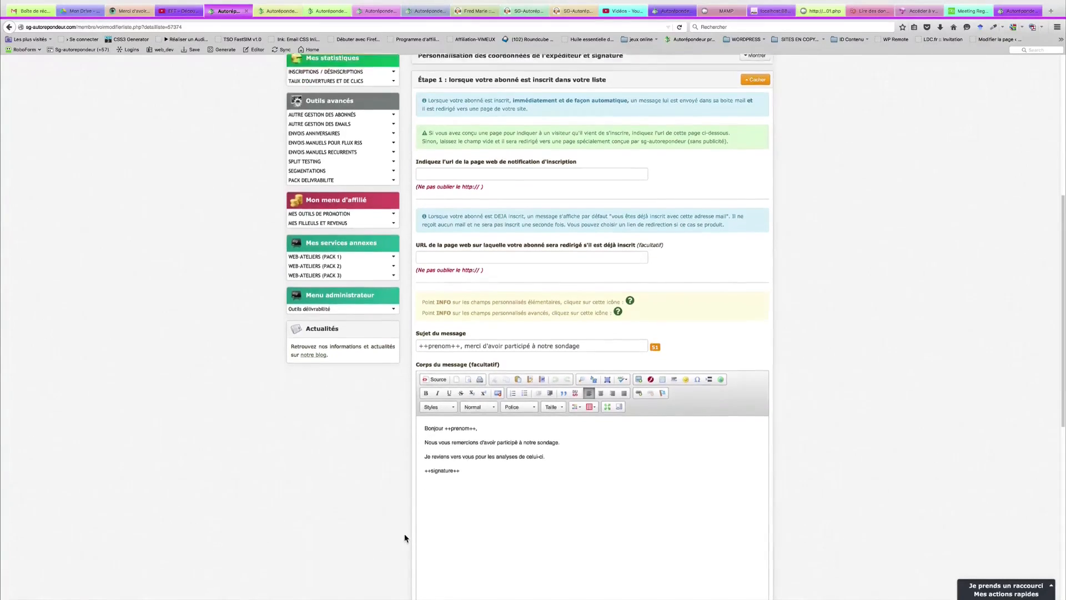
scroll(405, 538, down, 3)
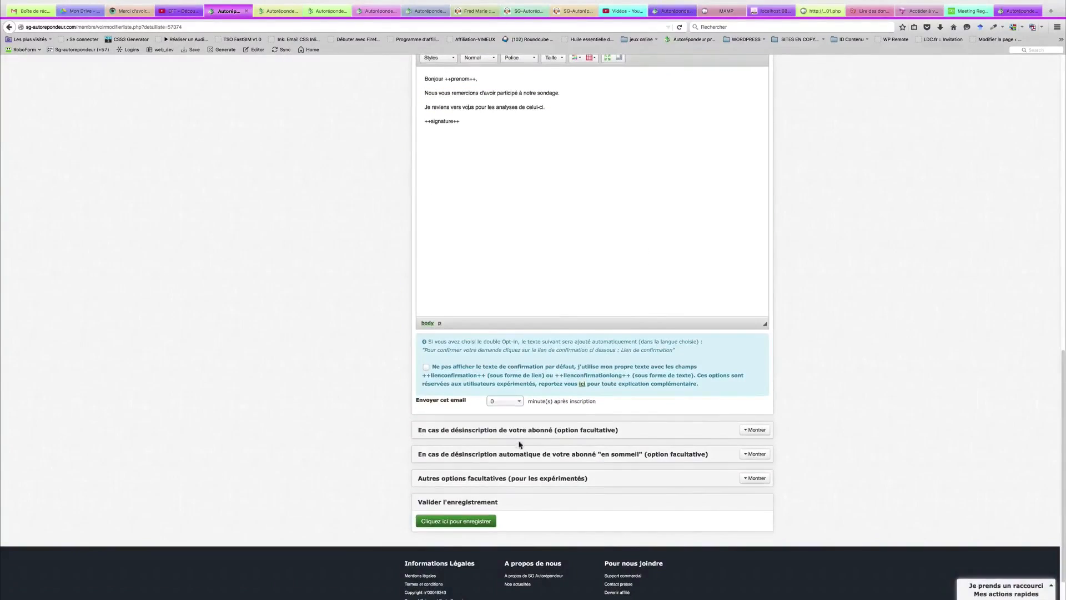
click(491, 520)
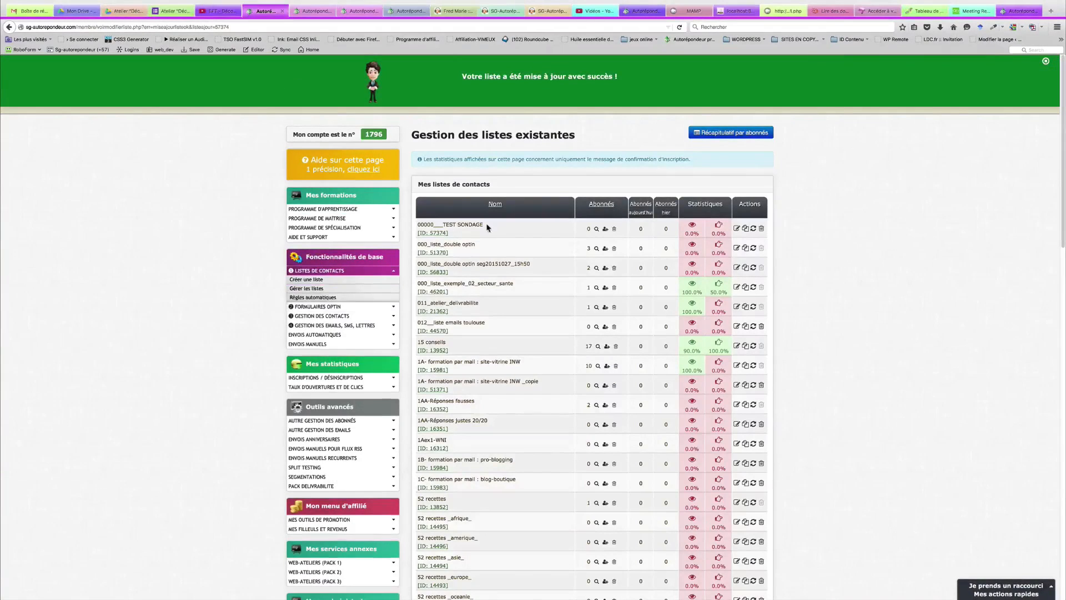
Create a new opt-in form for the TEST SONDAGE list and name it "sondage page 1".
drag(483, 224, 419, 225)
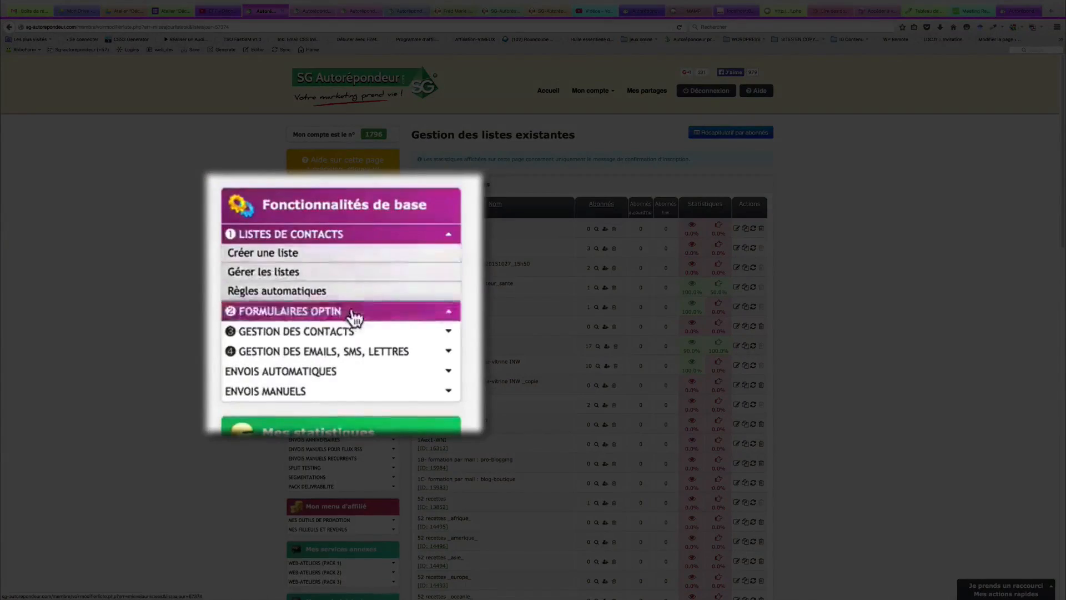
click(353, 309)
click(322, 289)
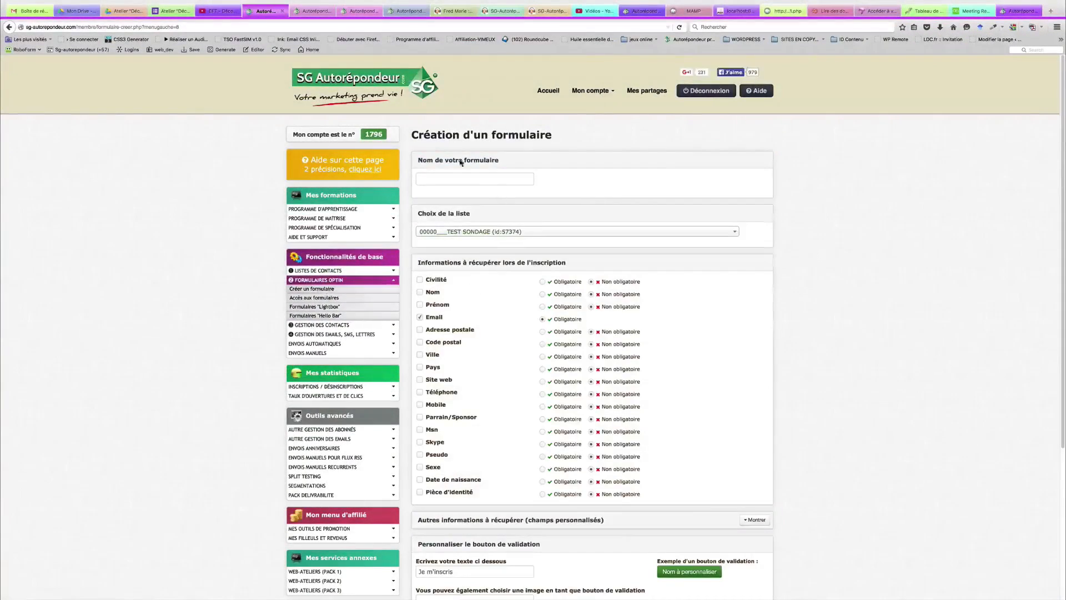
click(479, 176)
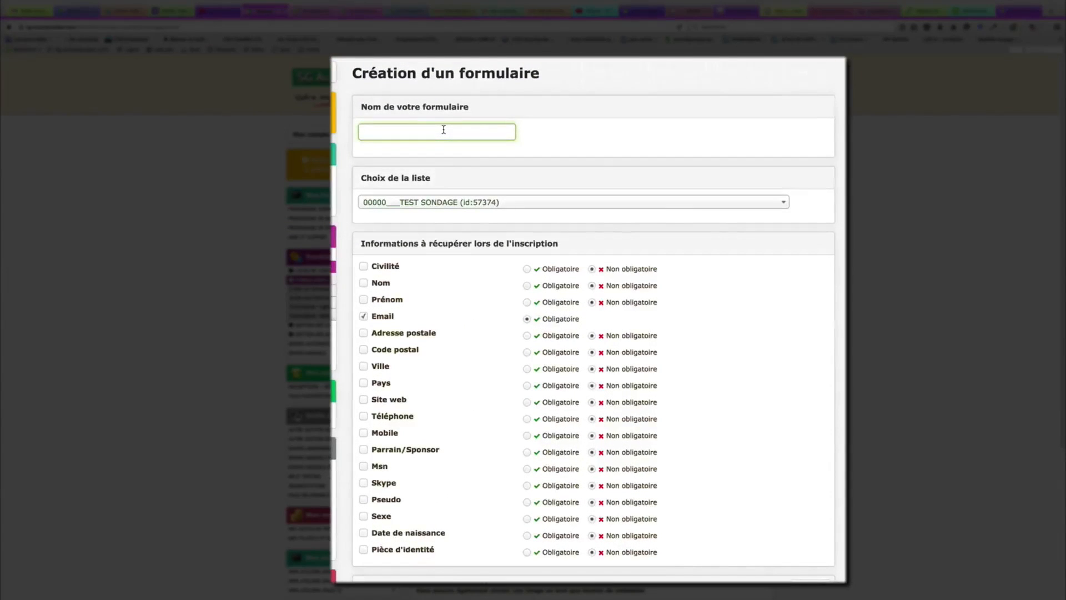
text(sondage)
text( formula)
text(ire)
key(Left)
key(Left)
key(Left)
key(Right)
key(shift+Left)
key(shift+Left)
key(shift+Left)
key(shift+Left)
key(shift+Left)
key(shift+Left)
key(shift+Left)
key(shift+Left)
key(shift+Left)
key(shift+Left)
text(page)
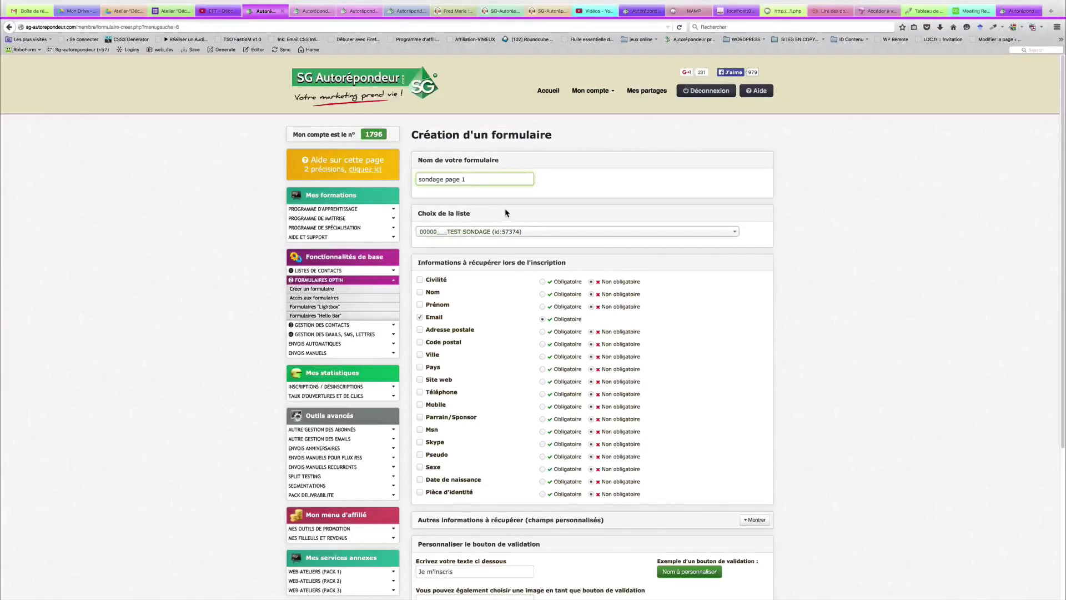
Include Prénom and custom fields n°1, n°2 and n°3 in the form, all set as Obligatoire.
click(421, 305)
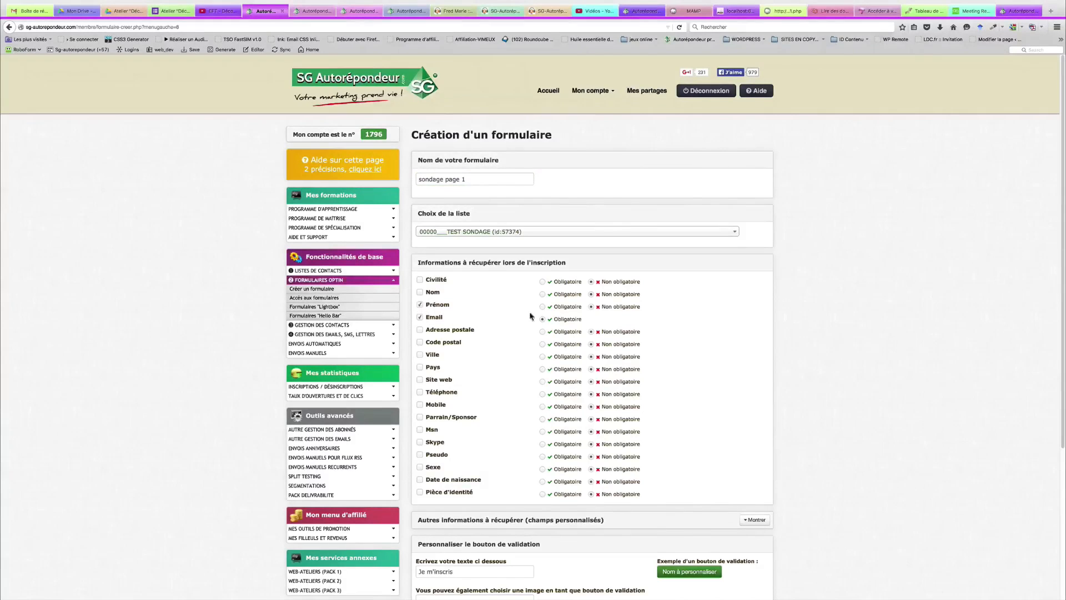
click(542, 308)
scroll(526, 336, down, 5)
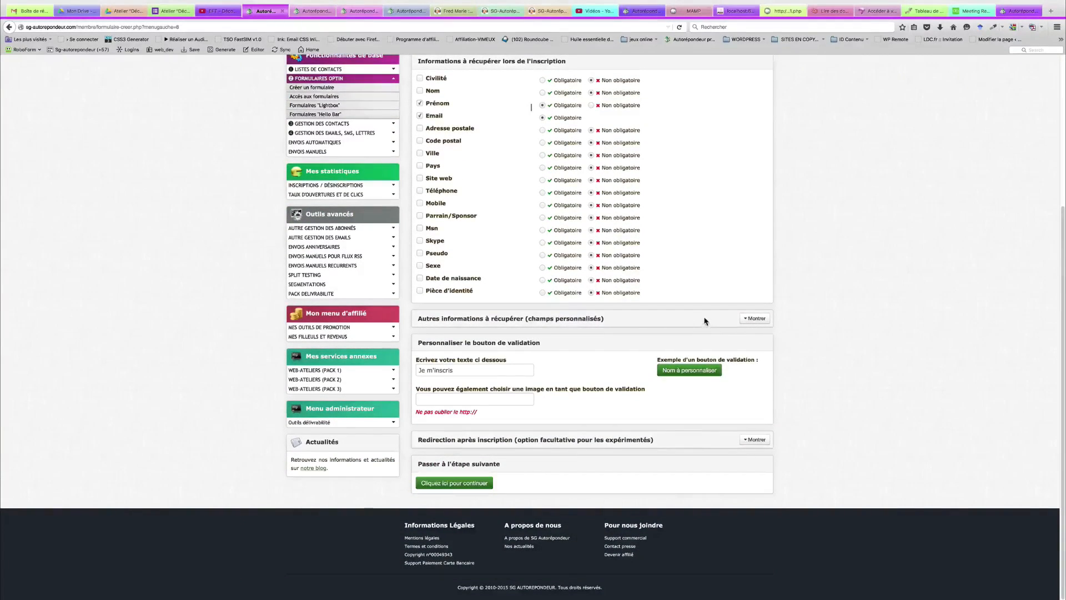
click(747, 319)
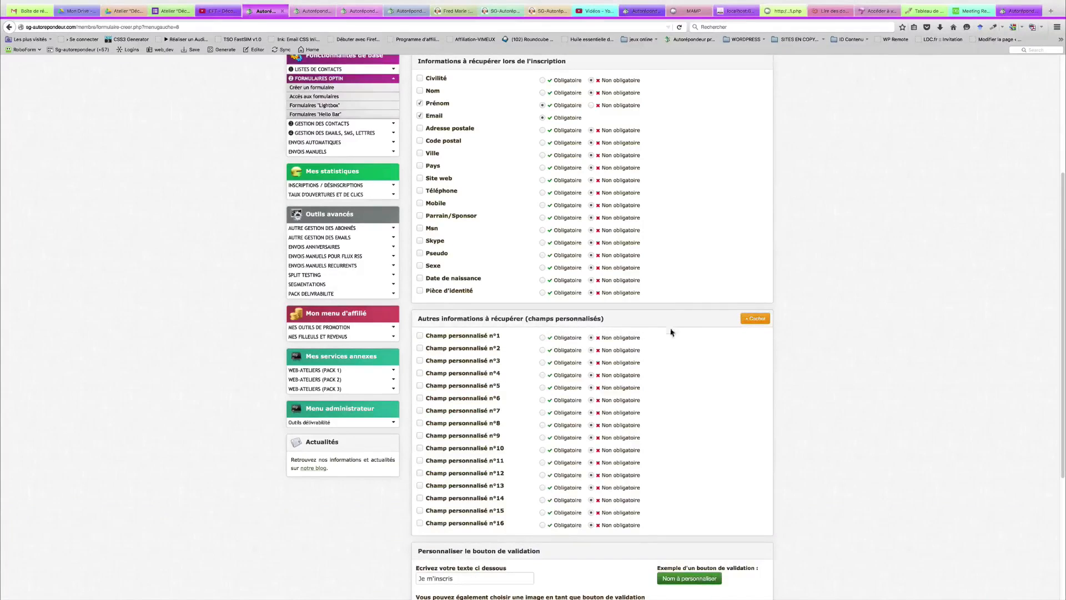
click(420, 336)
click(420, 349)
click(420, 361)
click(542, 350)
click(542, 338)
click(542, 363)
Set the validation button text to "Je valide l'étape 1/3" and continue to the custom field details.
scroll(534, 396, down, 4)
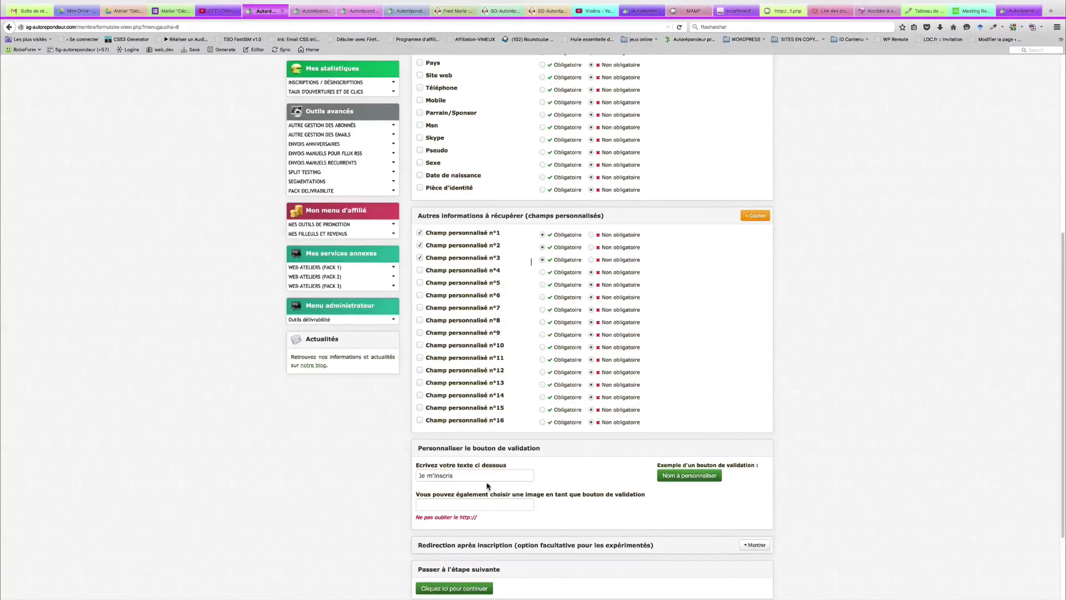
click(462, 476)
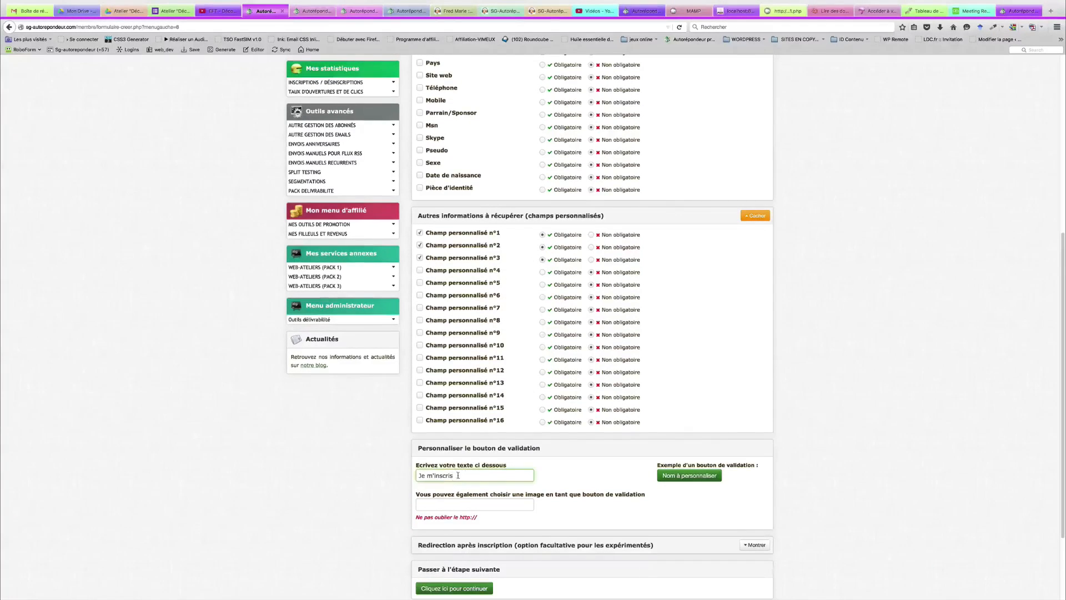
drag(465, 476, 417, 476)
text(Je valide )
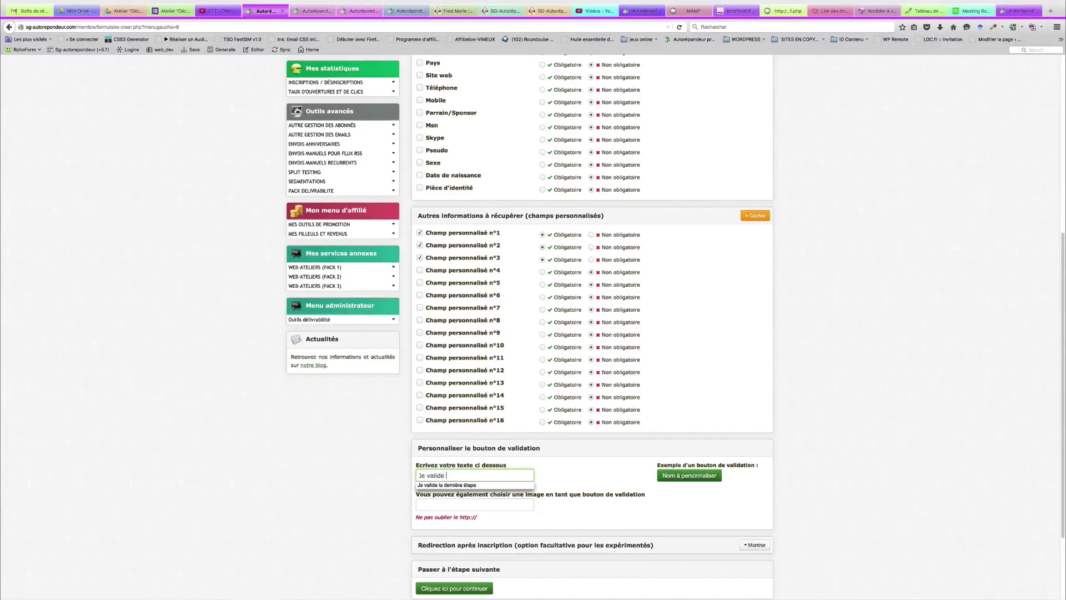
text(l'étape )
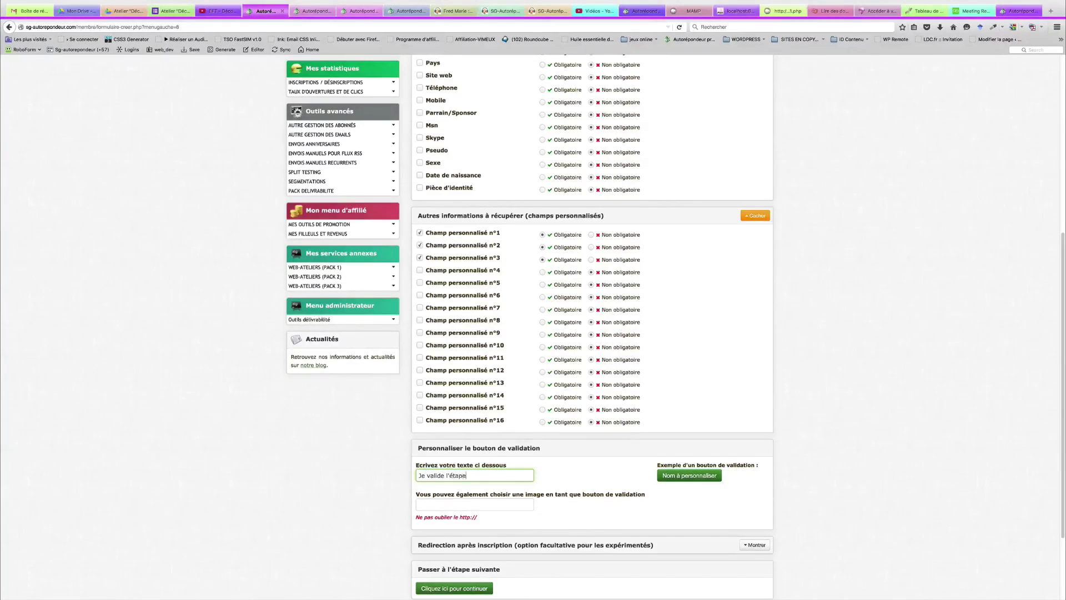
text(1/3)
scroll(506, 472, down, 3)
click(471, 516)
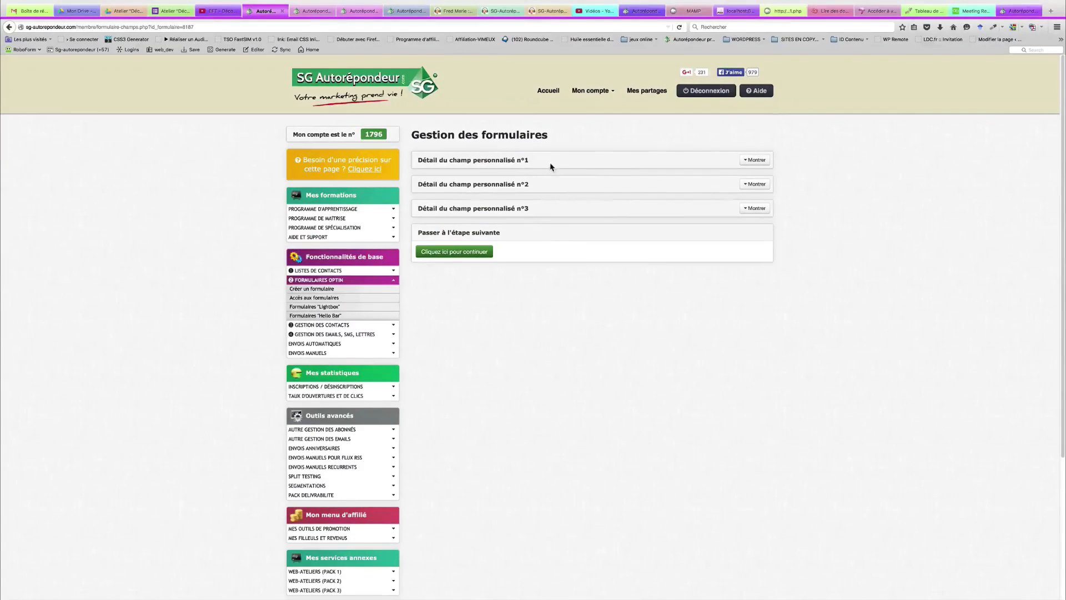
Name custom field n°1 "question 1", leaving it as a short text field.
click(756, 161)
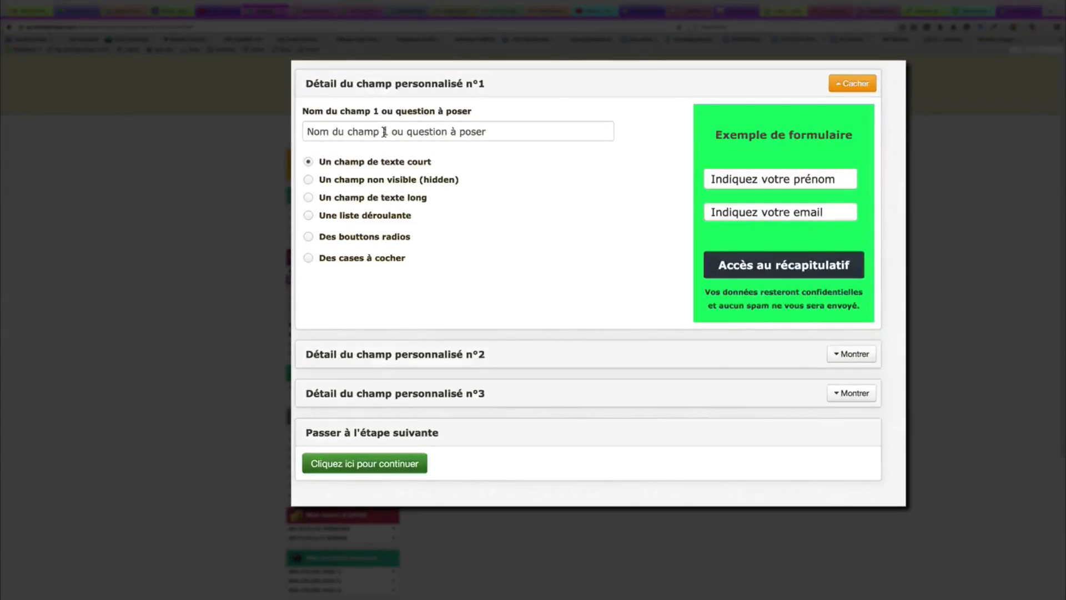
click(452, 132)
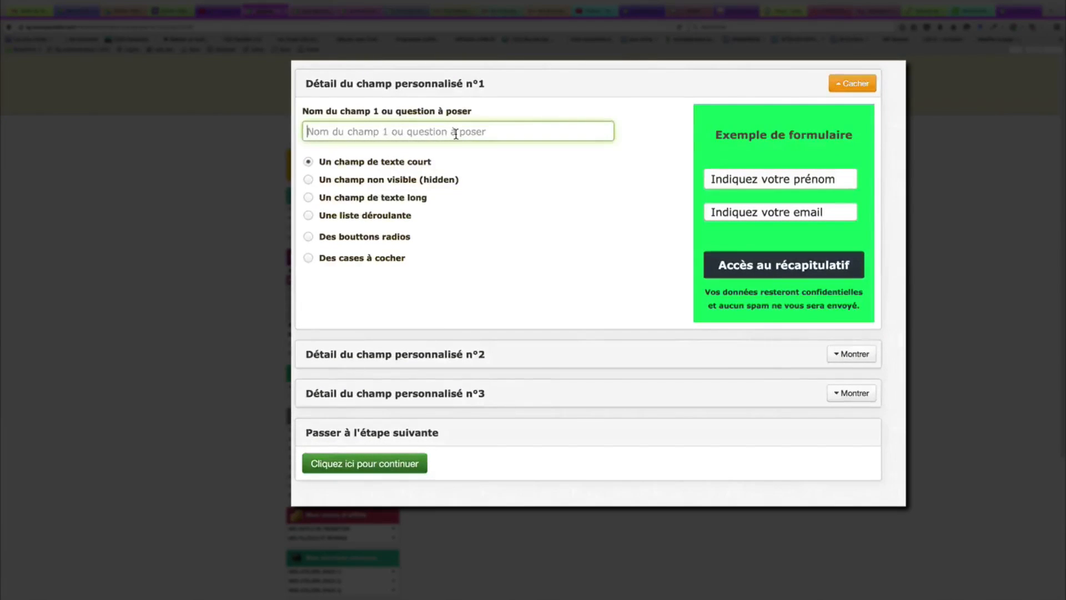
text(question 1)
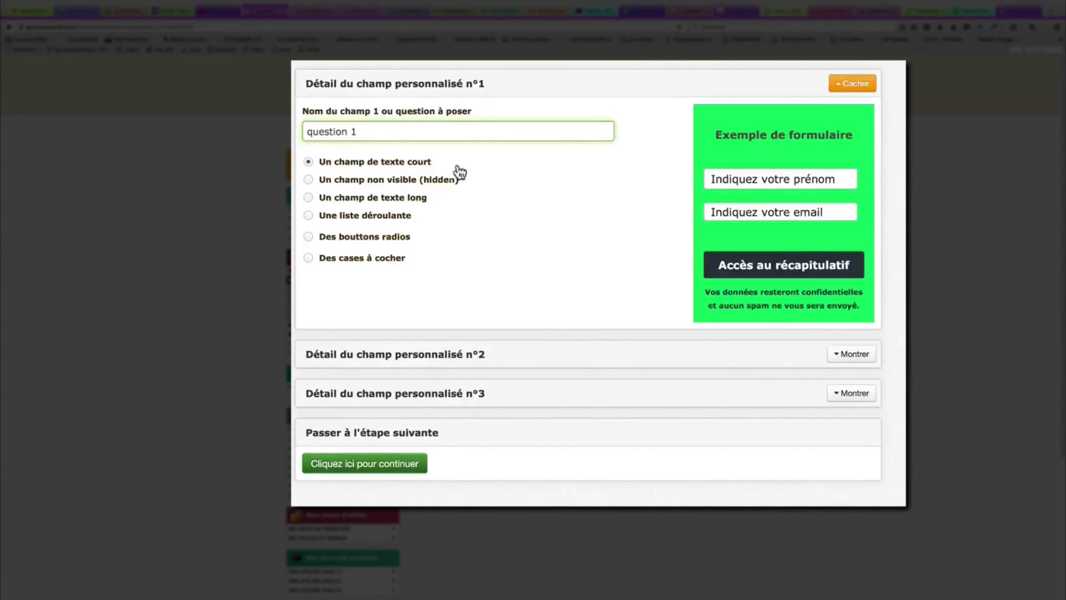
Name custom field n°2 "question 2" and make it radio buttons with the answers Oui and Non.
click(839, 354)
click(460, 405)
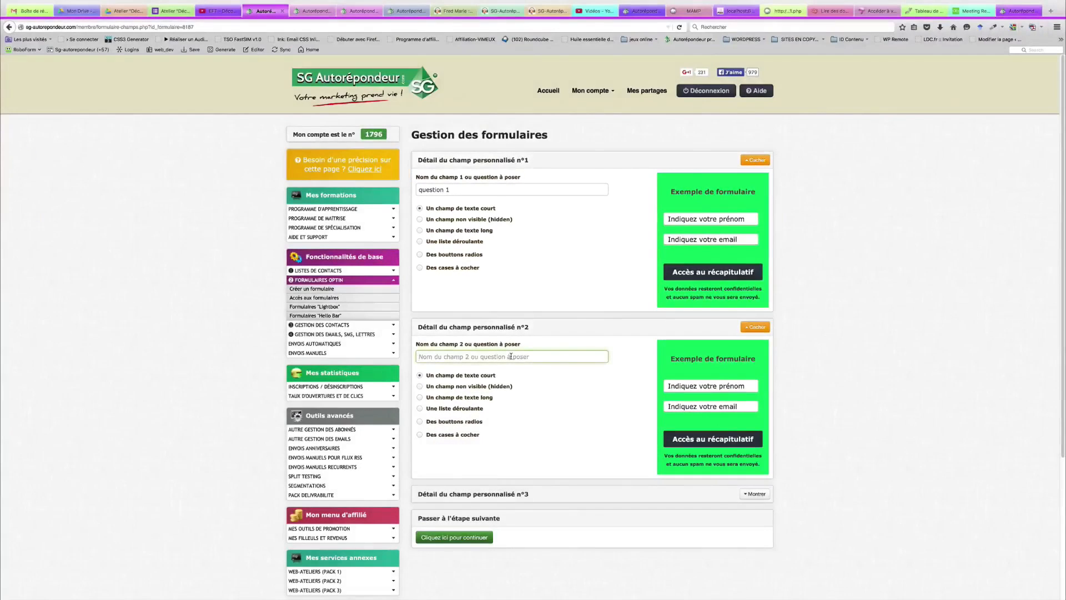
text(question)
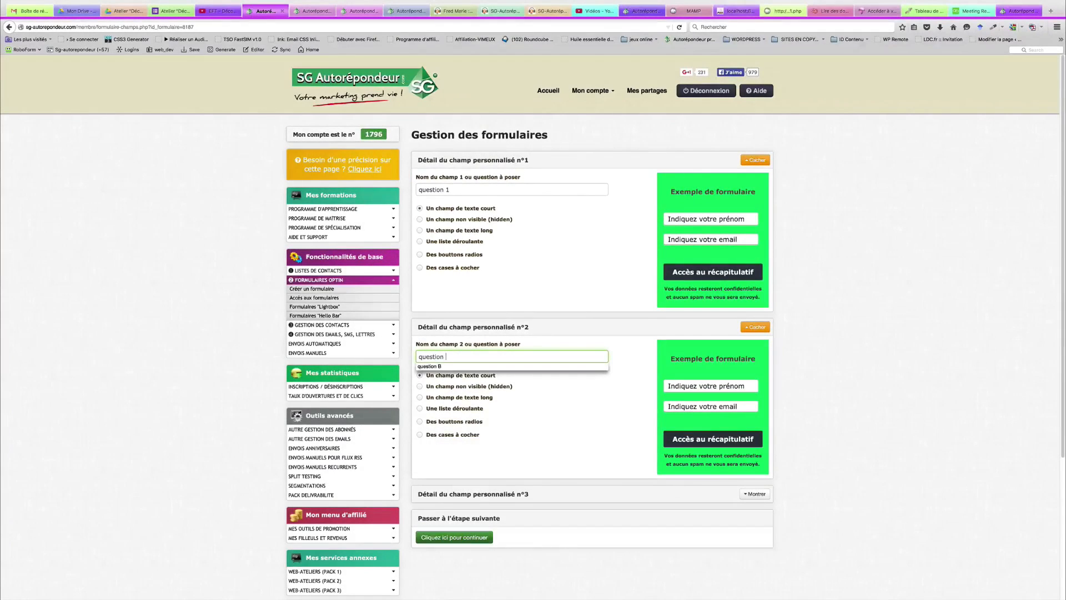
text(2)
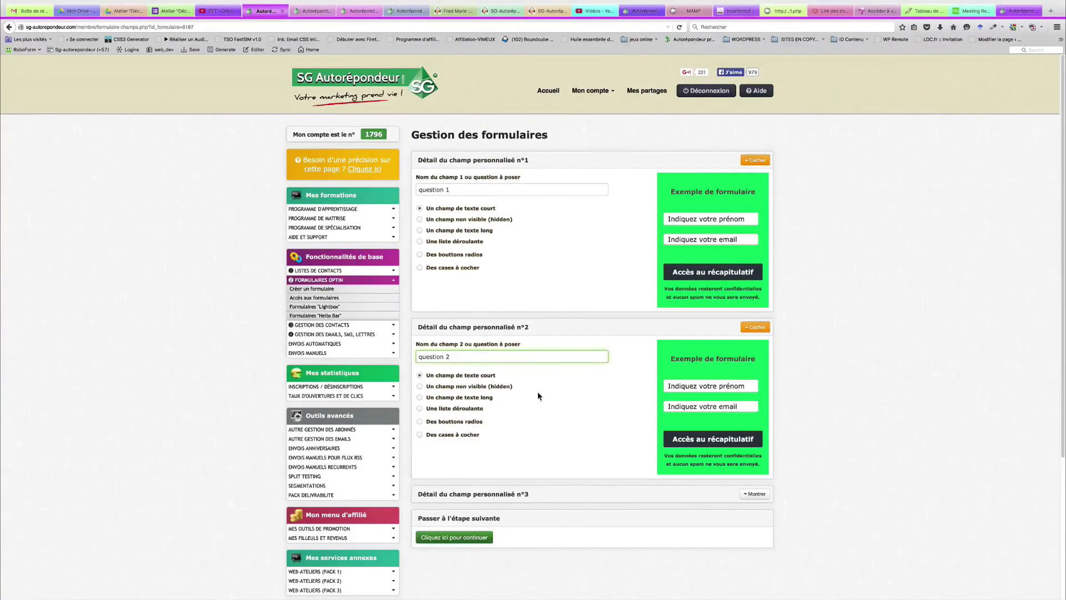
click(427, 426)
click(463, 448)
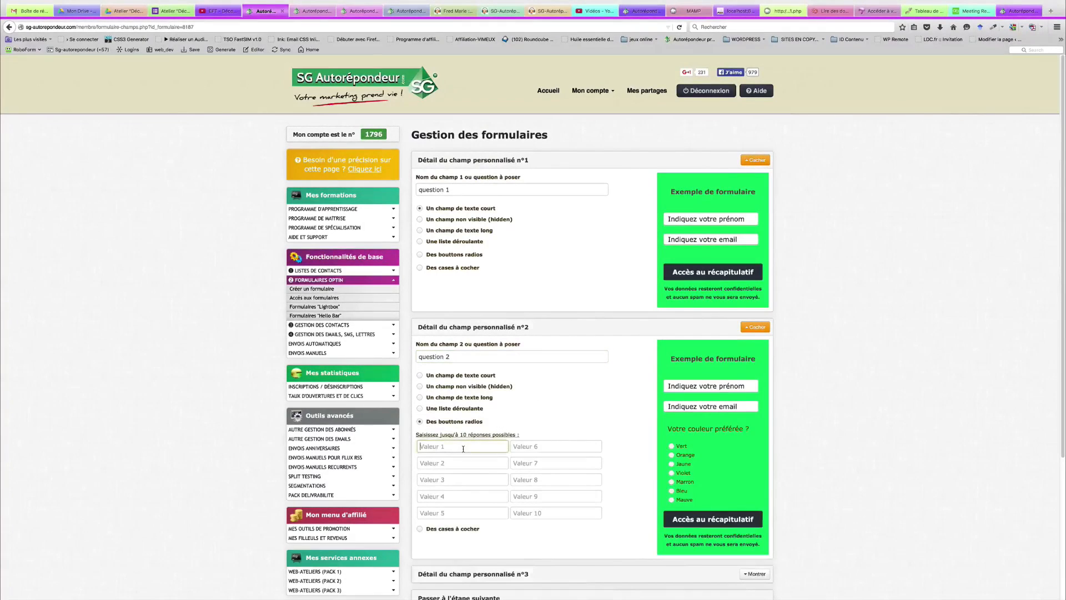
text(Oui)
key(Tab)
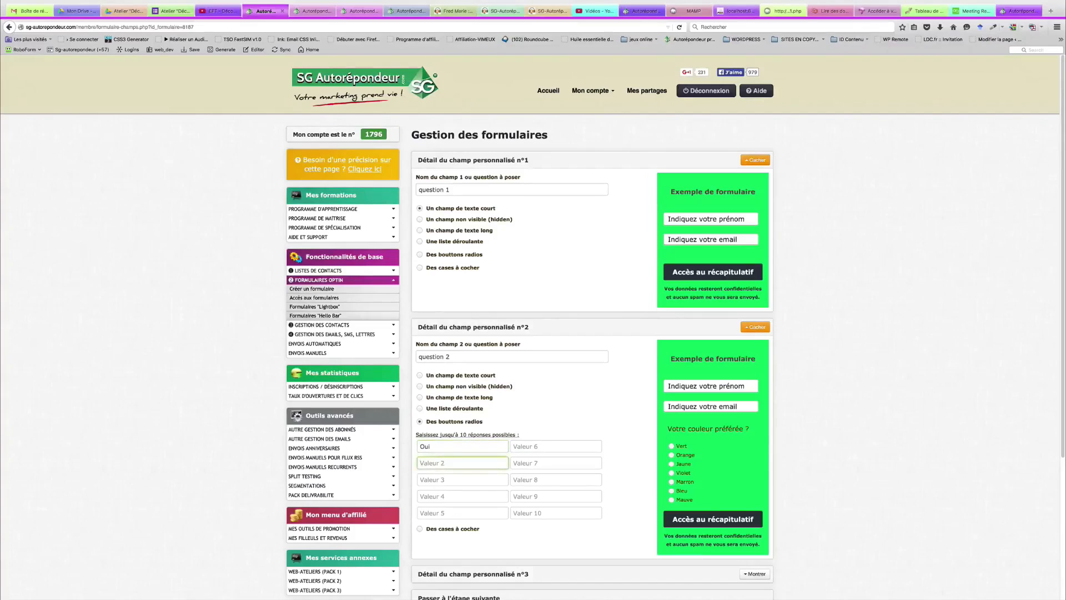
text(Non)
key(Tab)
Name custom field n°3 "question 3" as a short text field and continue to the form template choice.
scroll(563, 464, down, 2)
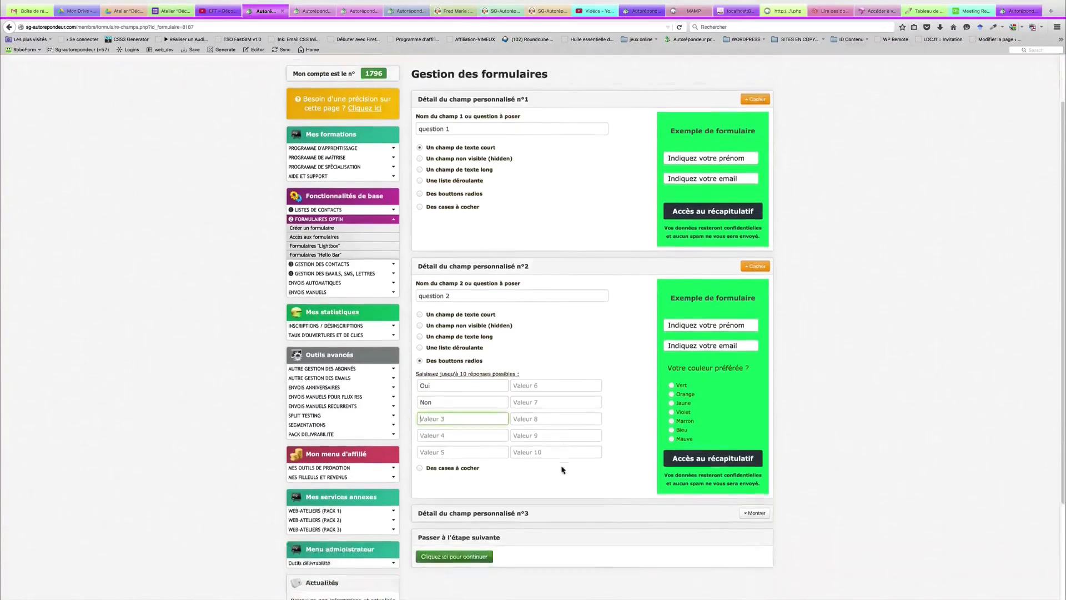
scroll(563, 469, down, 2)
click(753, 444)
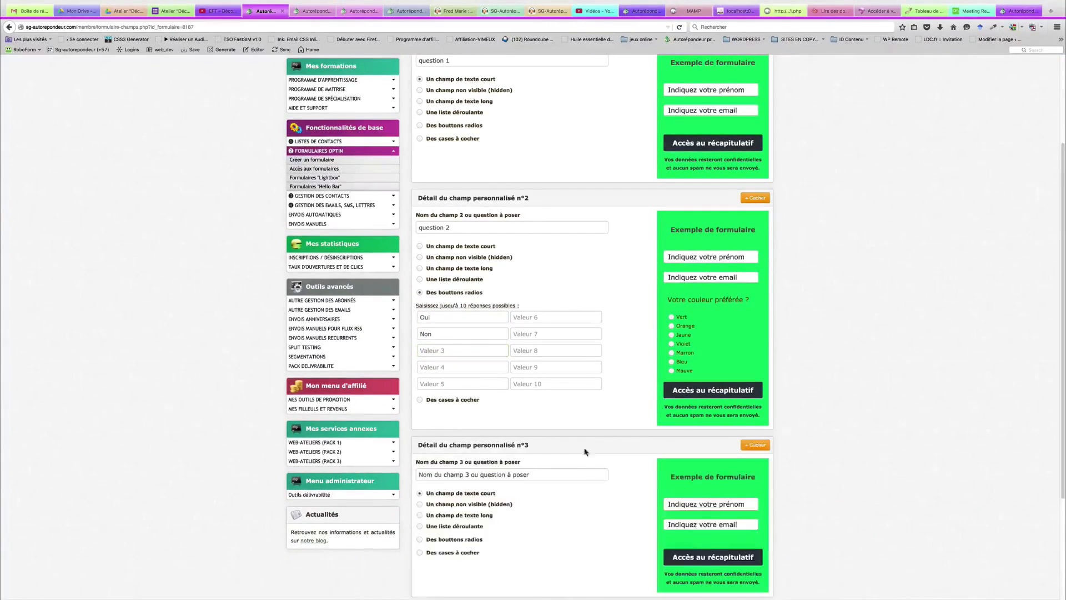
scroll(584, 452, down, 3)
click(517, 387)
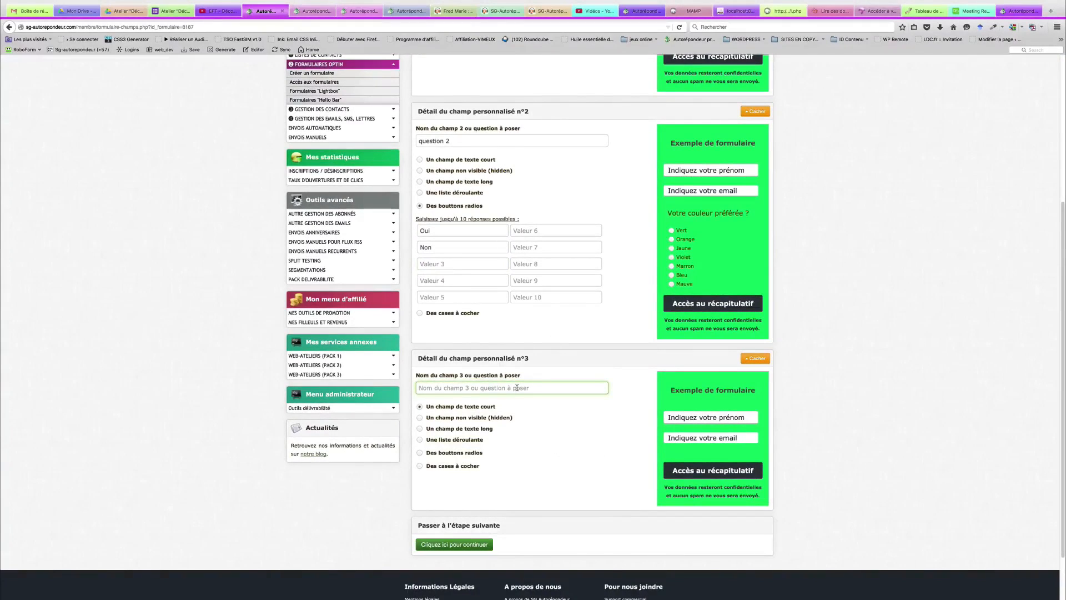
text(question 3)
scroll(558, 461, down, 2)
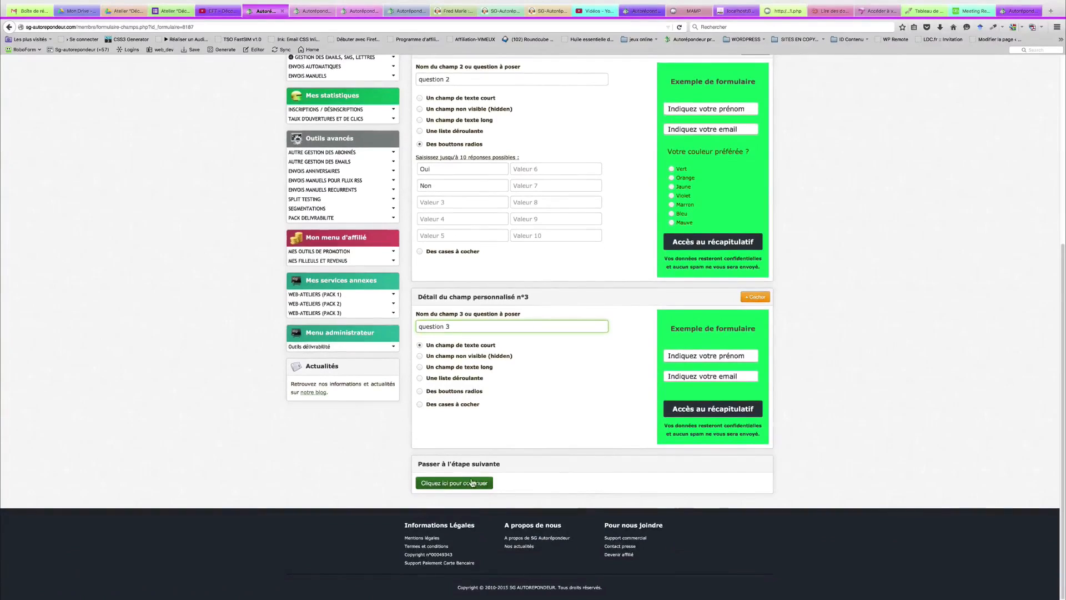
click(473, 483)
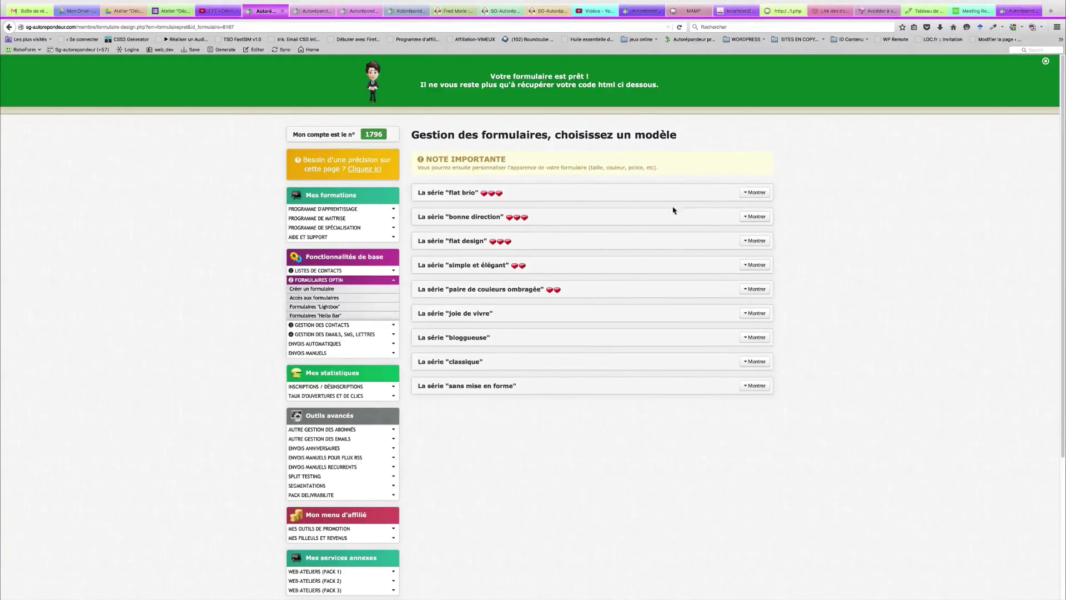
Choose the first template, with the green border, from the "flat brio" form series.
click(749, 193)
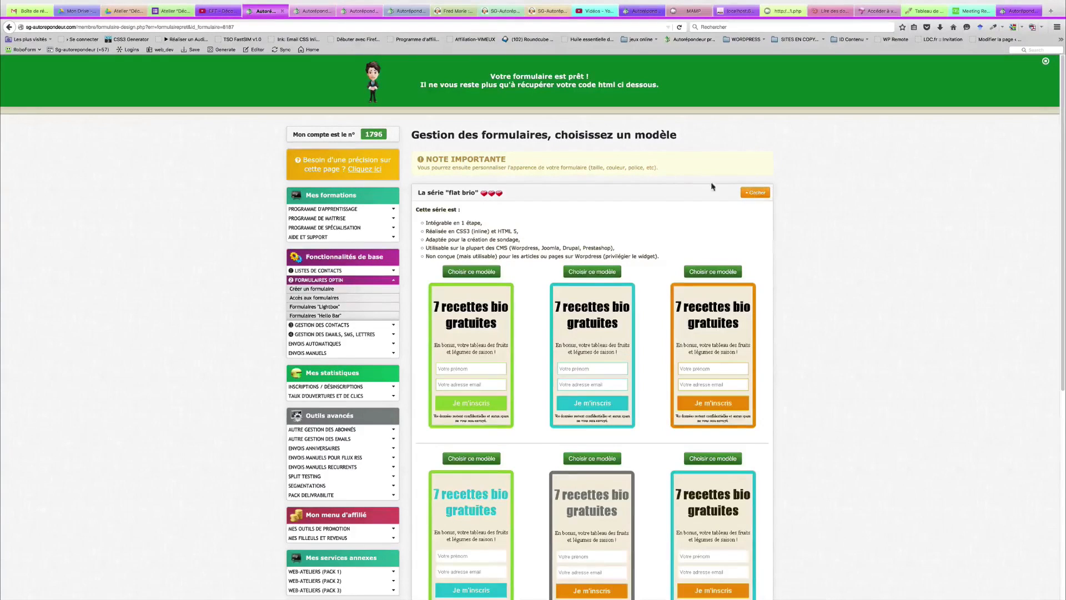
click(469, 273)
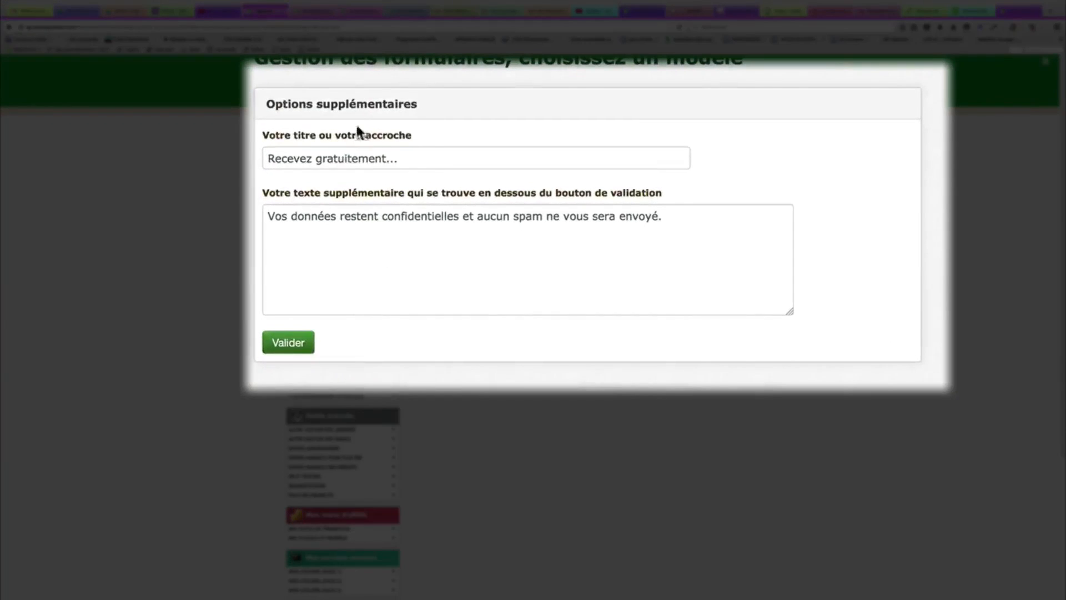
Title the form "Sondage sur votre Bien-être", keep the default text under the validation button, and validate the additional options.
triple_click(411, 158)
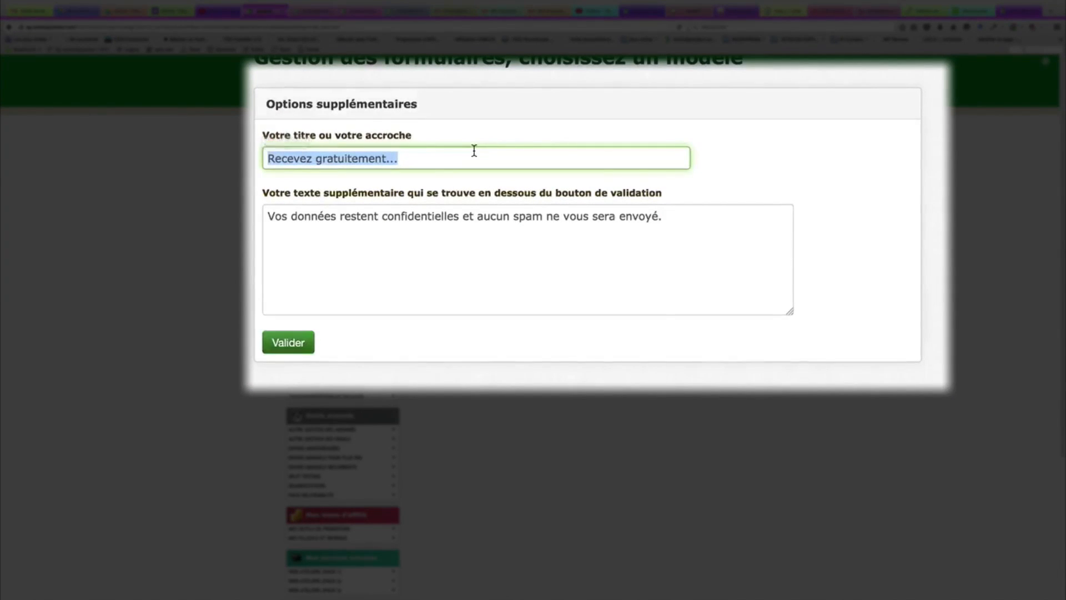
text(Q)
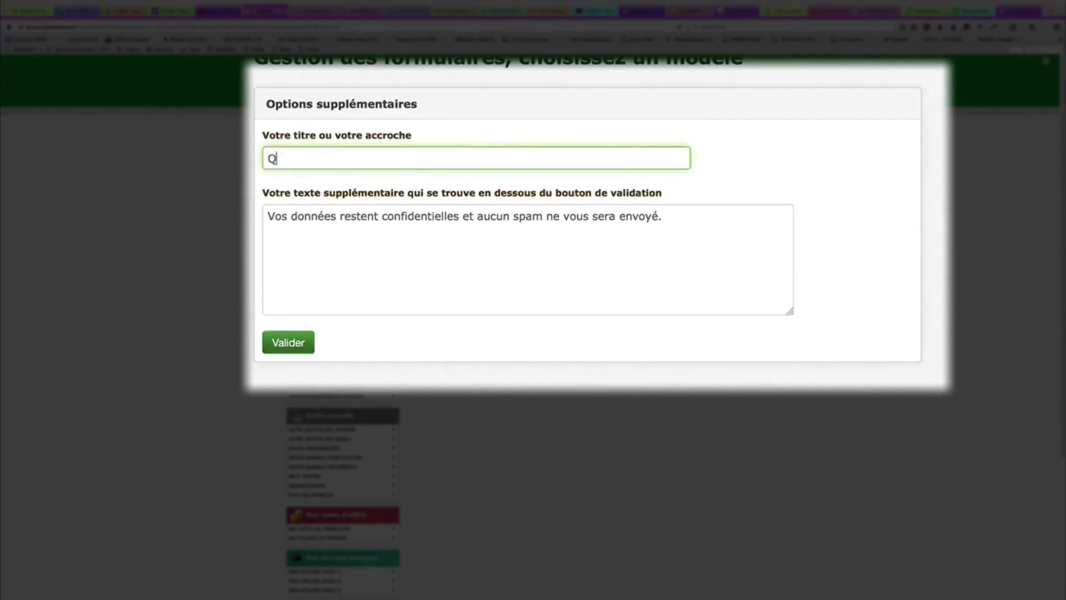
text(uestionnaire de s)
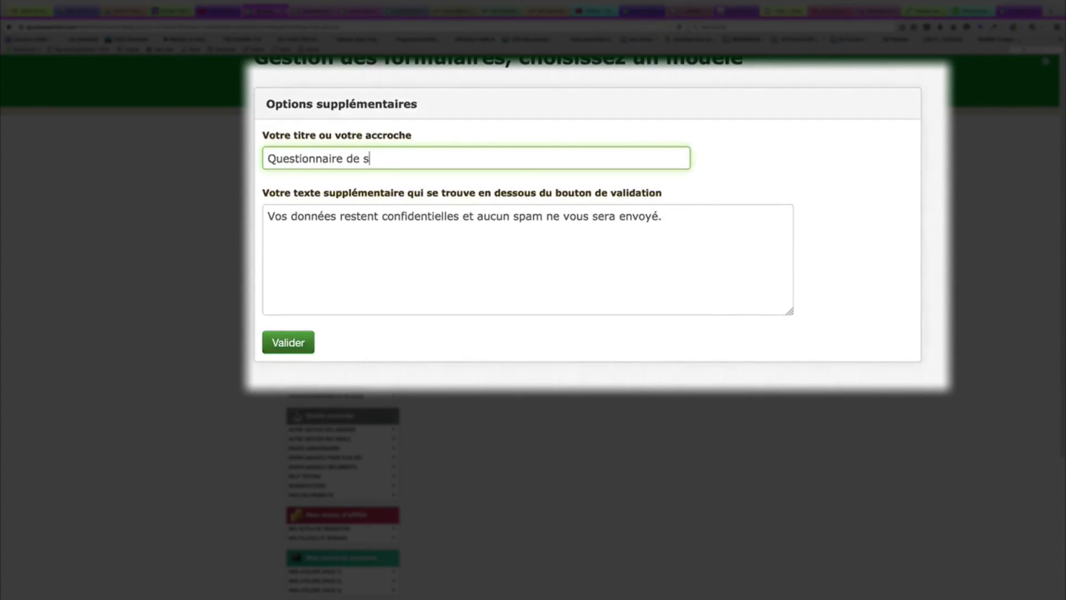
key(ctrl+a)
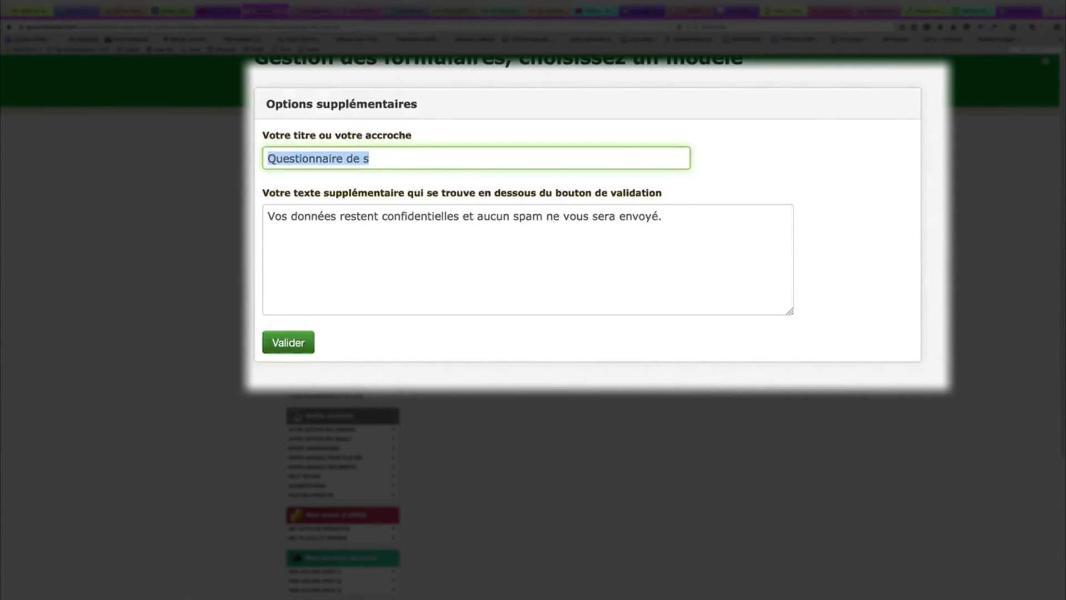
text(Sondage)
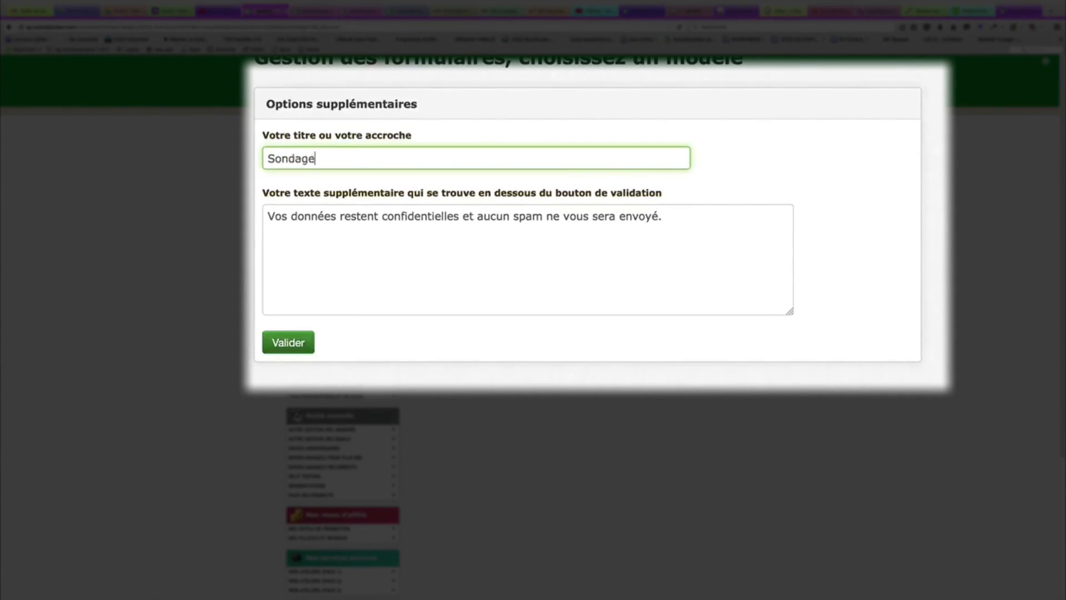
text( de Bienêtre)
click(360, 158)
text(-)
double_click(323, 159)
text(sur votre)
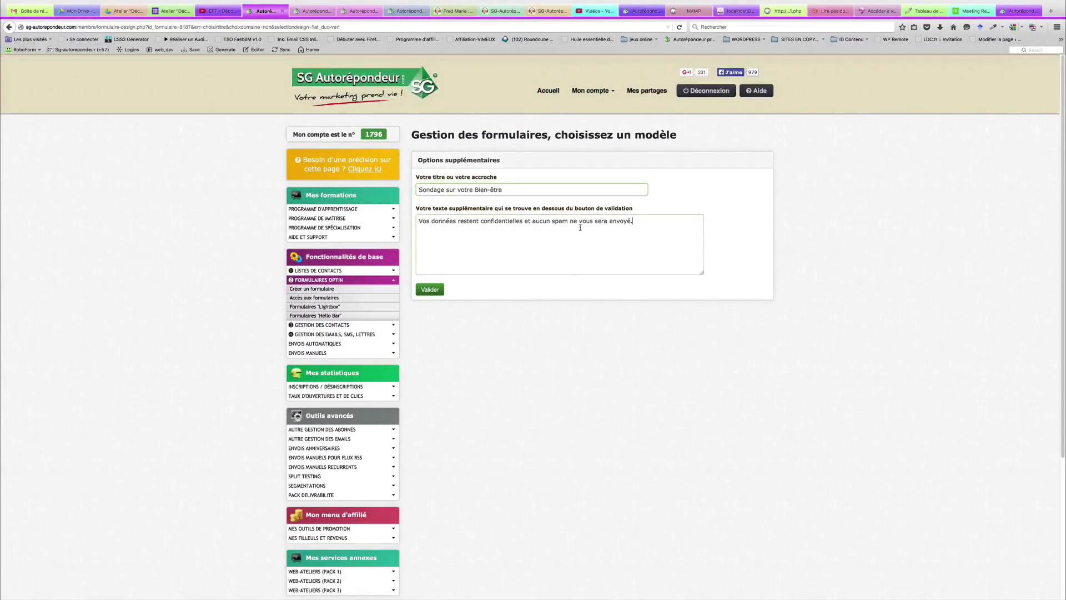
click(449, 226)
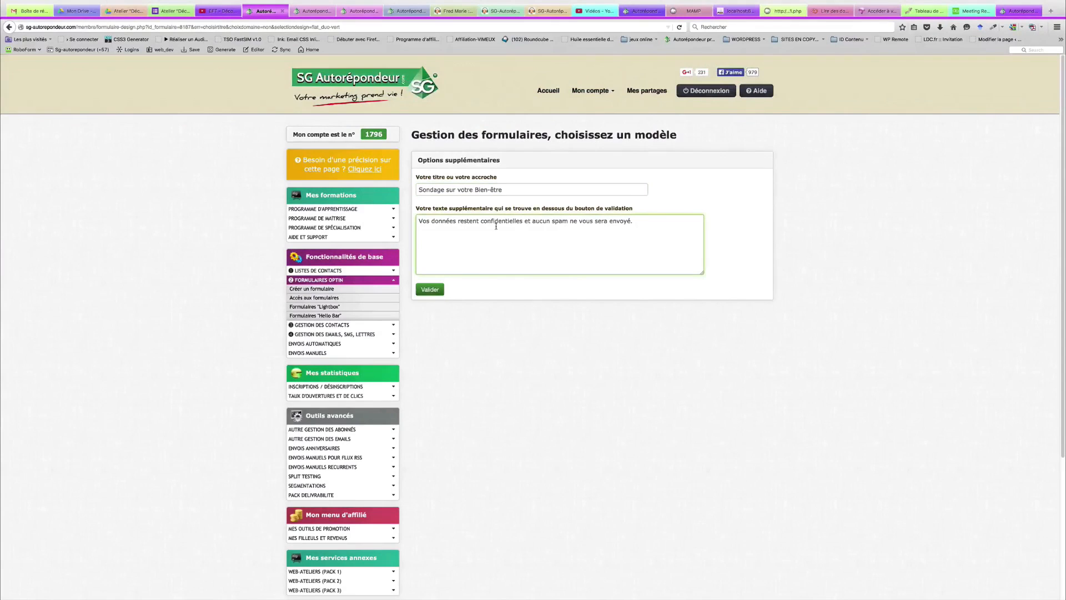
click(431, 290)
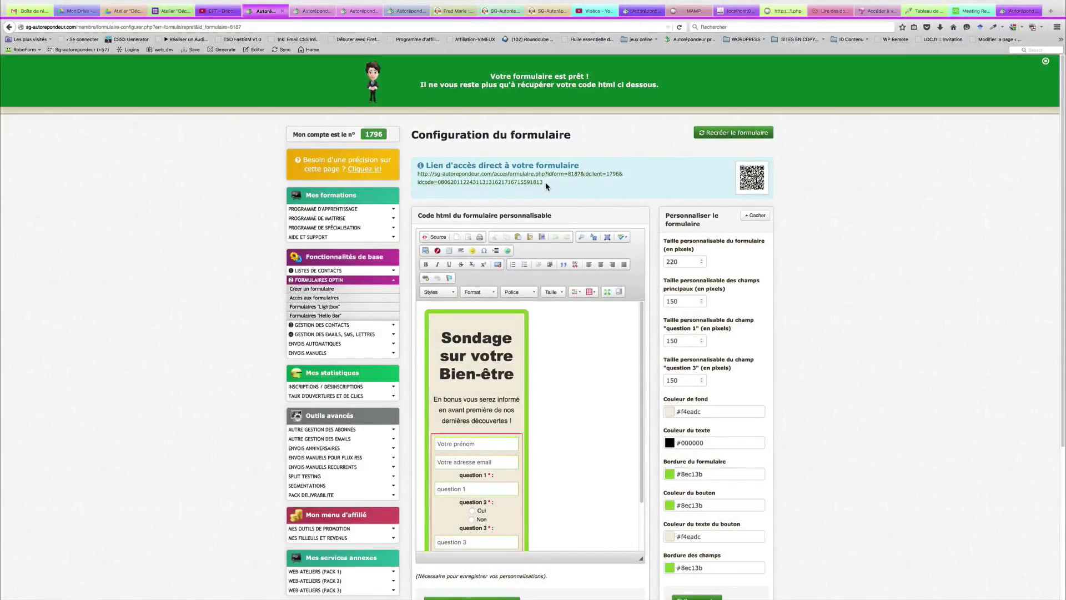
Preview the generated form in a new tab through its direct access link, and close the preview.
right_click(488, 183)
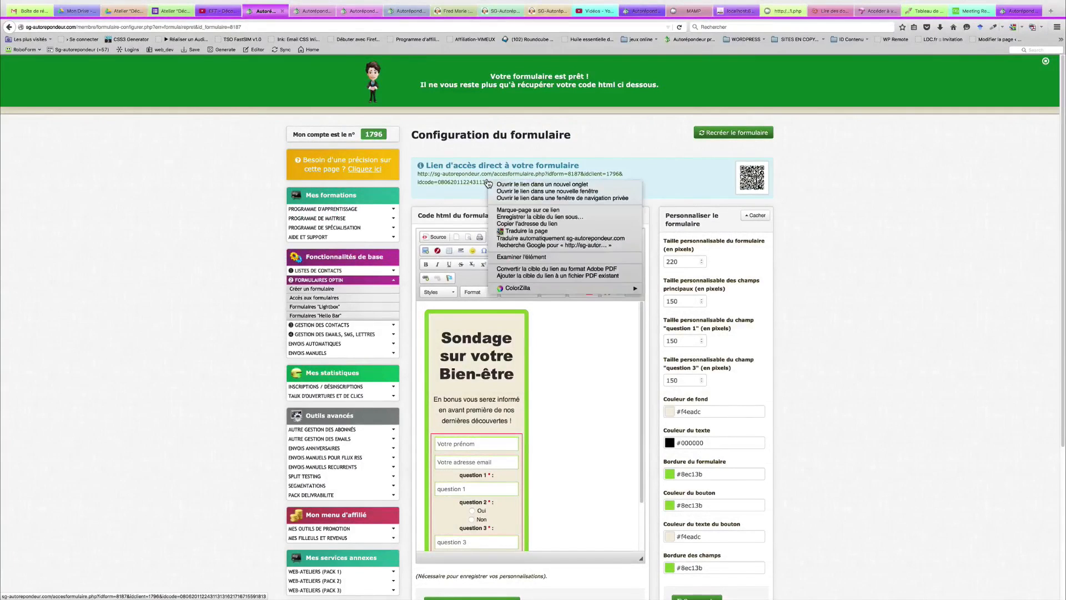
click(512, 185)
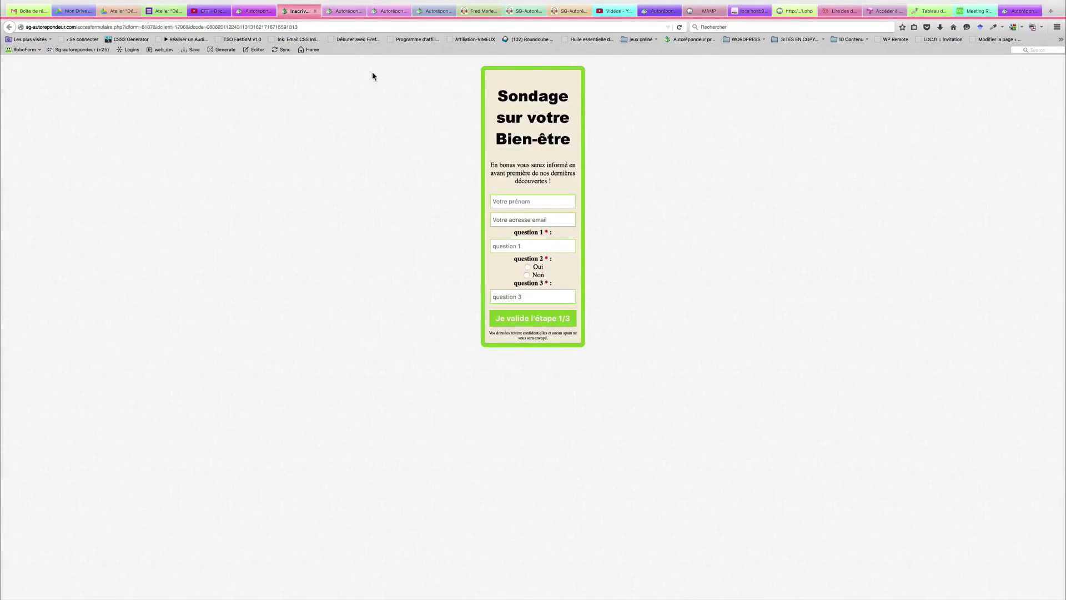
click(315, 12)
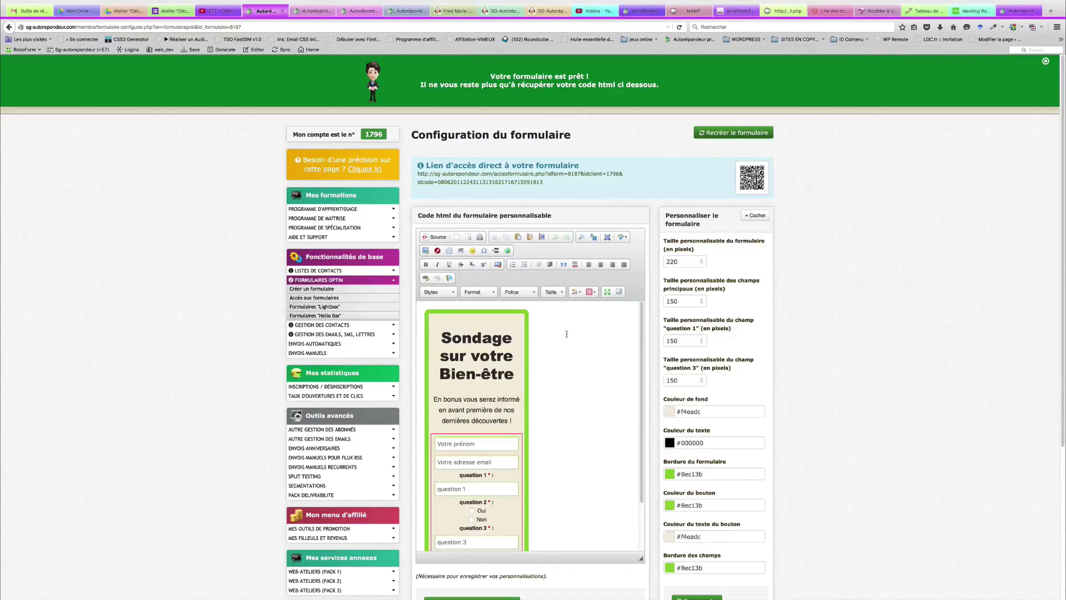
Set the custom form width to 400 pixels and check the form in the editor.
click(691, 261)
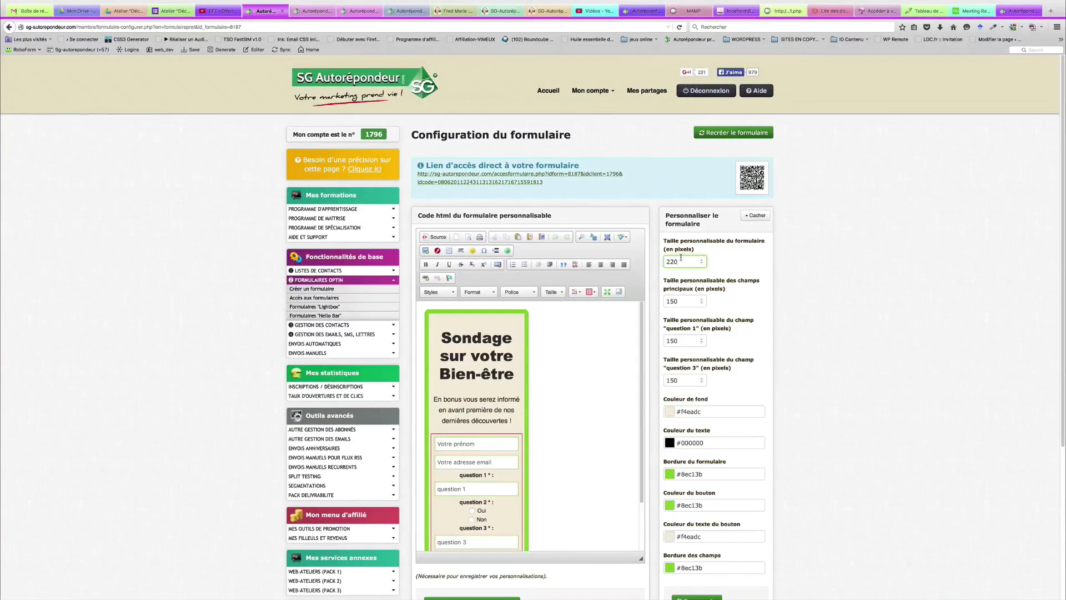
drag(678, 261, 665, 261)
text(400)
key(Tab)
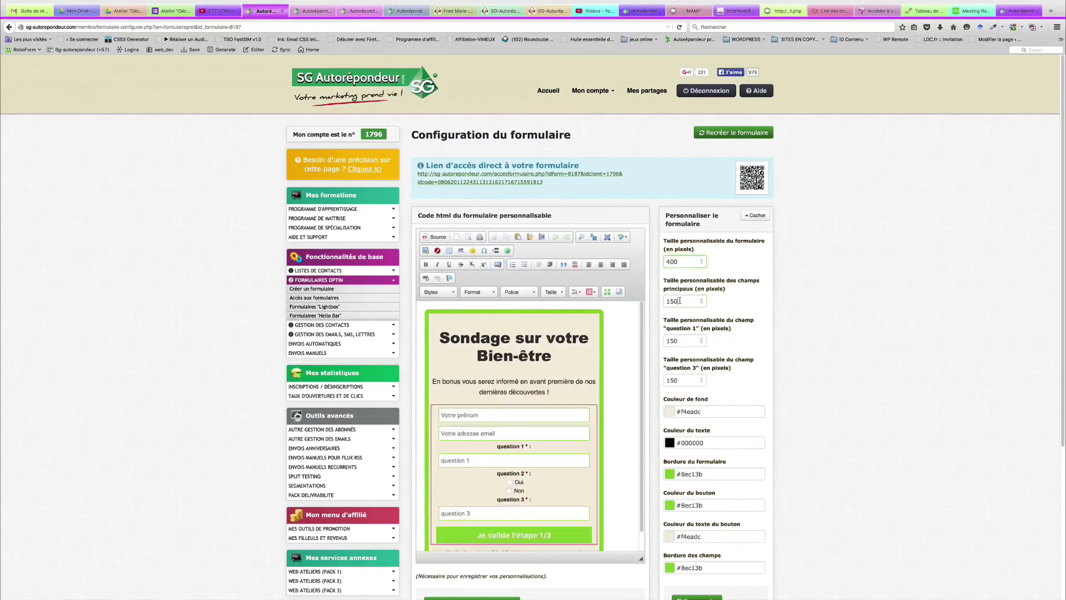
scroll(605, 375, down, 2)
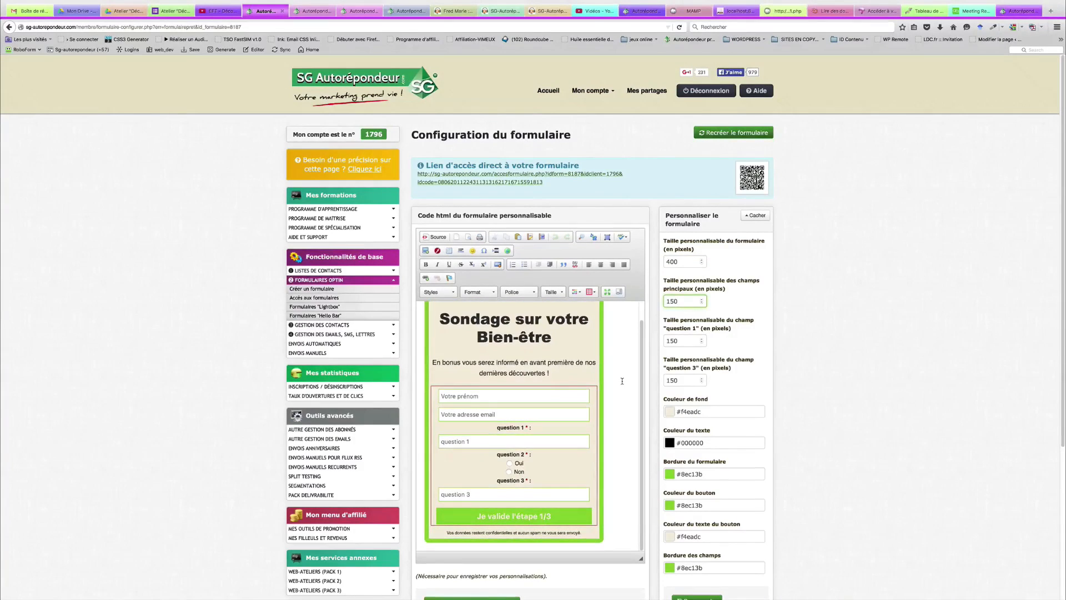
scroll(622, 380, up, 2)
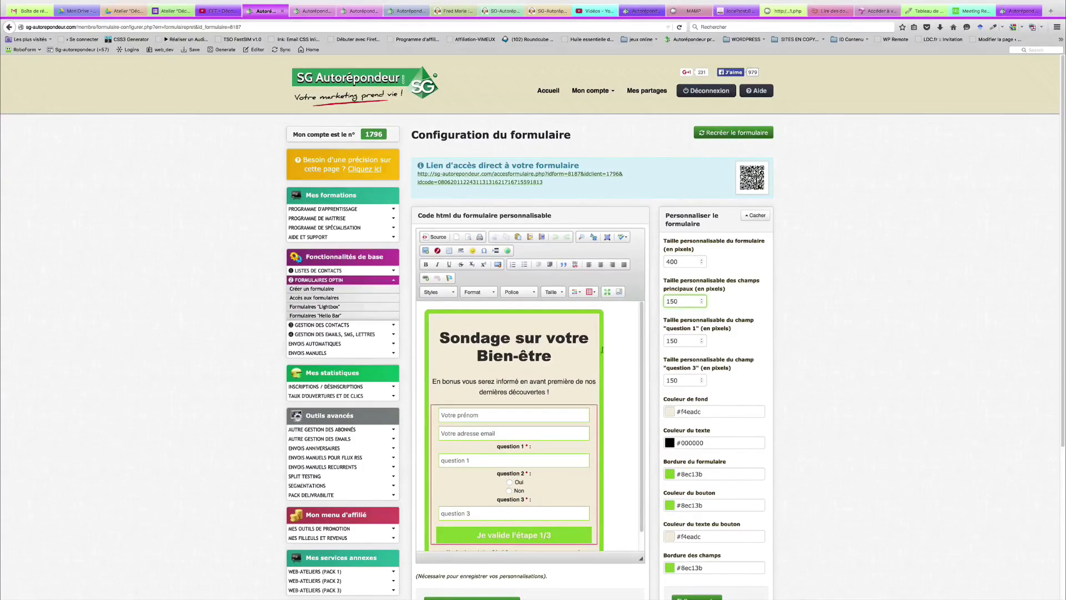
Check the live version of the form in a new tab before saving the width change, and close it.
right_click(505, 185)
click(530, 189)
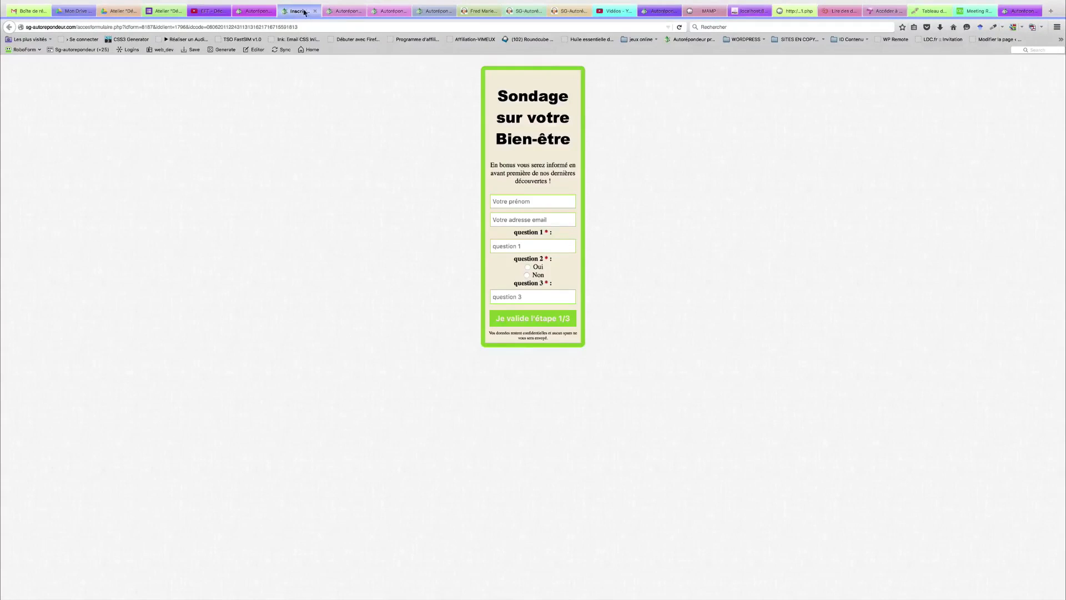
click(315, 12)
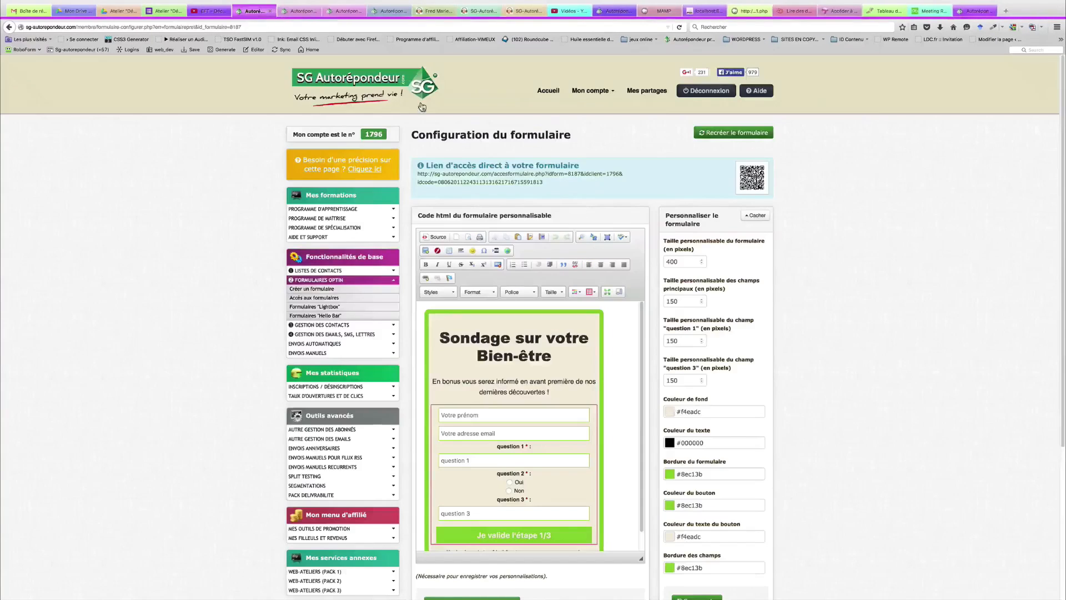
Save the modifications made to the form.
scroll(411, 325, down, 3)
scroll(412, 325, down, 3)
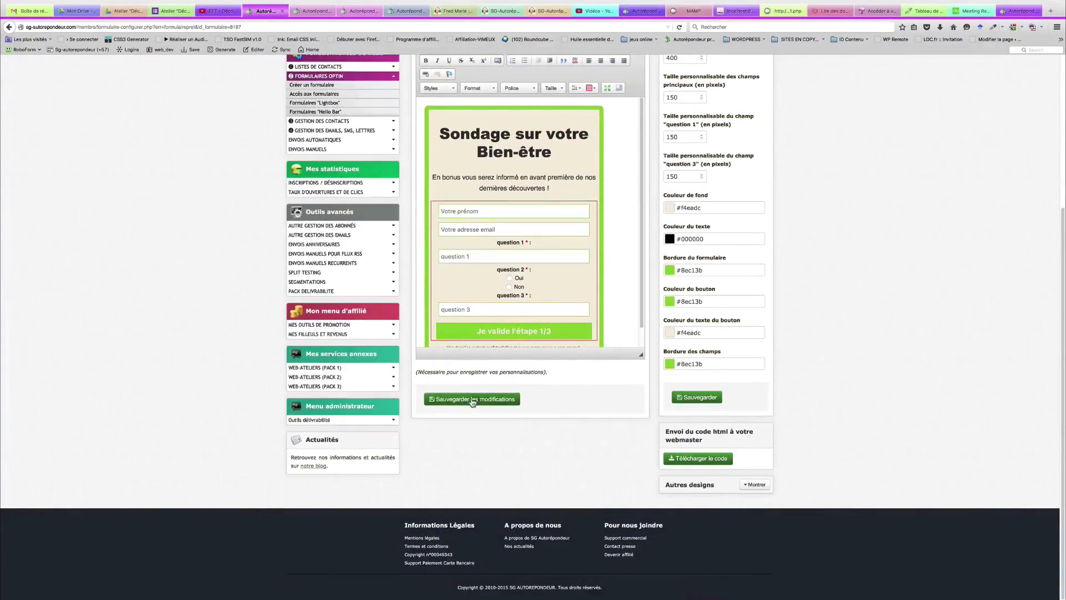
click(475, 399)
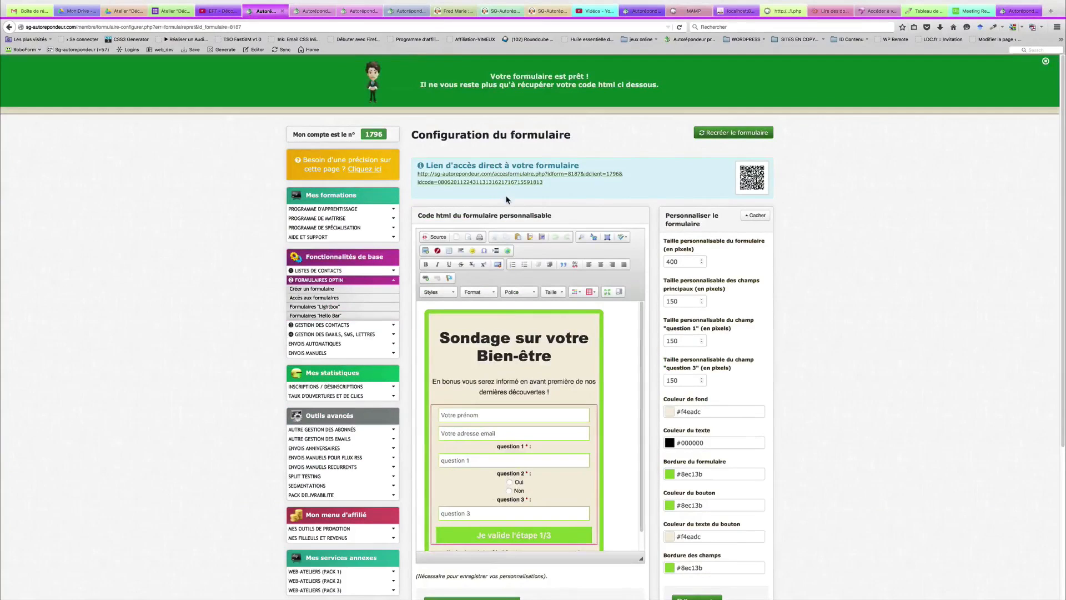
Preview the saved form in a new tab, try the question 1 field and the Non answer, and close the preview.
right_click(500, 185)
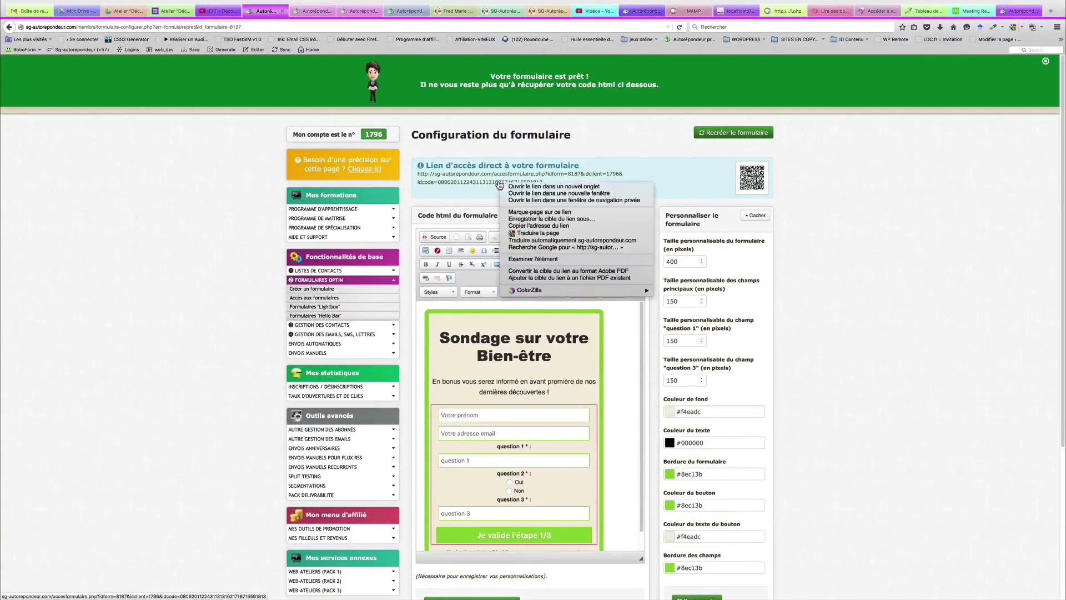
click(522, 189)
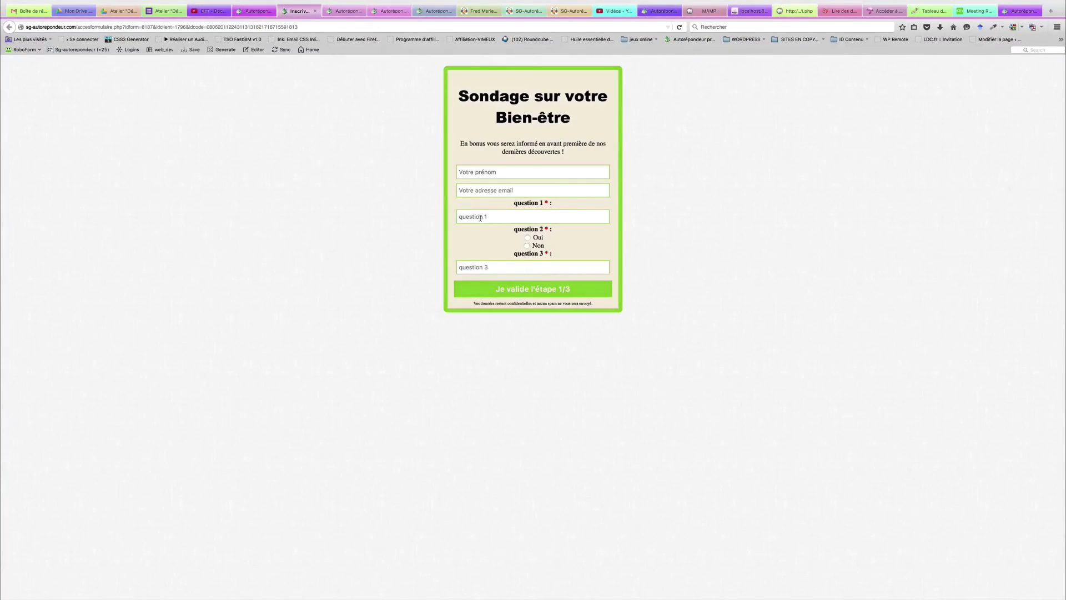
click(501, 217)
click(526, 246)
click(315, 11)
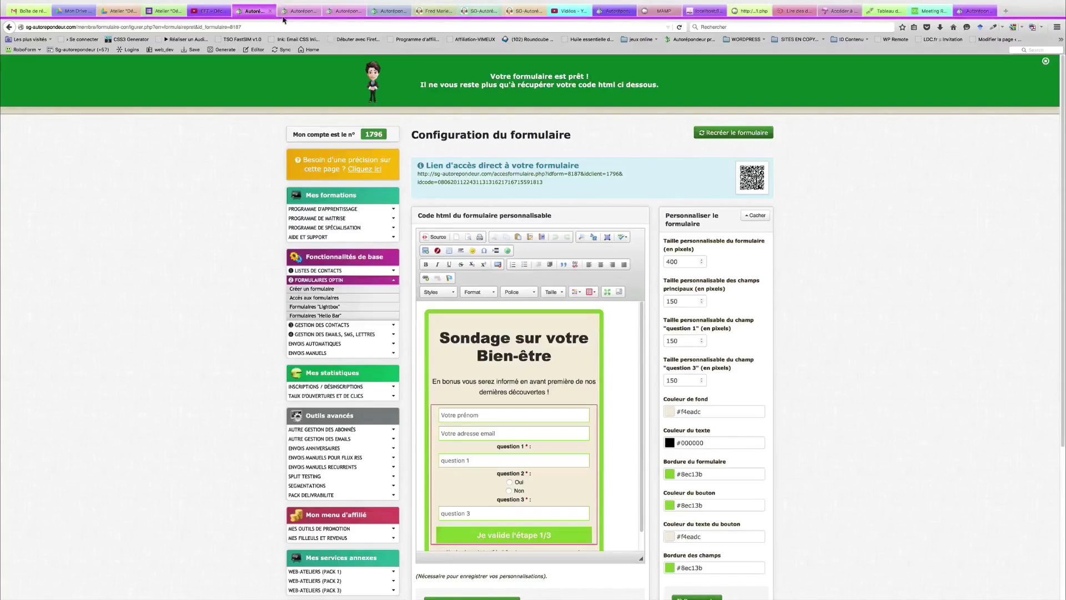
Look through the form's HTML source code and return to the visual editor.
scroll(656, 295, down, 3)
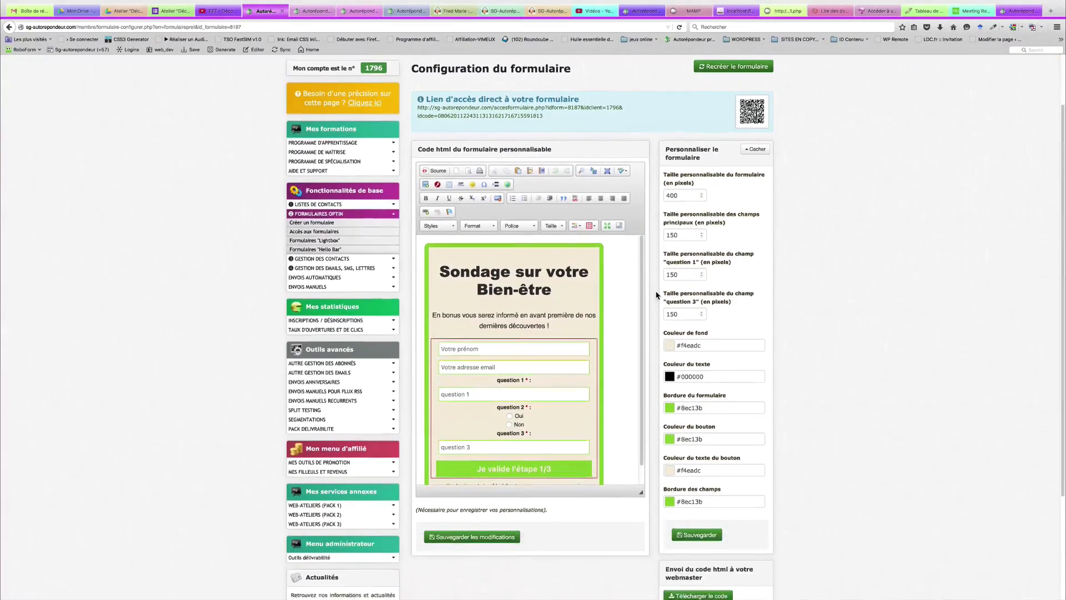
click(438, 166)
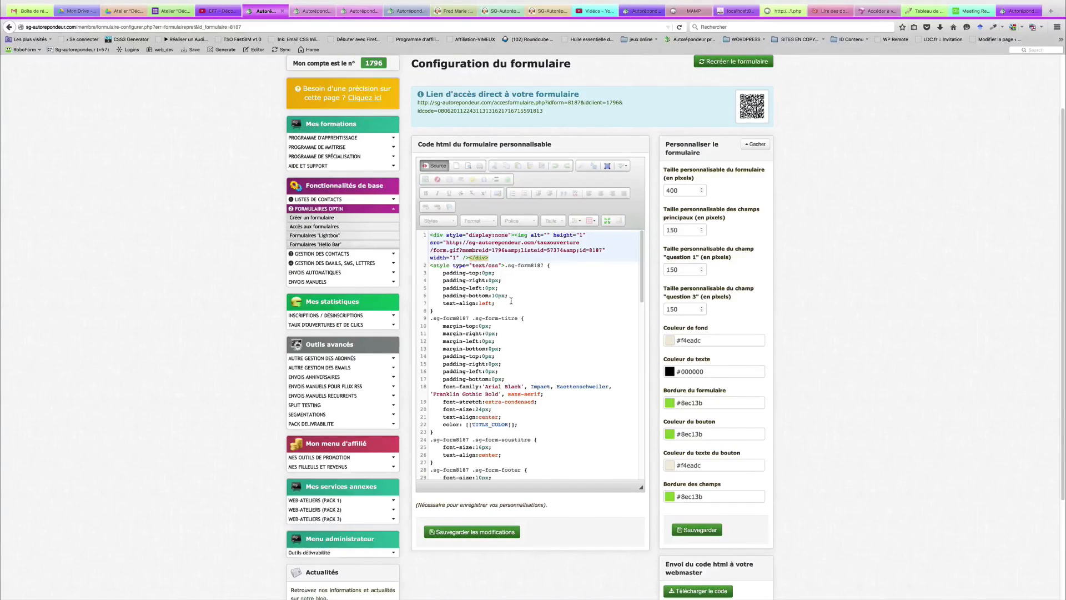
scroll(514, 300, down, 3)
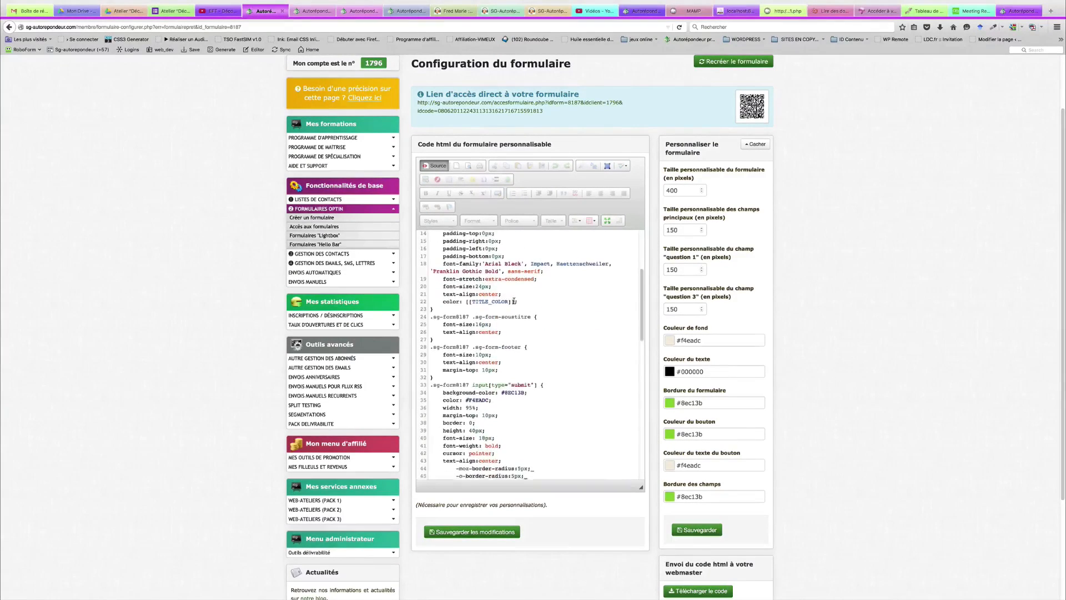
scroll(515, 301, up, 3)
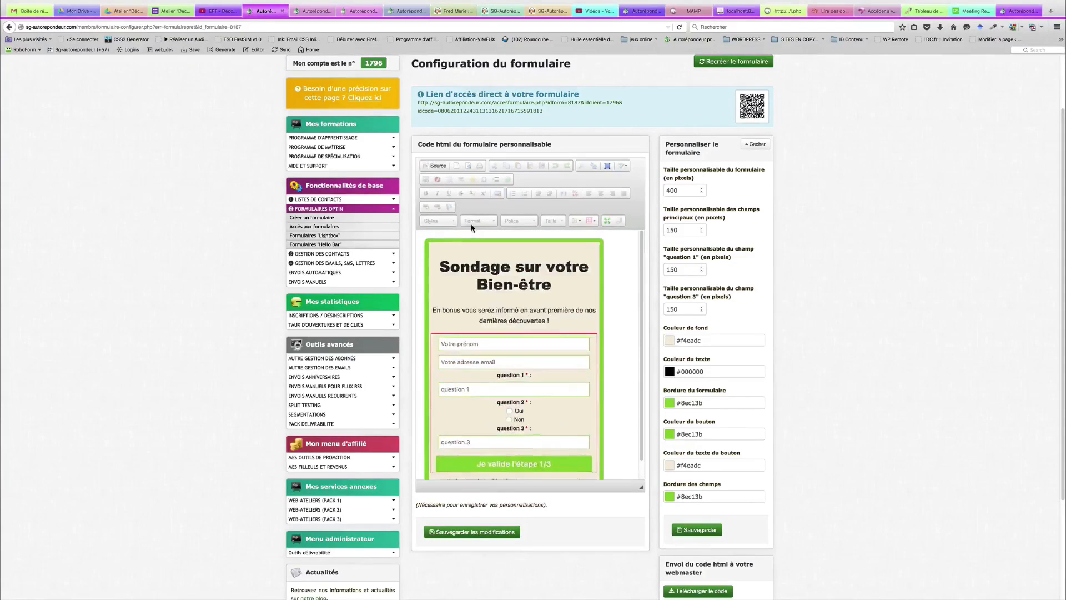
click(440, 167)
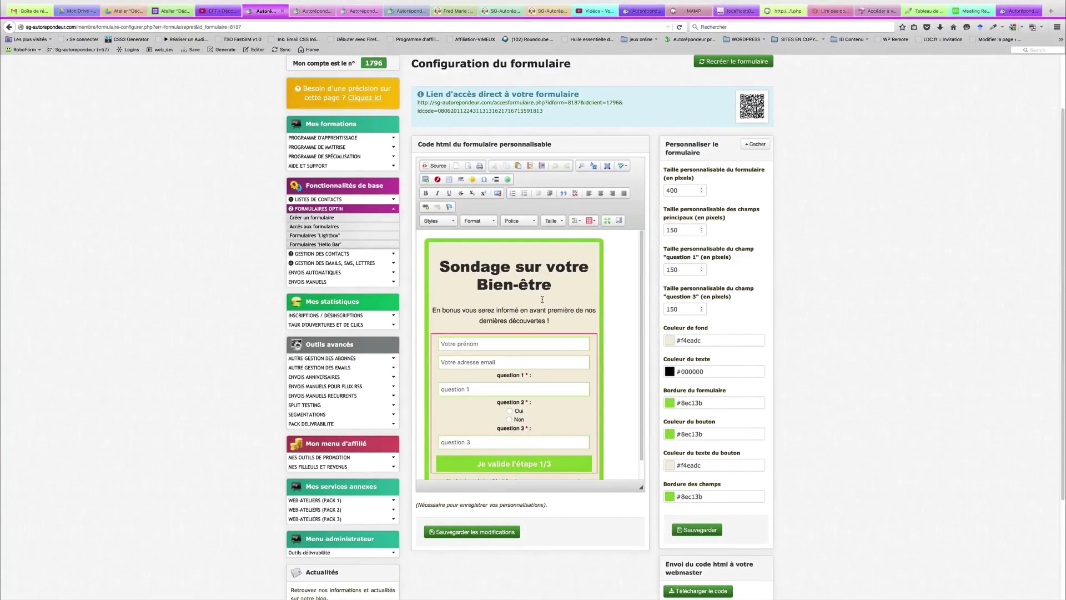
Replace the introductory text under the form title with "Merci de remplir ce sondage de 3 pages.".
click(493, 312)
drag(434, 310, 545, 319)
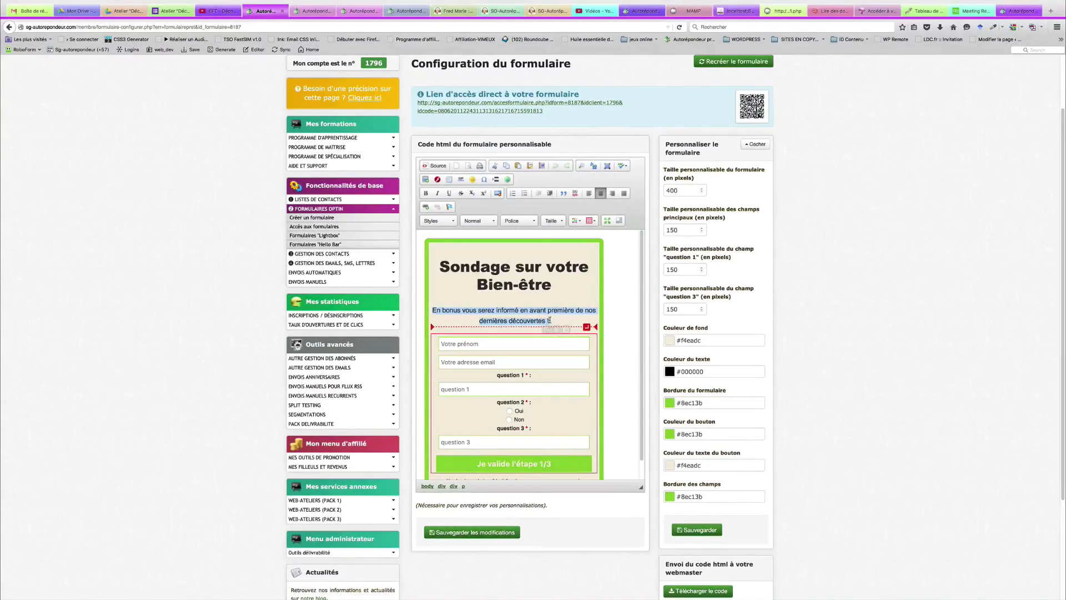
text(Merci de remplir)
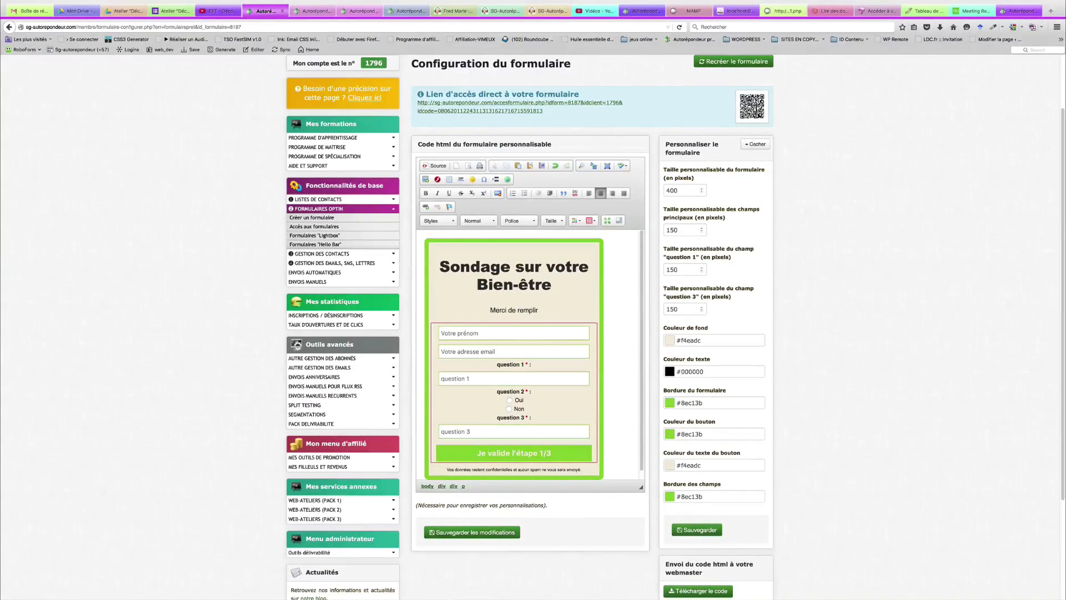
text( ce sondage de 3 pages.)
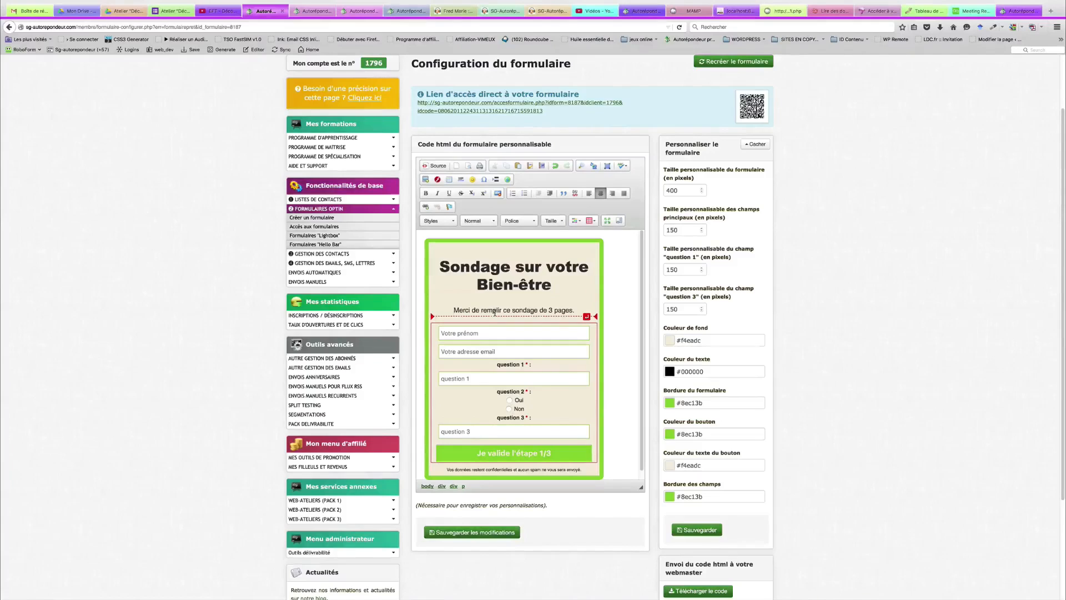
Add the line "PAGE 1/3" above the introductory sentence and save the form modifications.
key(Return)
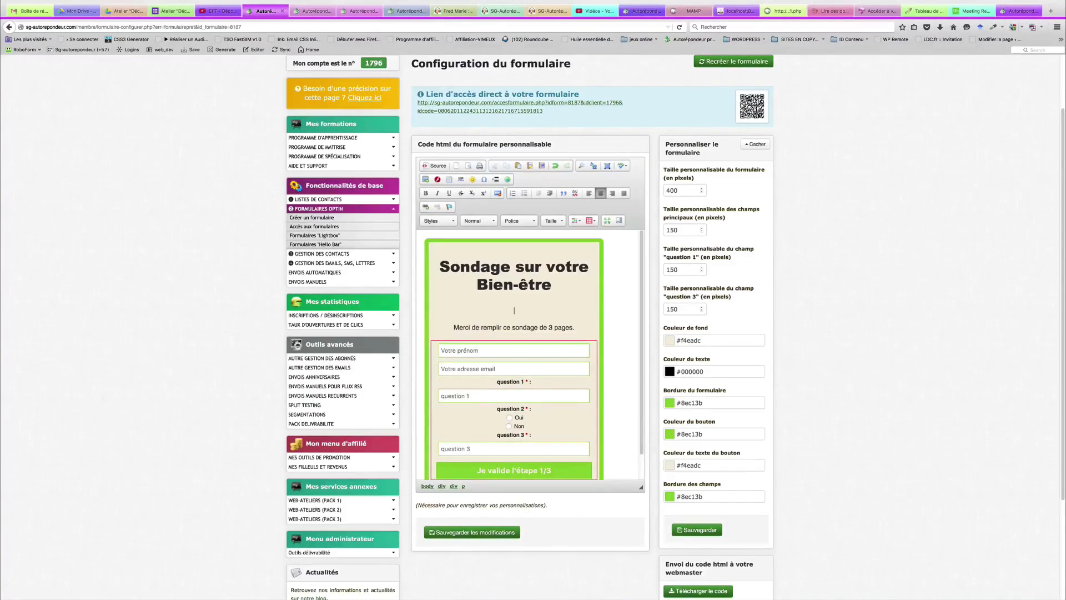
text(PAGE 1/3)
click(486, 533)
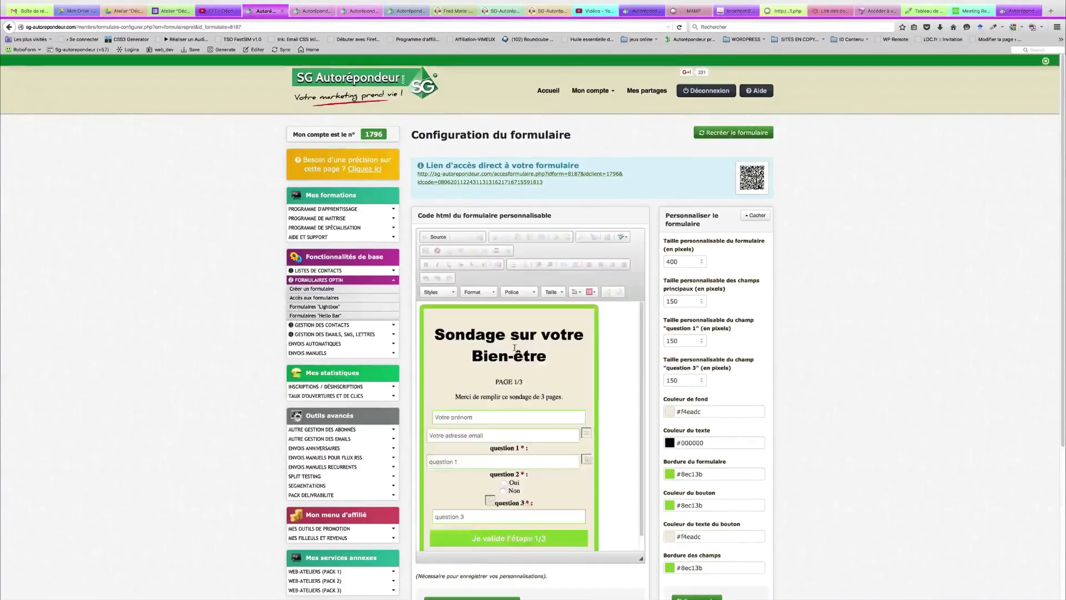
Preview the saved page 1 form through its direct access link in a new tab, and close the preview.
right_click(507, 183)
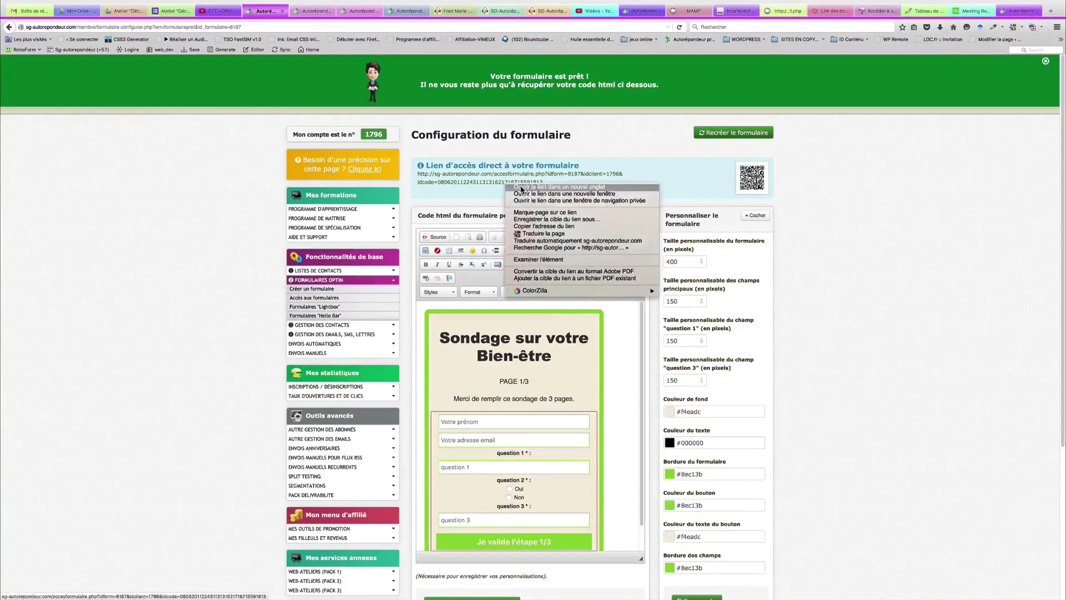
click(521, 187)
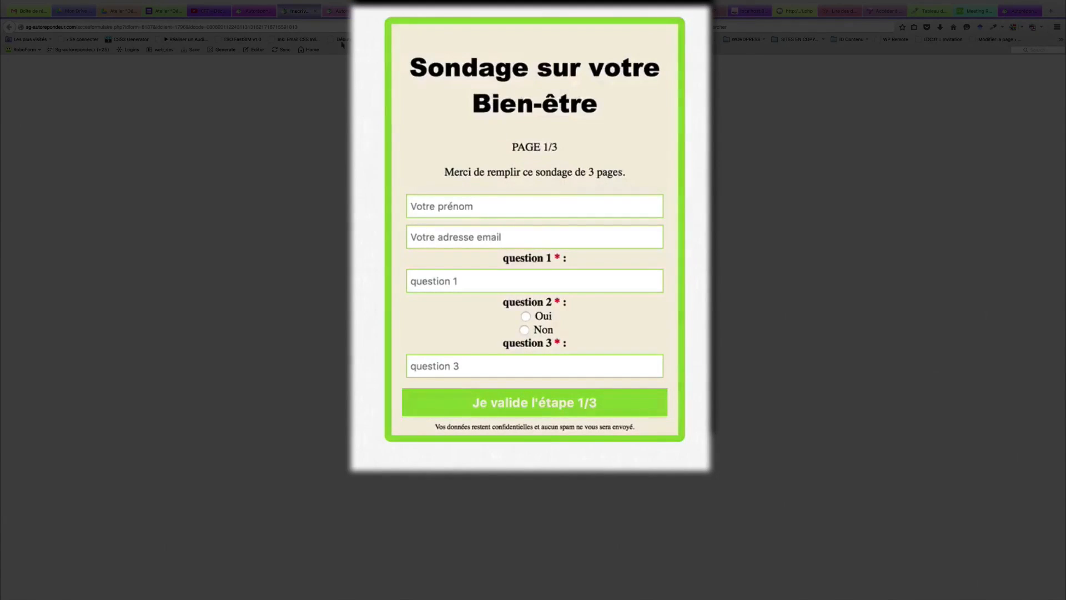
click(317, 13)
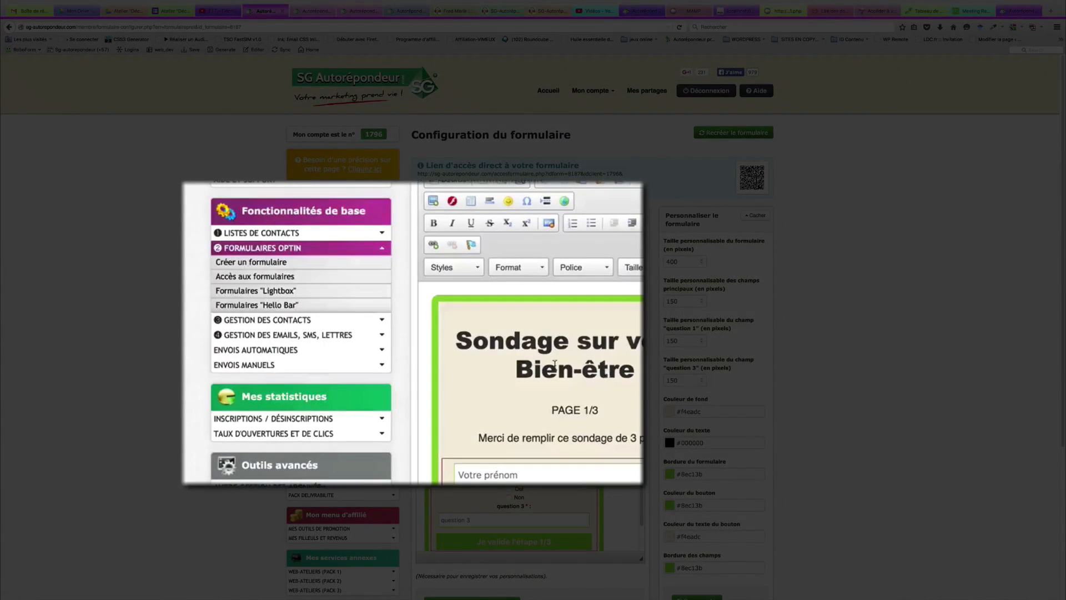
Open the form creation page in a new tab and include the Prénom field in the new form.
right_click(282, 268)
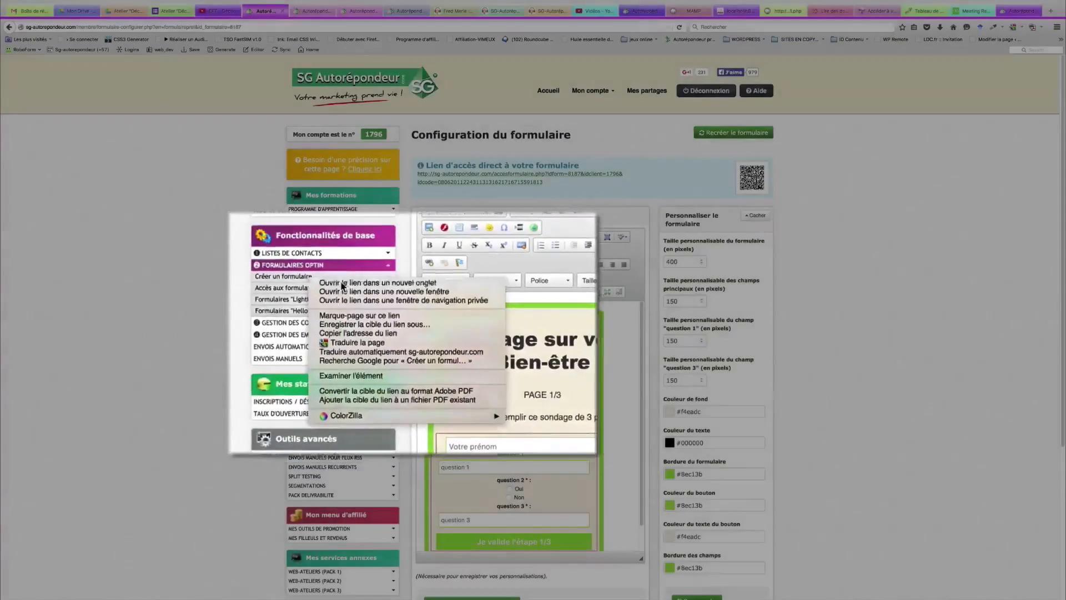
click(323, 270)
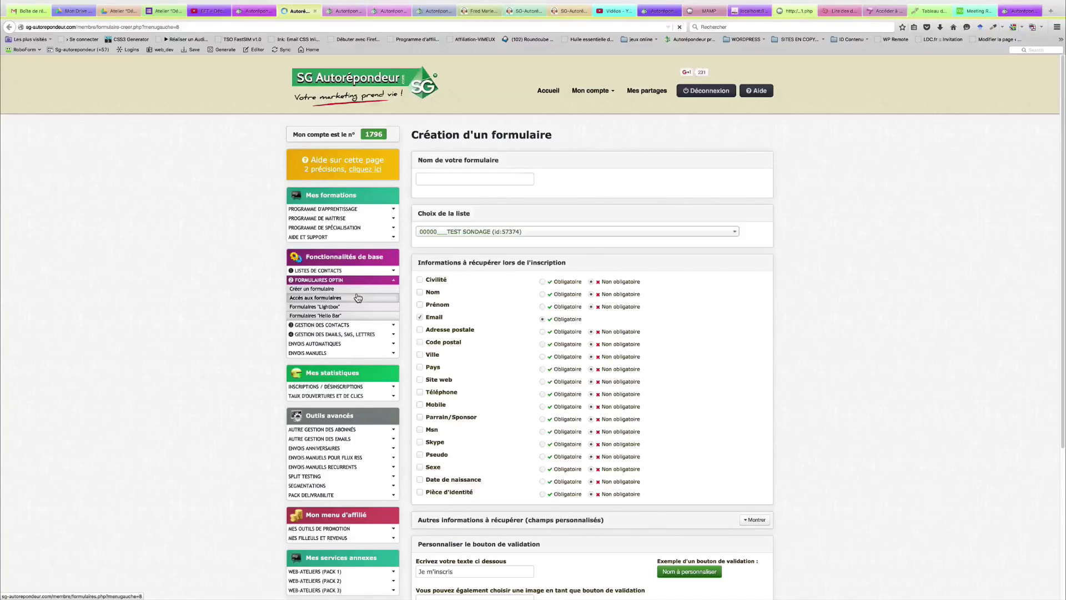
click(260, 11)
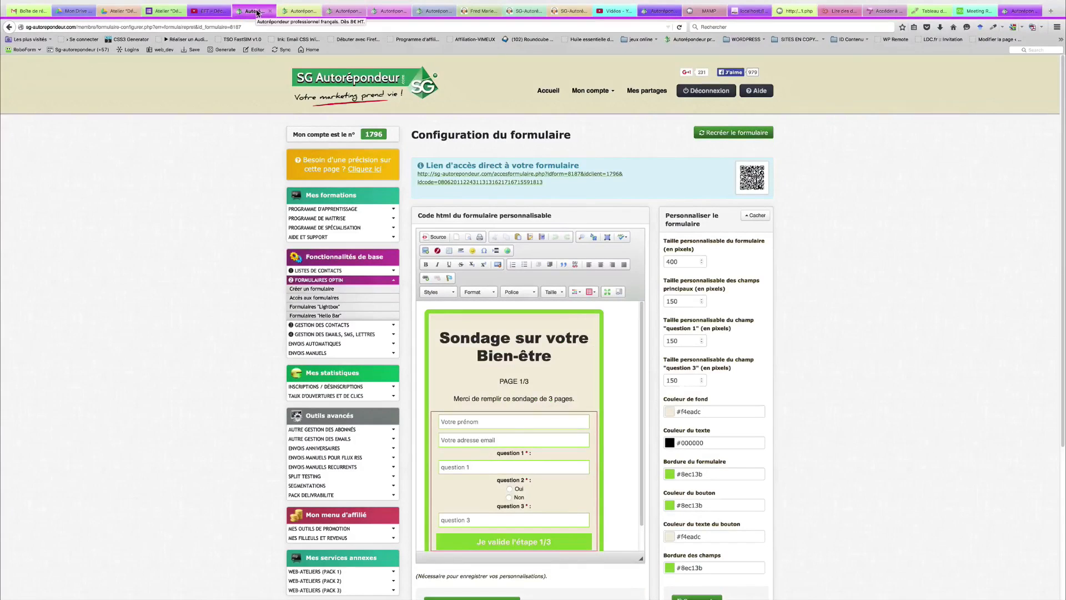
click(298, 11)
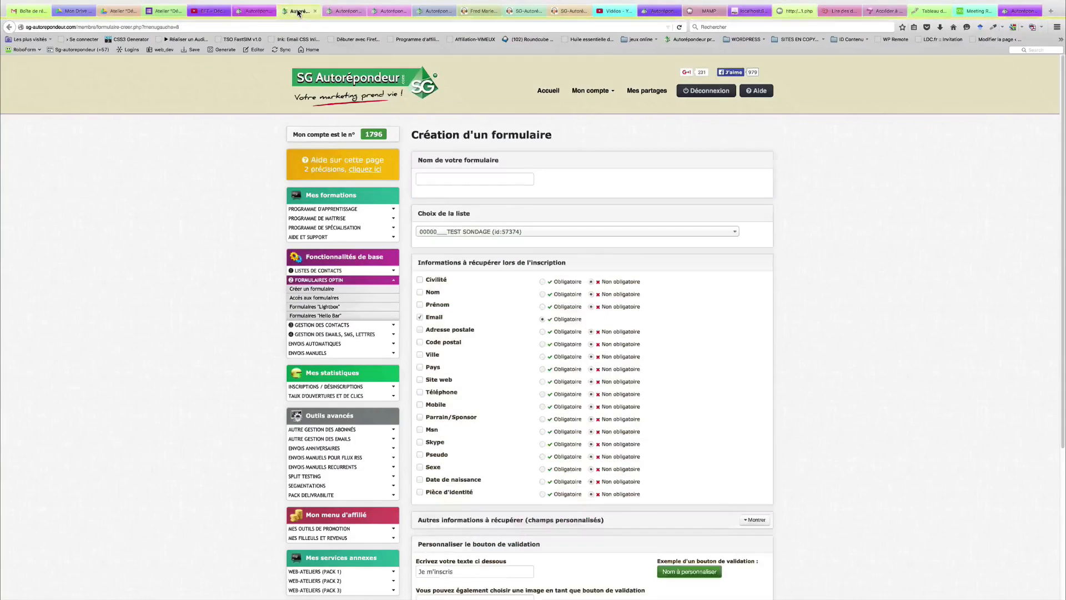
click(420, 305)
Check the first survey form's name in the forms list and name the new form "sondage page 2".
click(455, 180)
click(265, 15)
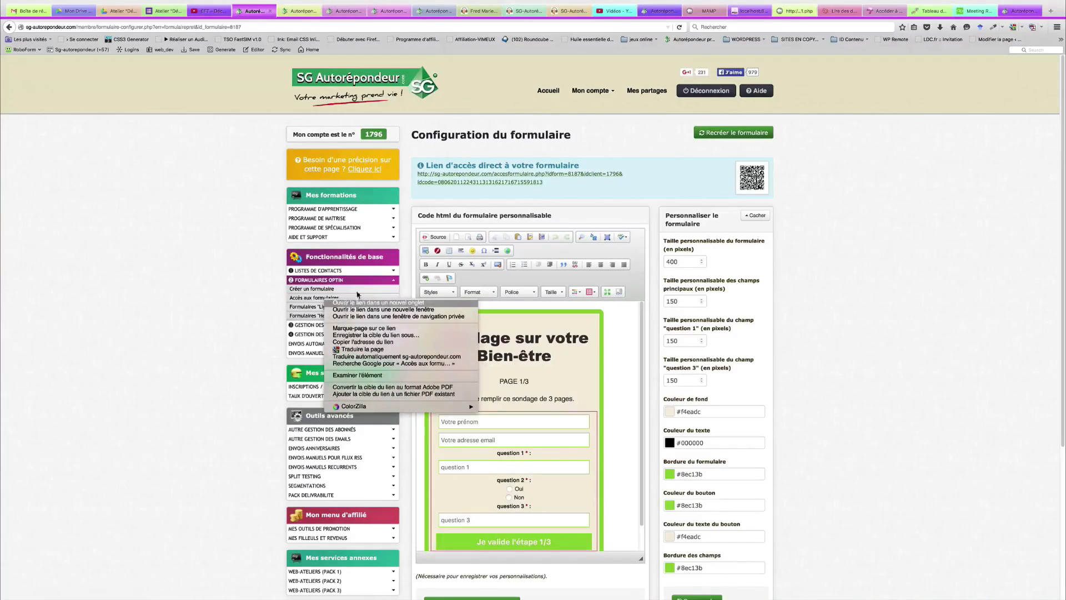
click(334, 298)
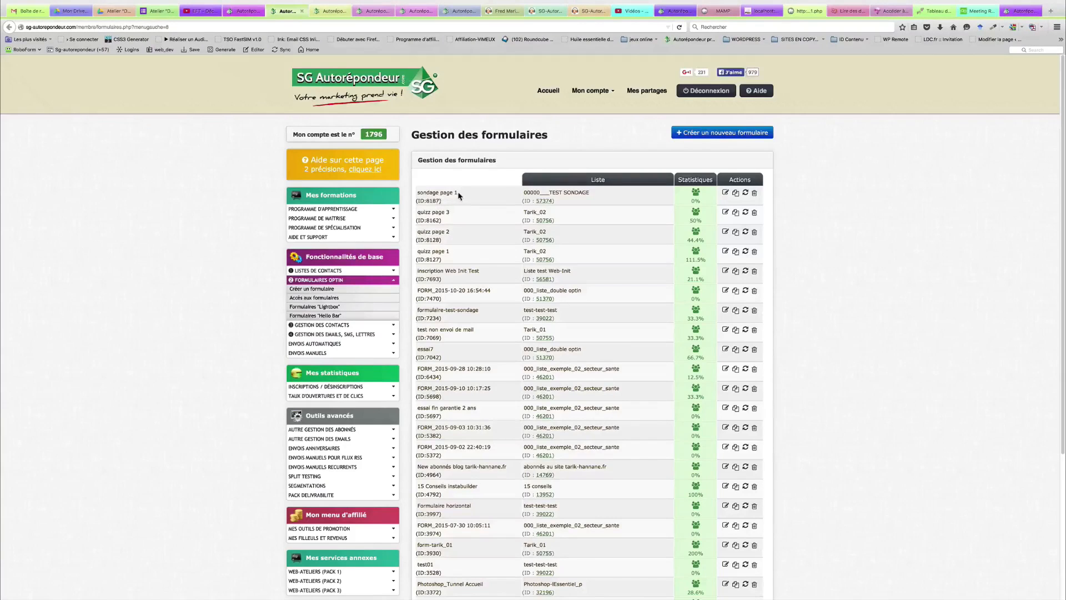
drag(457, 194, 418, 194)
click(302, 10)
click(244, 12)
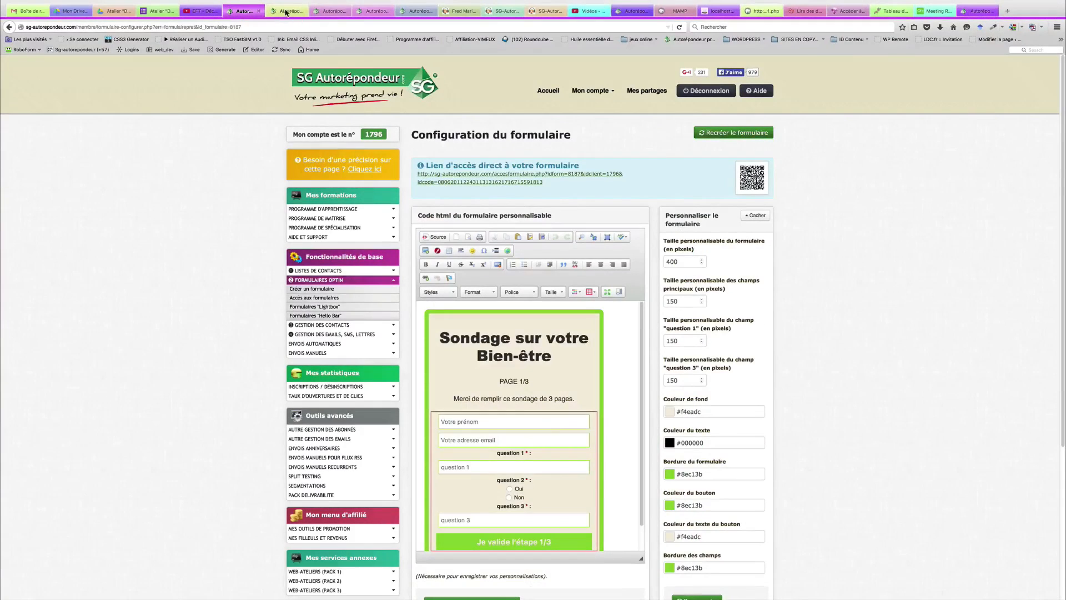
click(286, 12)
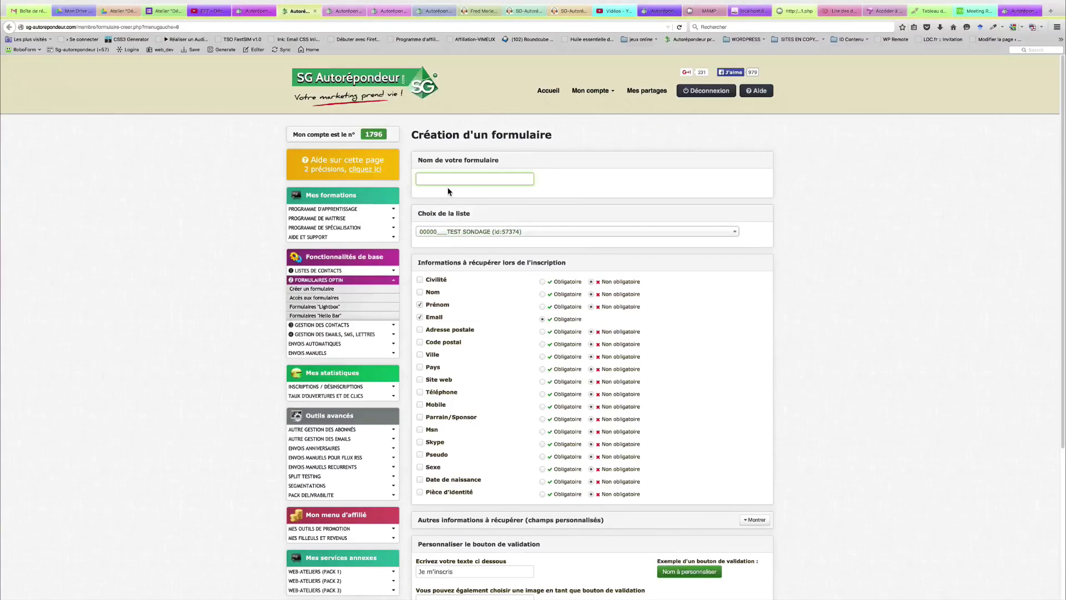
text(sondage page)
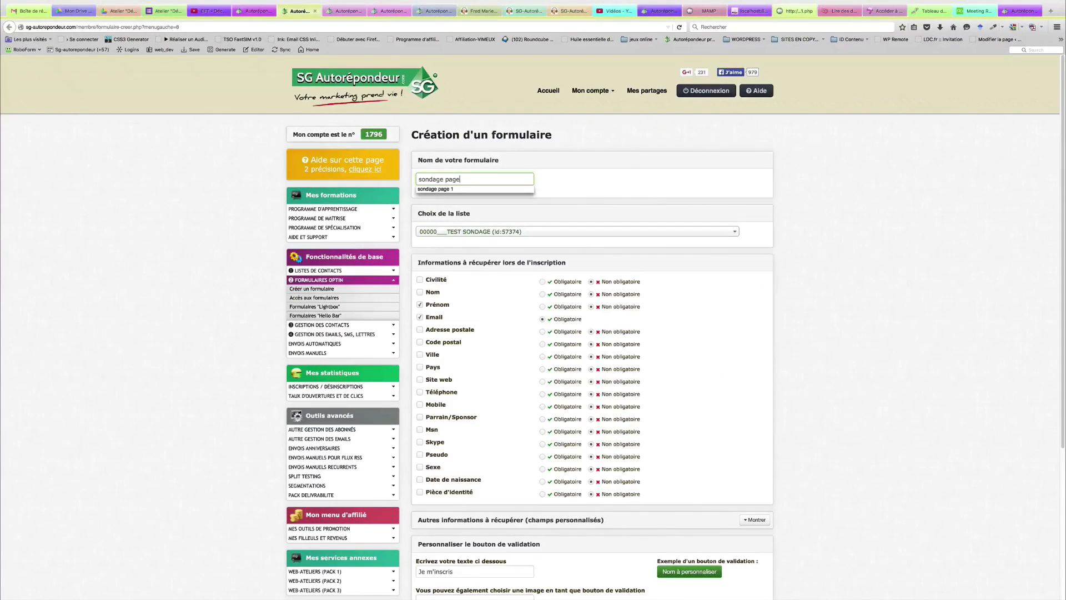
text( 2)
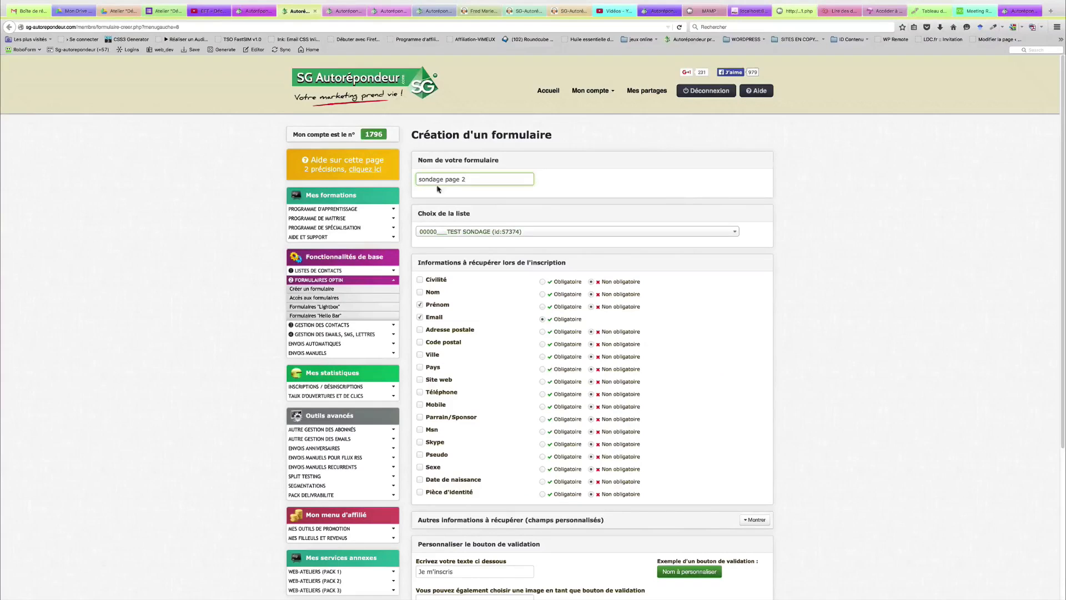
Assign the new form to the list 00000___TEST SONDAGE and make the Prénom field mandatory.
click(488, 234)
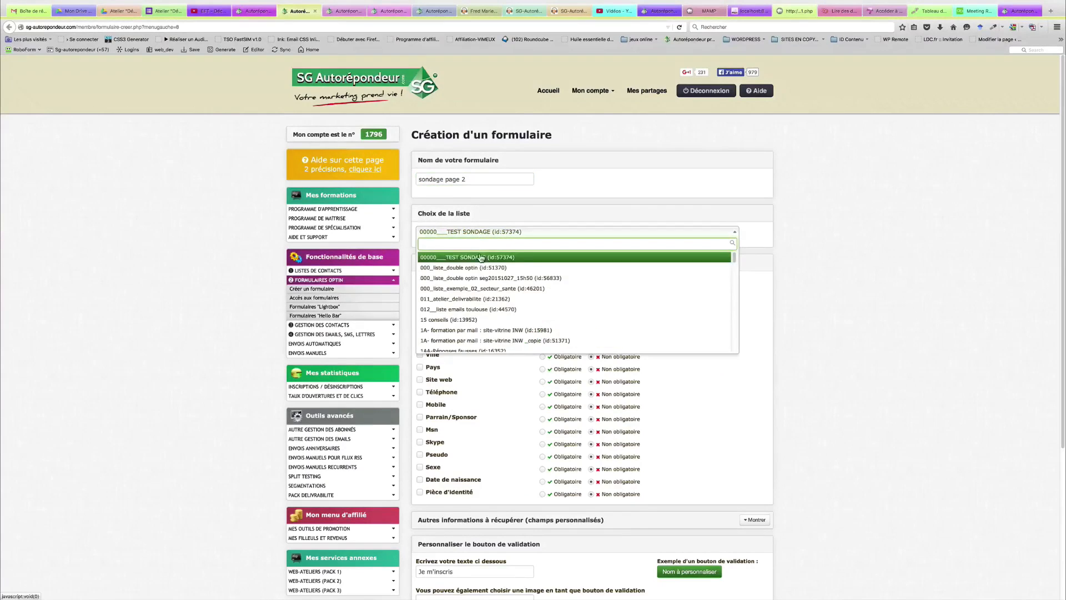
click(483, 258)
scroll(477, 290, down, 3)
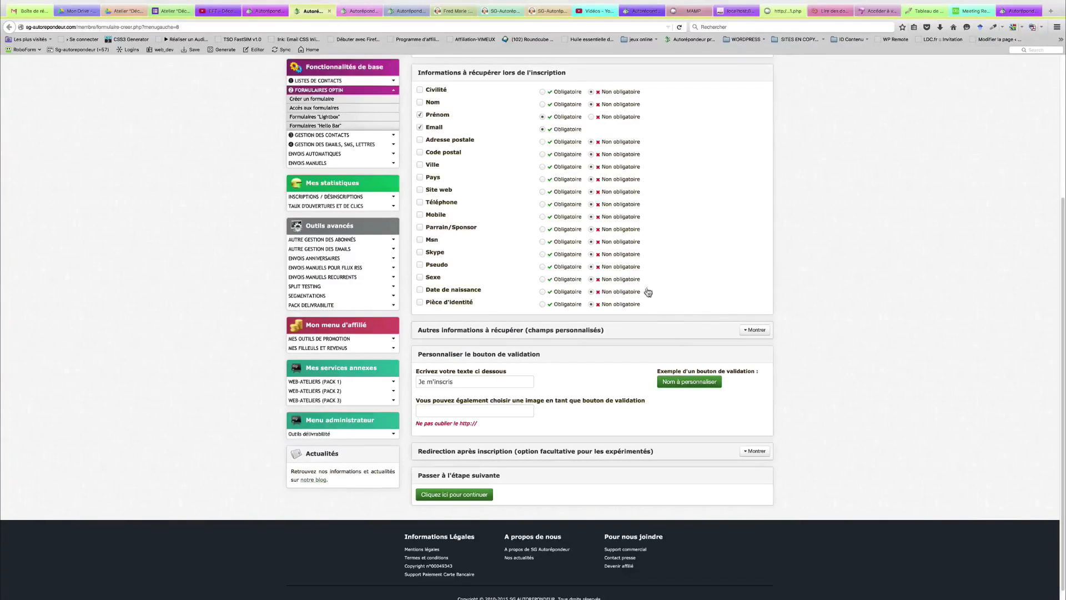
Expand the custom fields of the new form and check which questions the page 1 form already uses.
click(748, 332)
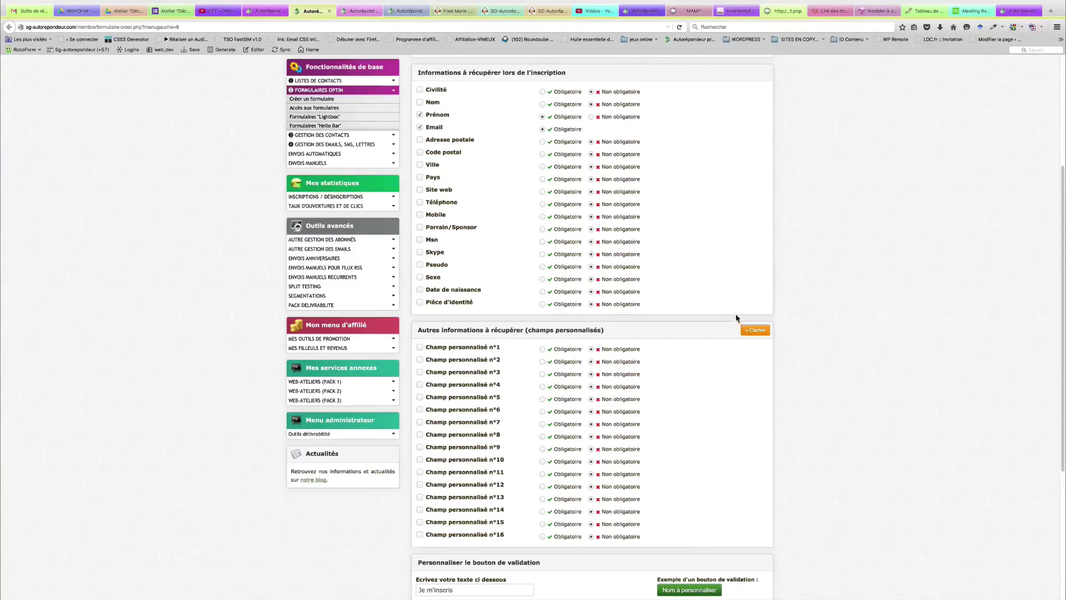
click(269, 12)
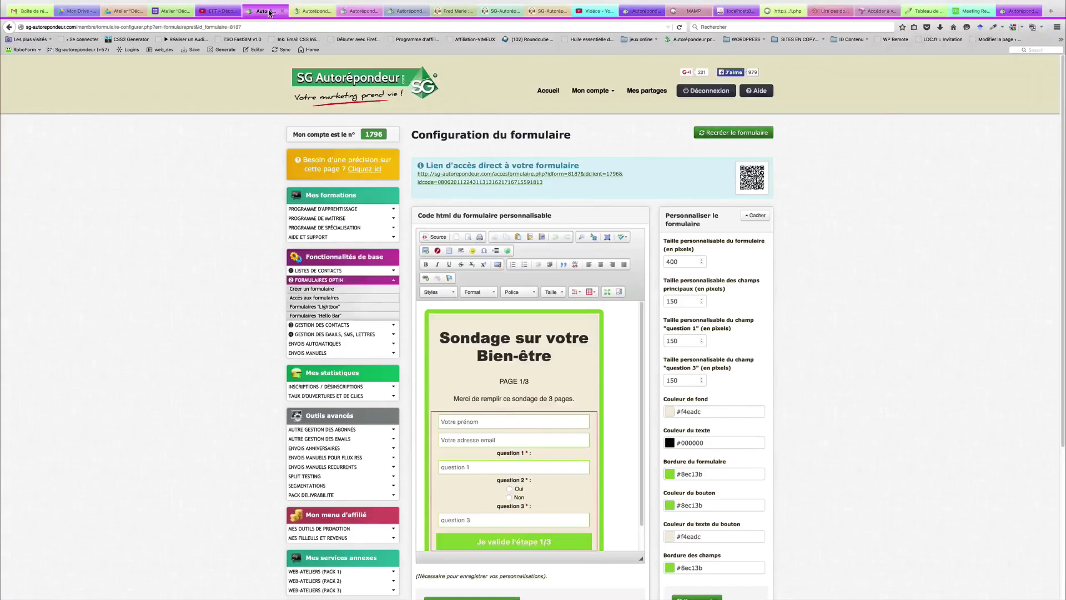
drag(509, 453, 533, 482)
double_click(523, 506)
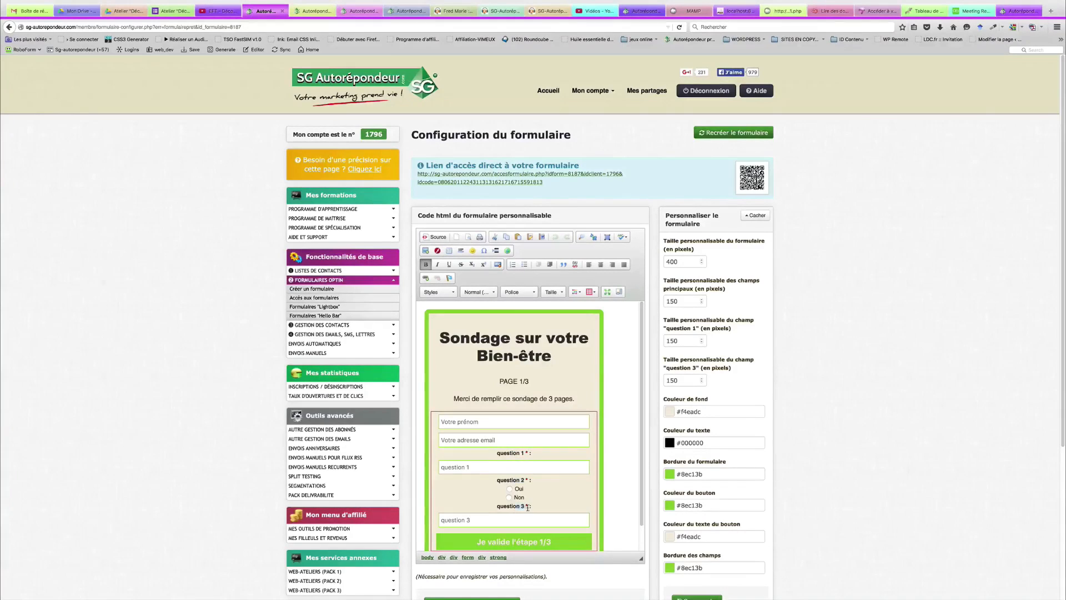
click(305, 12)
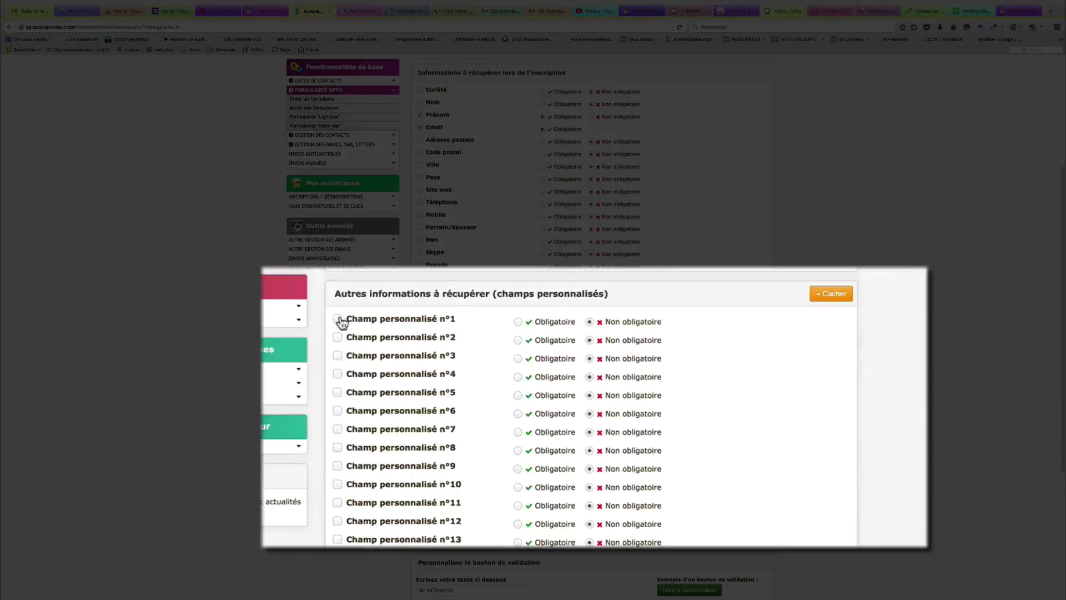
click(339, 320)
click(338, 337)
click(338, 356)
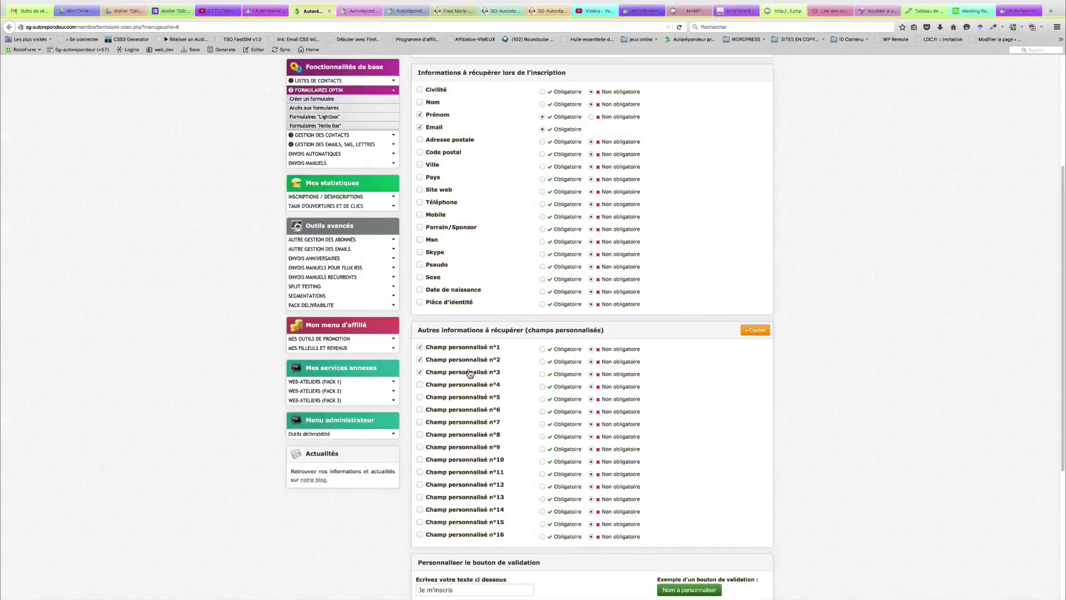
click(420, 347)
click(420, 360)
click(420, 372)
Include custom fields n°4, n°5 and n°6 in the form and make all three mandatory.
click(421, 387)
click(420, 398)
click(420, 411)
click(543, 386)
click(543, 399)
click(543, 412)
Following the page 1 button's wording, set the validation button text to "Je valide l'étape 2/3" and continue to the custom field details.
scroll(655, 439, down, 3)
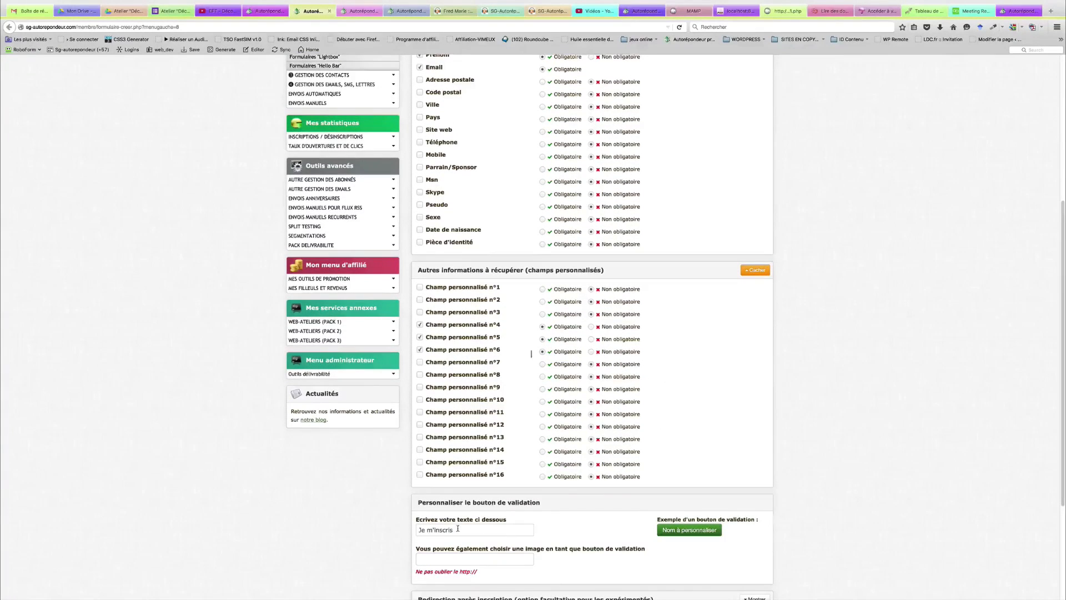
click(278, 12)
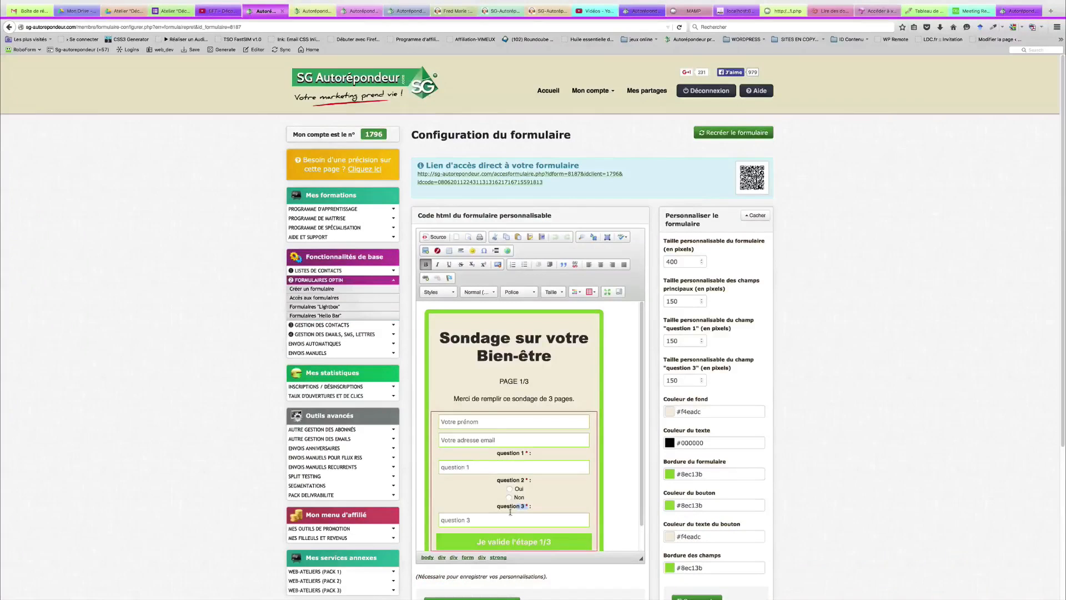
scroll(510, 512, down, 1)
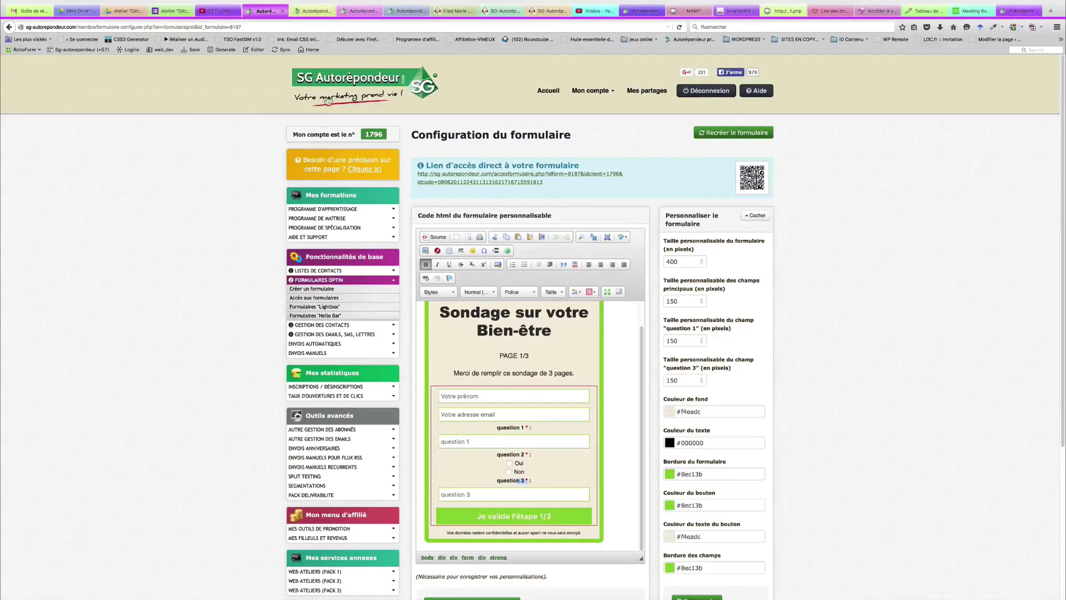
click(310, 12)
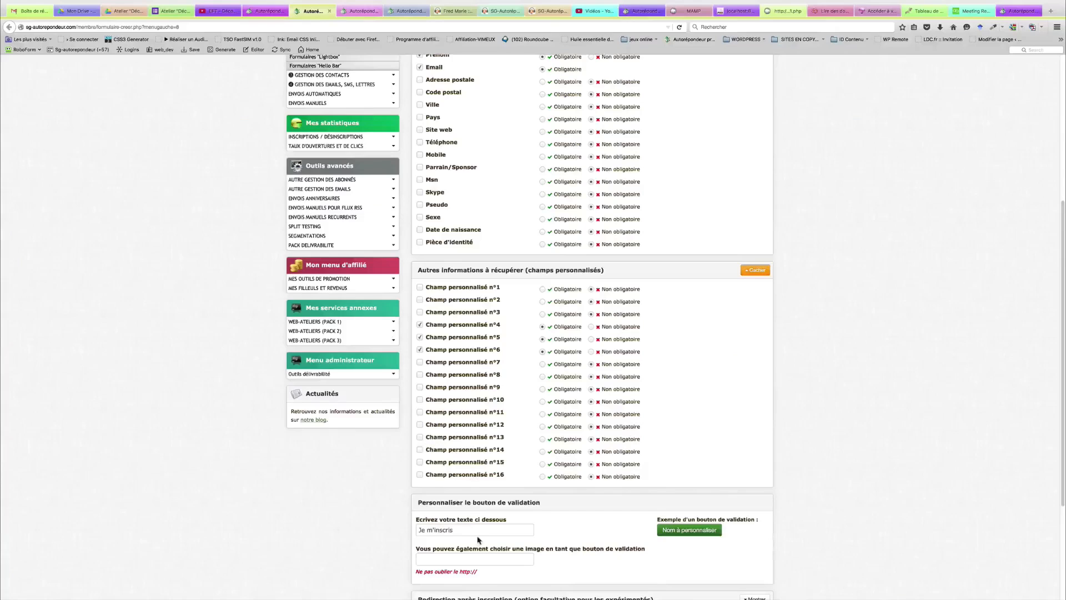
drag(453, 529, 403, 527)
text(Je )
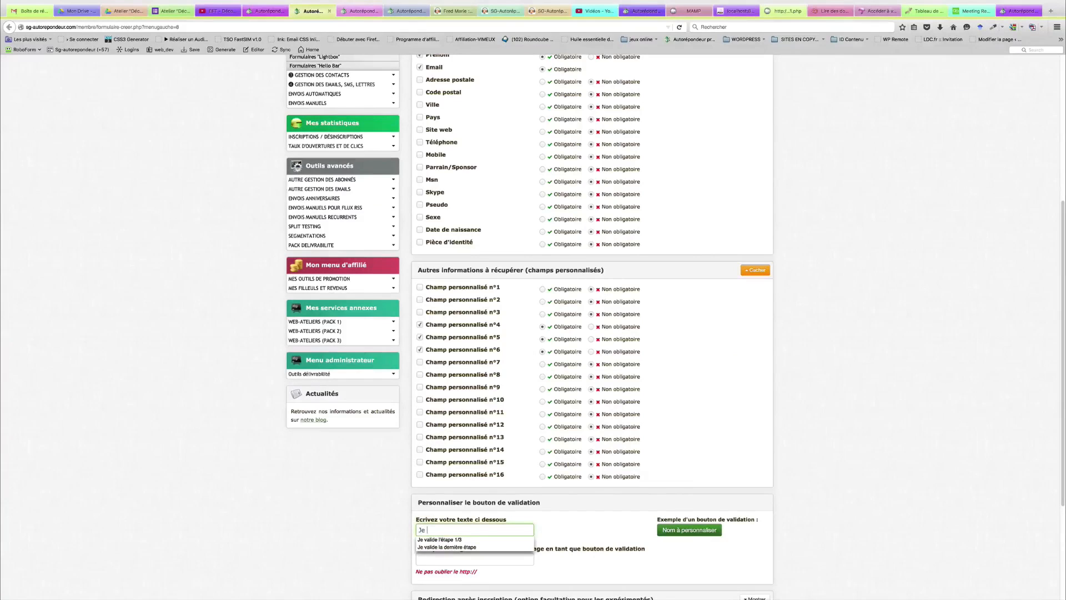
text(valide l'ét)
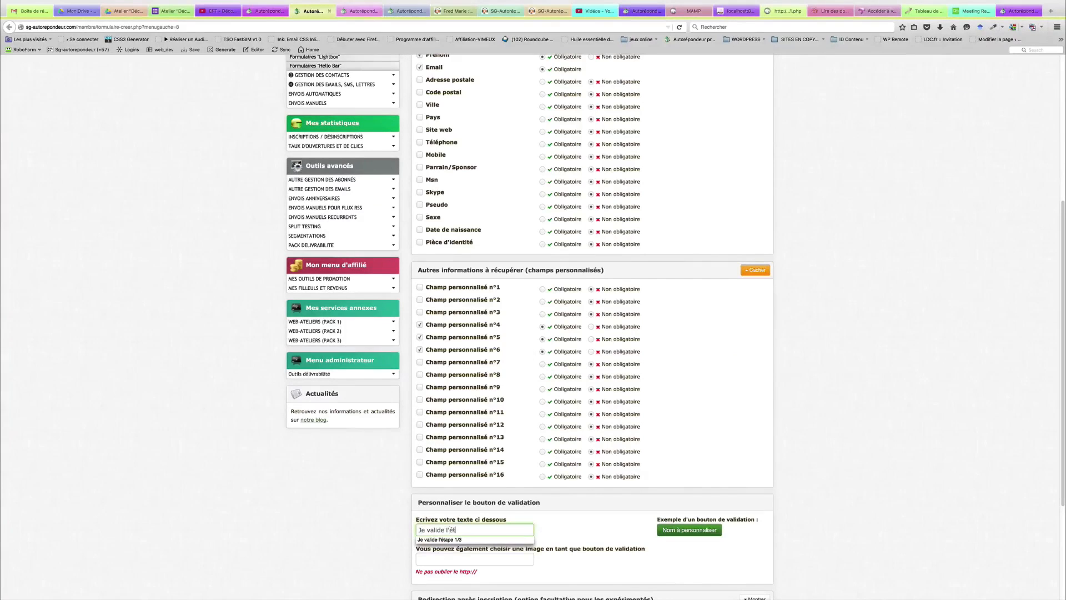
text(ape 2/3)
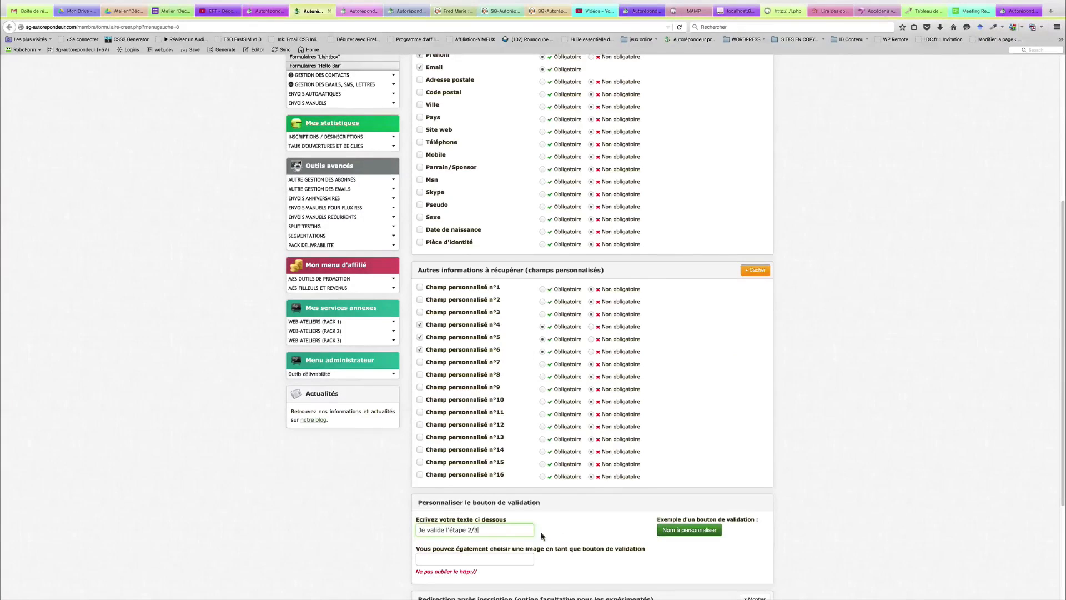
scroll(472, 528, down, 3)
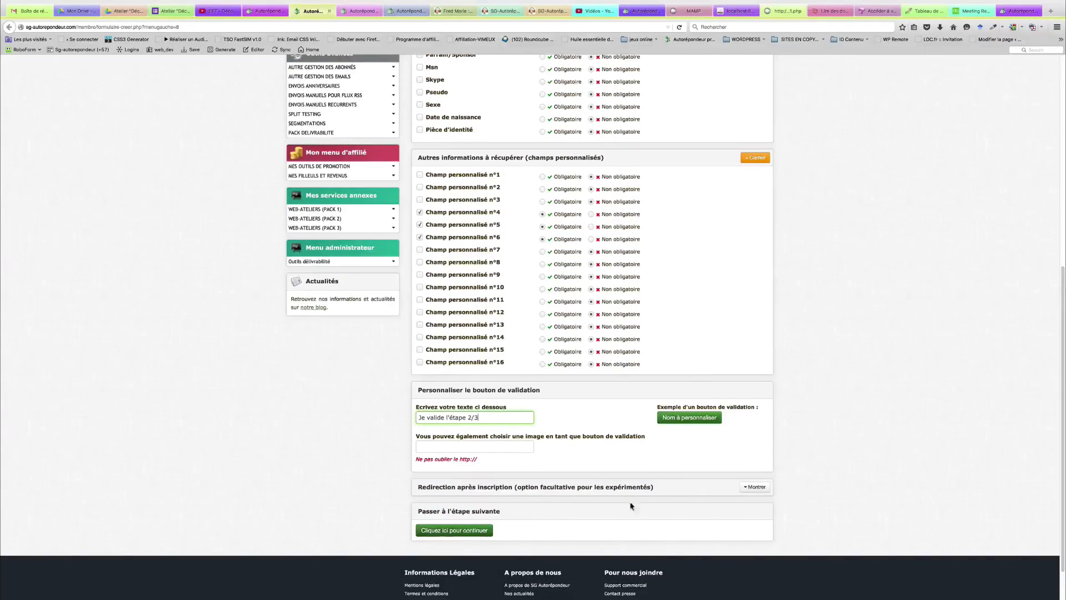
scroll(721, 484, down, 1)
click(482, 526)
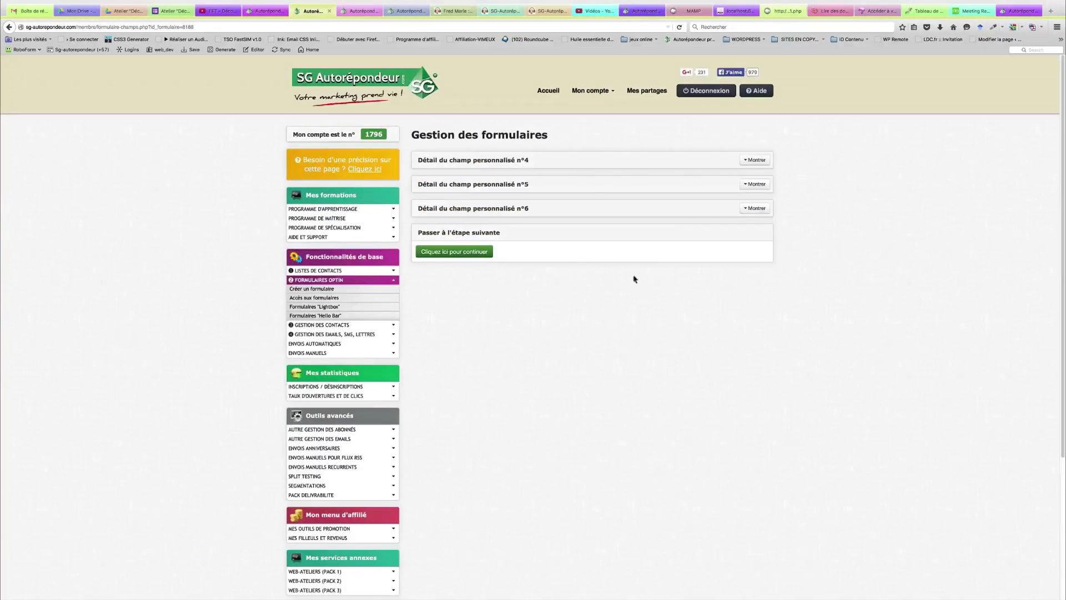
Expand the details of custom field n°4 and name it "Question 4", keeping the short text type.
click(745, 161)
click(487, 188)
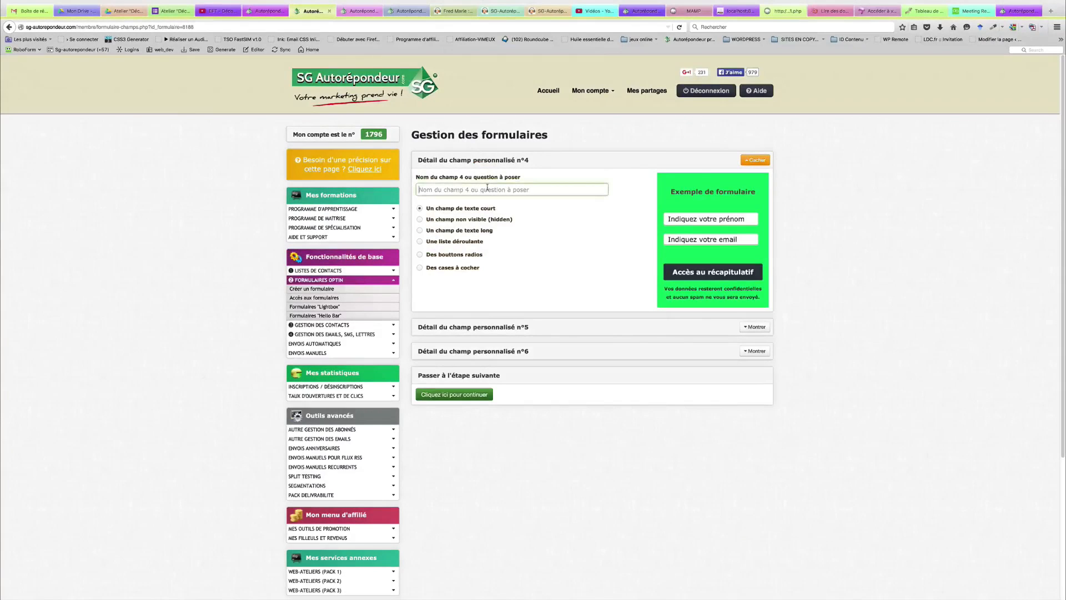
text(Question 4)
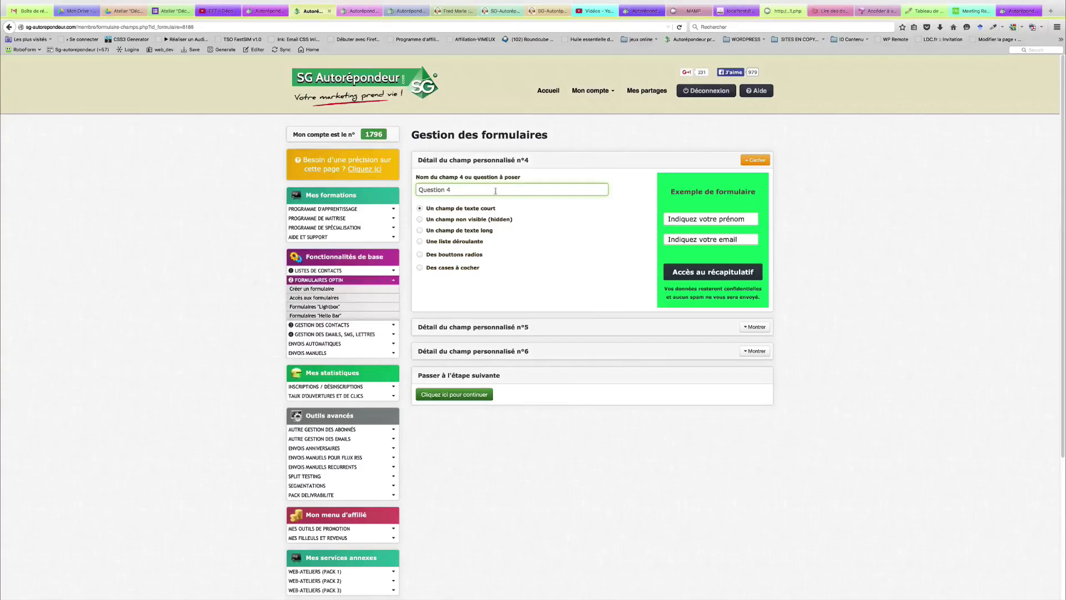
Name custom field n°5 "Question 5", try the checkbox and drop-down list types, and set it to a short text field.
click(754, 326)
click(479, 356)
text(Question 5)
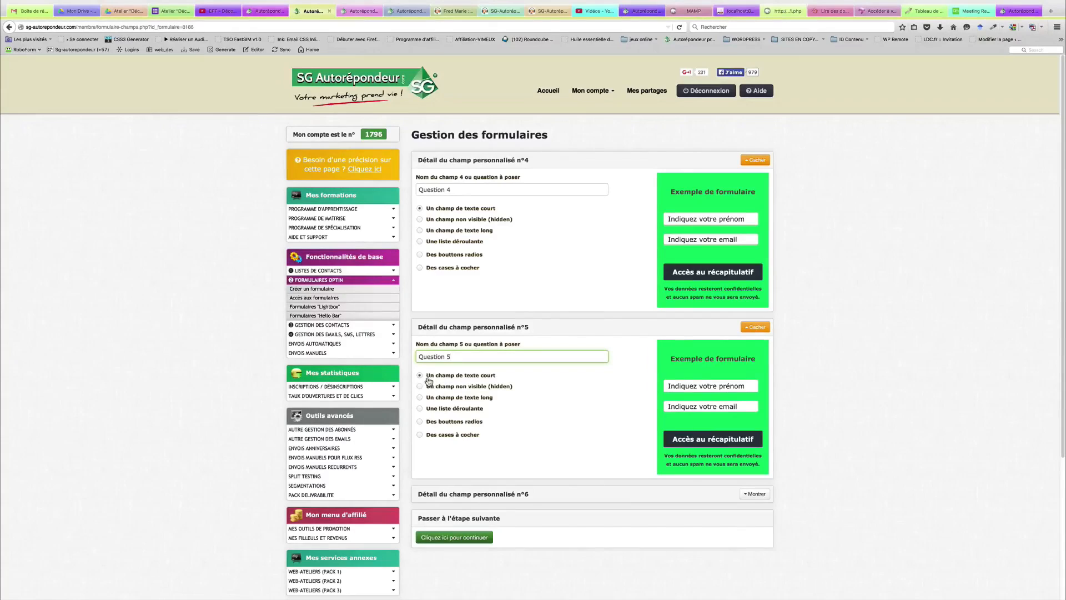
click(421, 434)
click(421, 408)
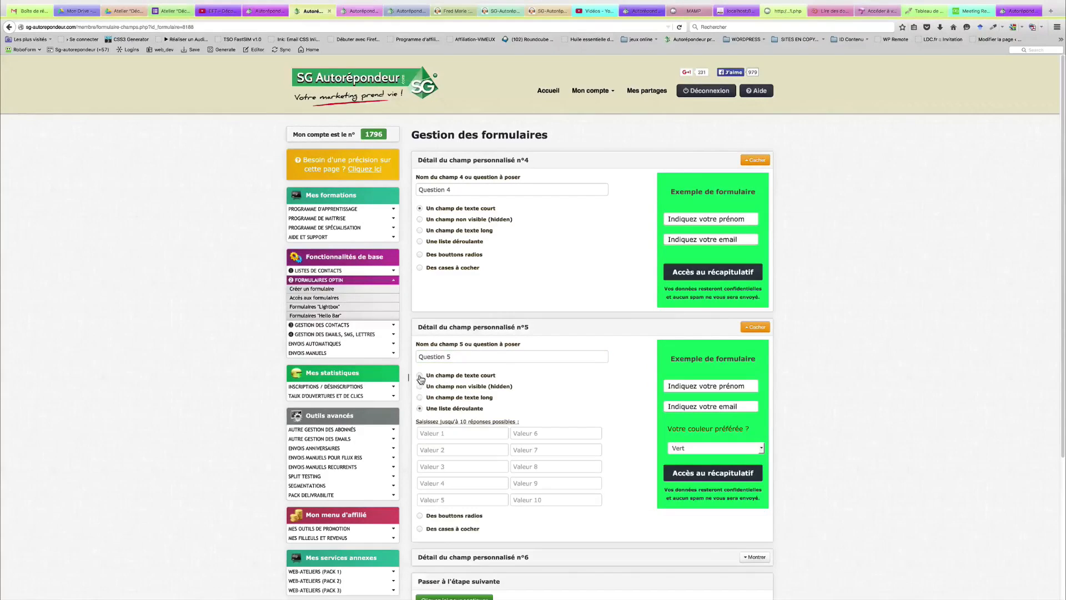
click(421, 375)
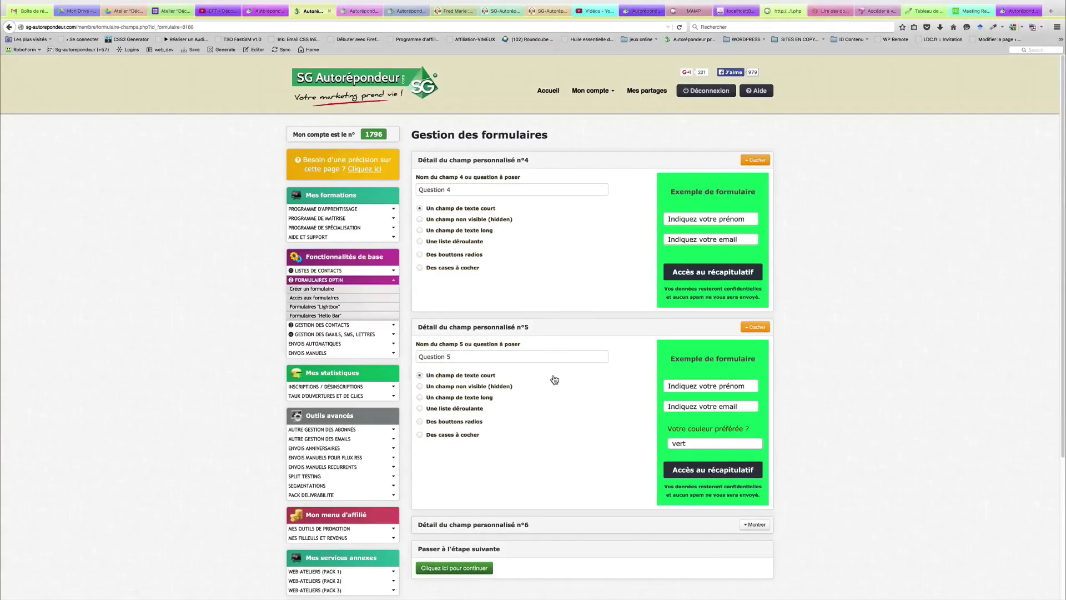
scroll(618, 409, down, 3)
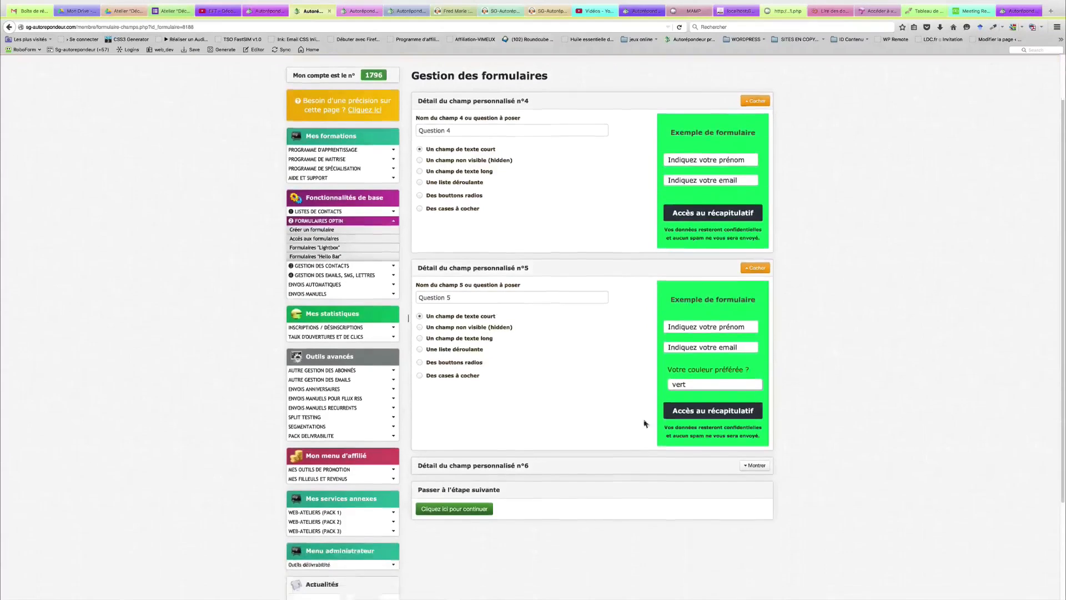
Expand the details of custom field n°6 and name it "Question 6".
click(754, 438)
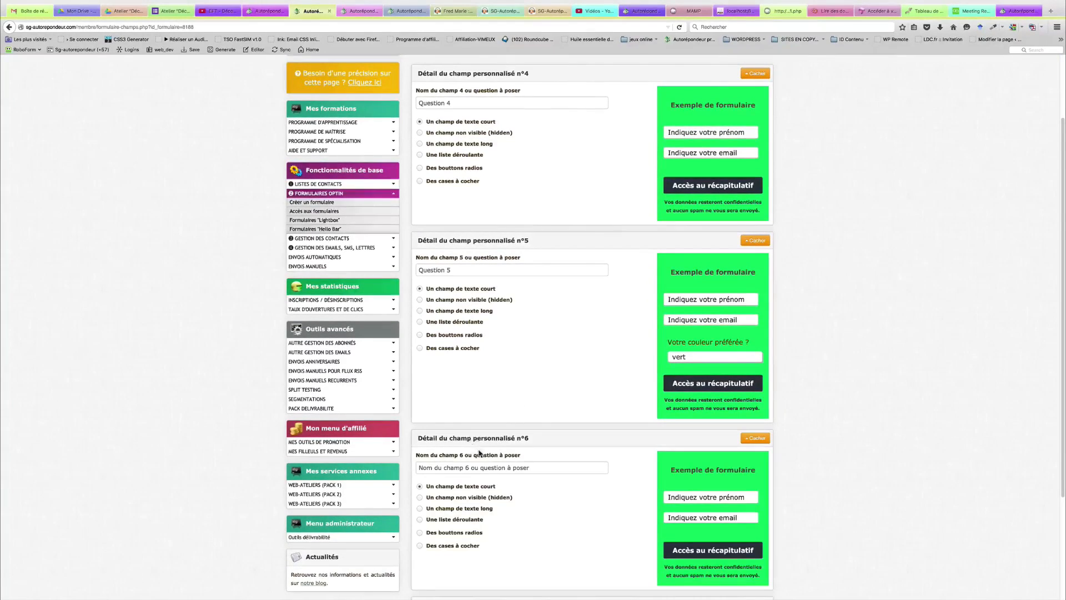
click(485, 467)
text(Question 6)
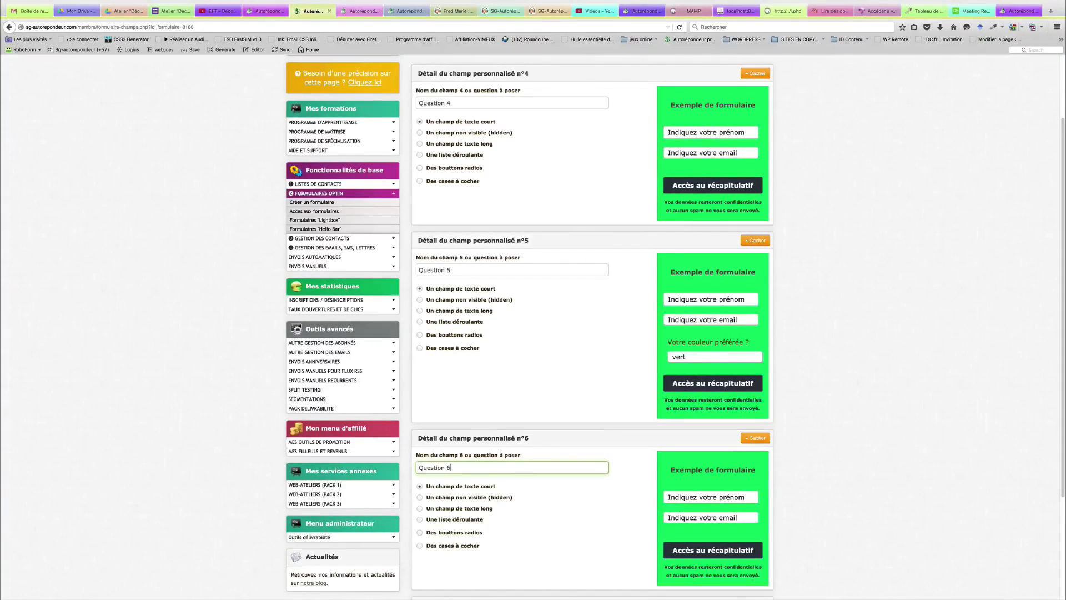
Make custom field n°6 a radio-button question with the possible answers "Oui" and "Non".
click(414, 536)
scroll(549, 519, down, 2)
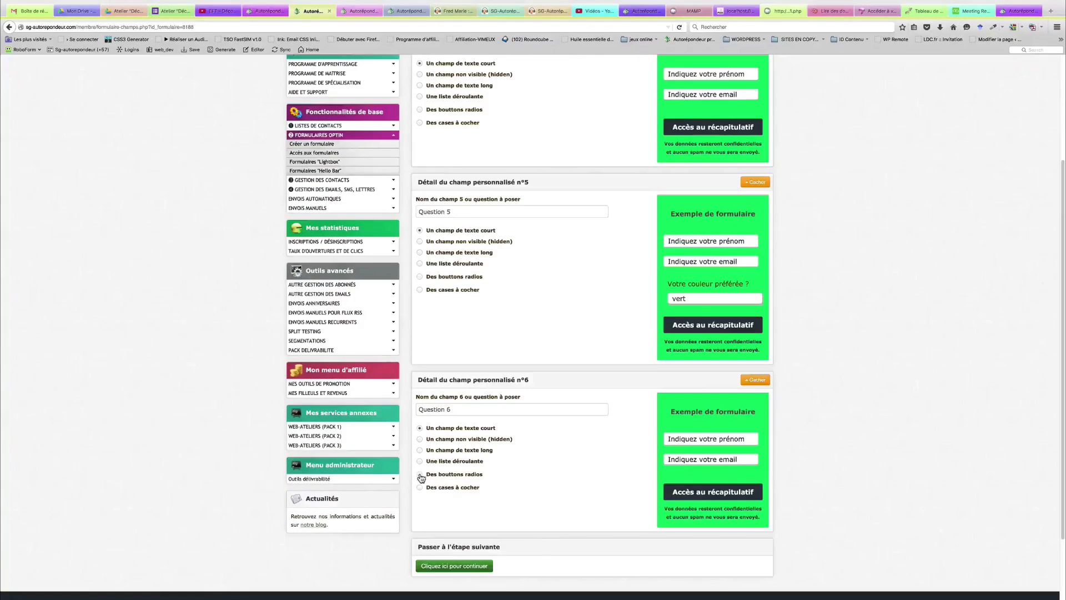
click(421, 475)
click(456, 500)
text(Oui)
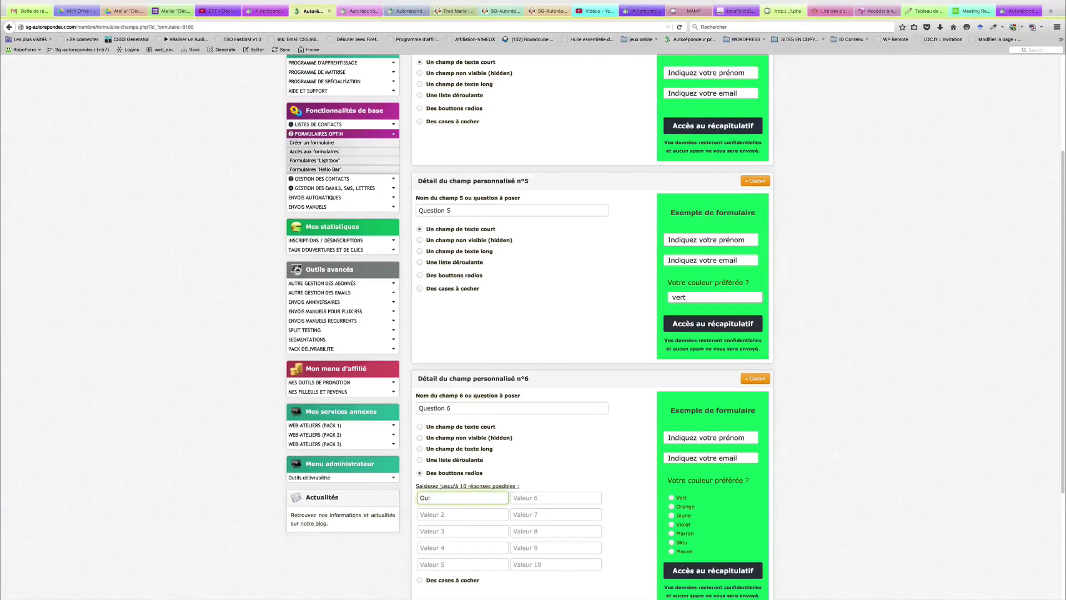
click(453, 514)
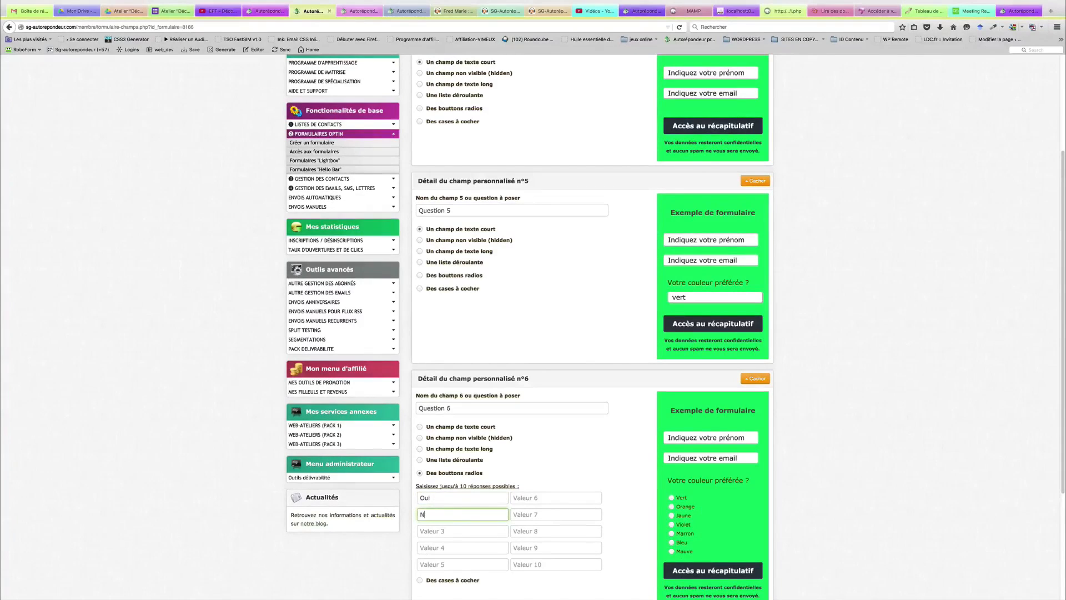
scroll(554, 453, down, 5)
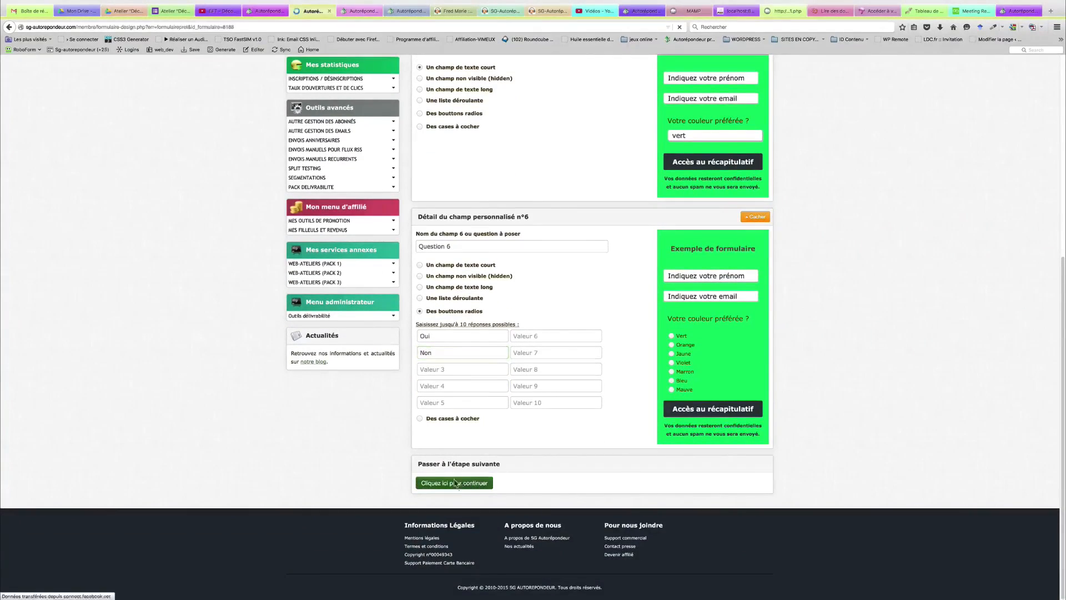
Continue to the template selection and choose the first green model of the "flat brio" series.
click(459, 483)
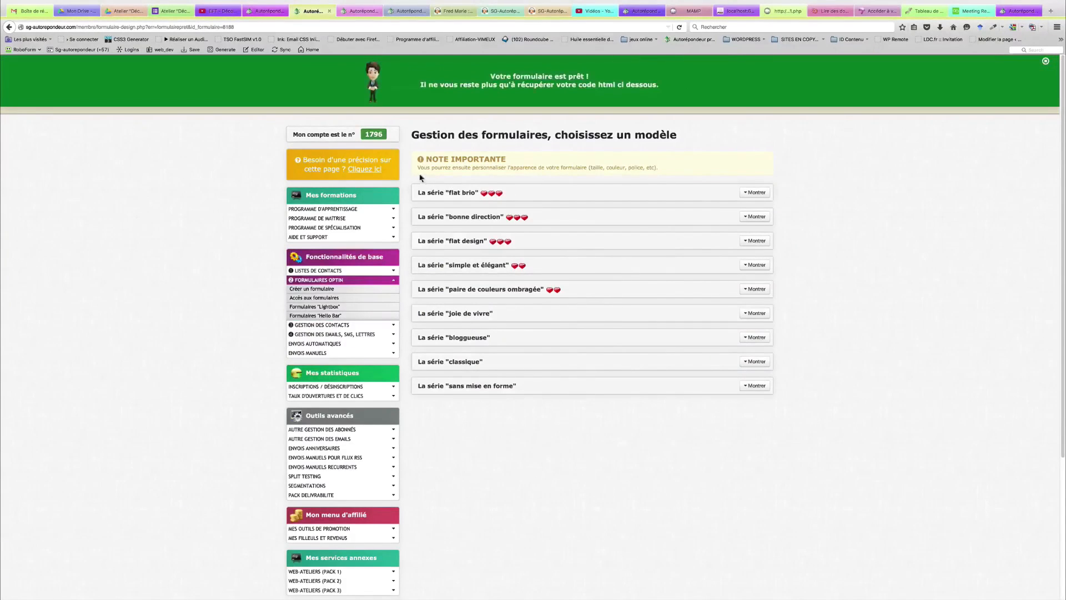
click(753, 194)
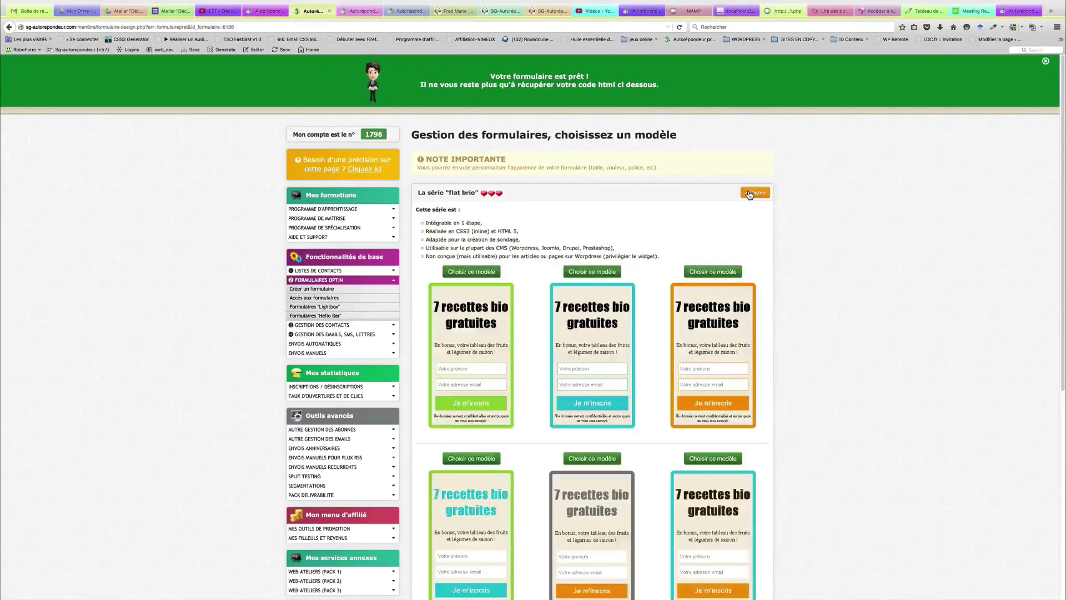
click(469, 272)
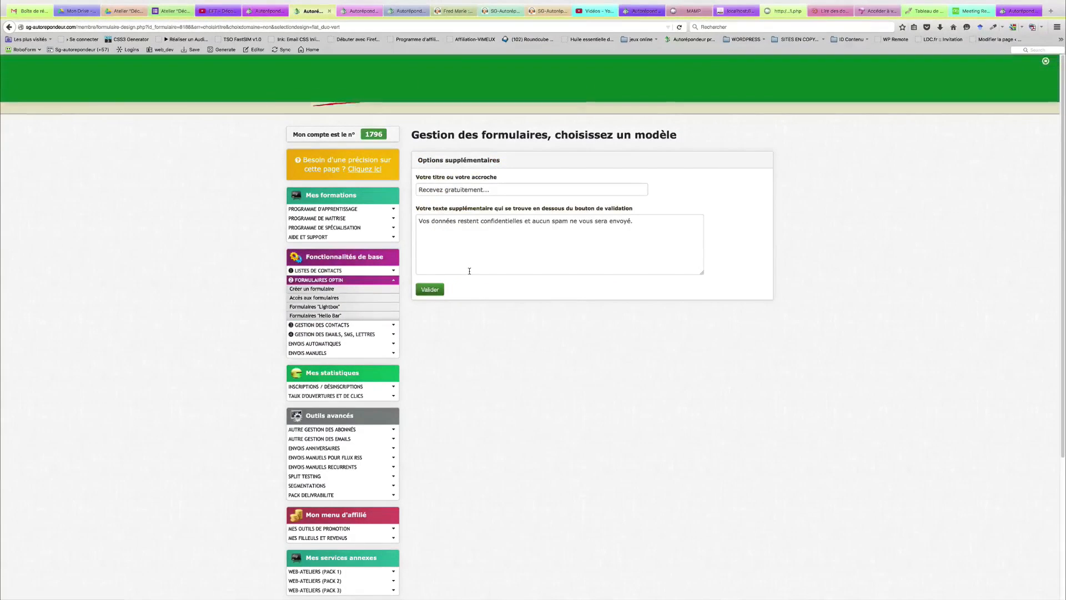
Replace the default form title with "Sondage sur votre Bien-être", copied from the page 1 form.
click(484, 189)
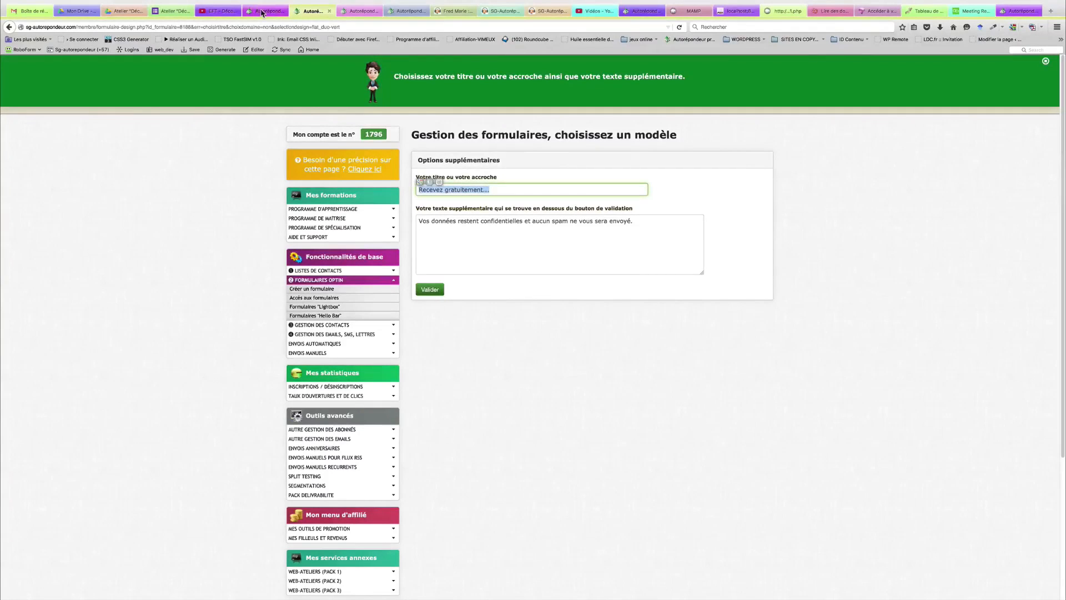
click(262, 12)
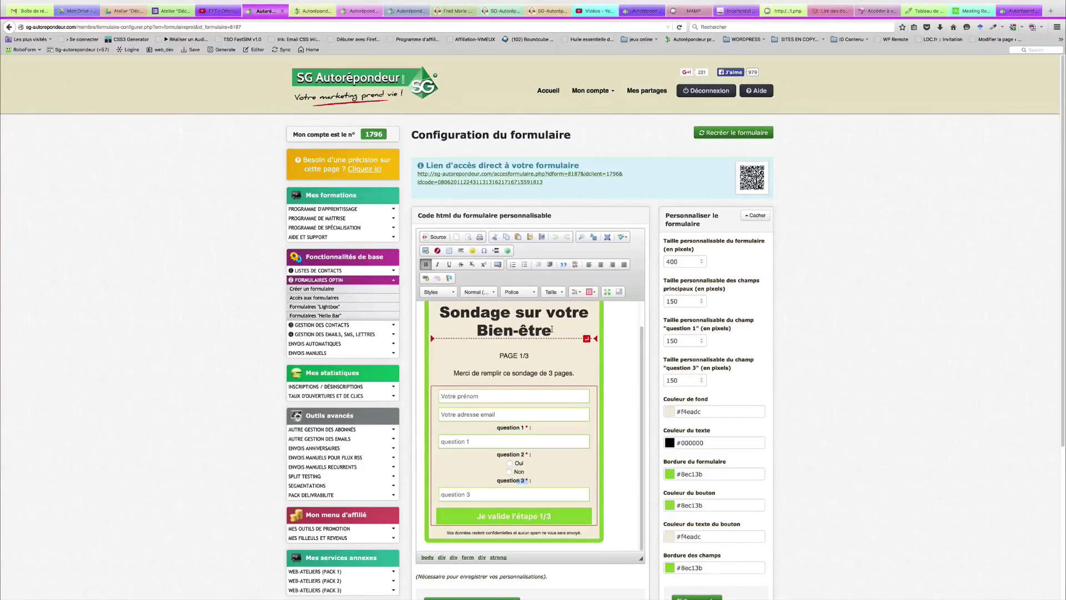
right_click(469, 313)
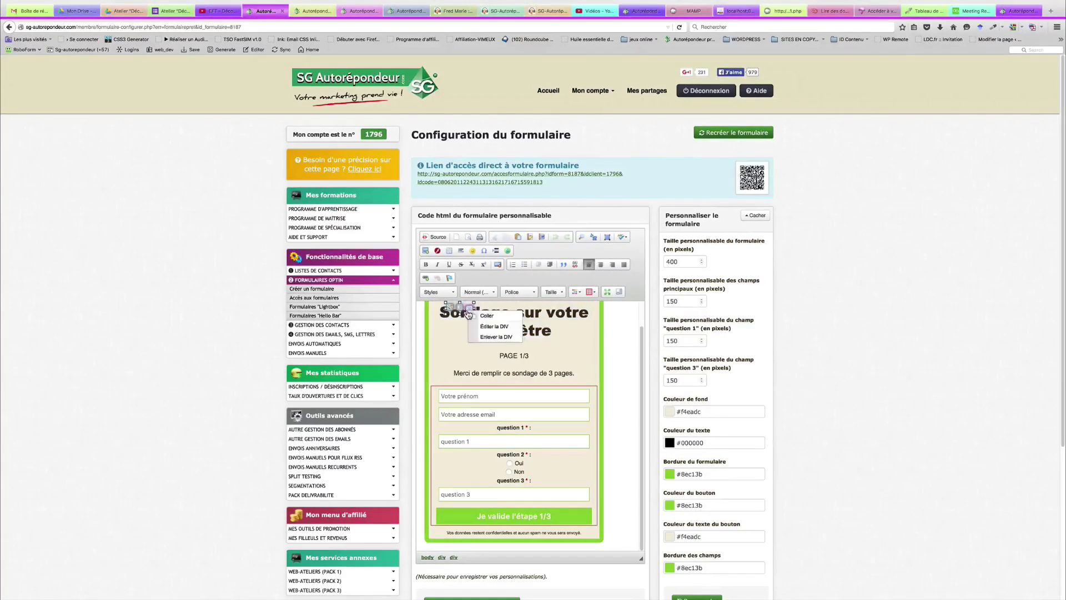
click(469, 313)
drag(441, 312, 552, 336)
right_click(527, 337)
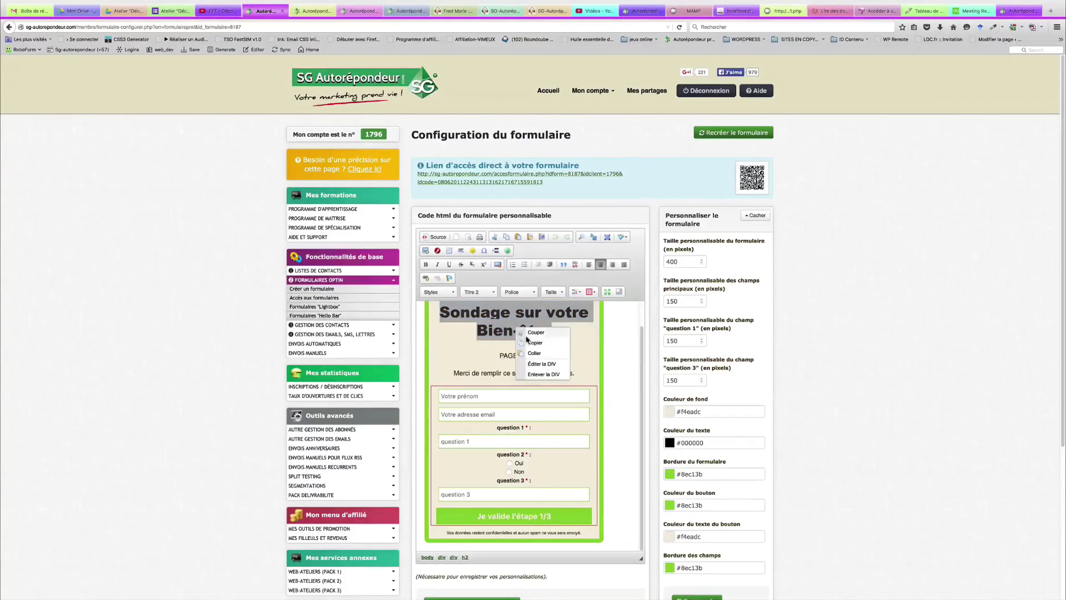
click(534, 344)
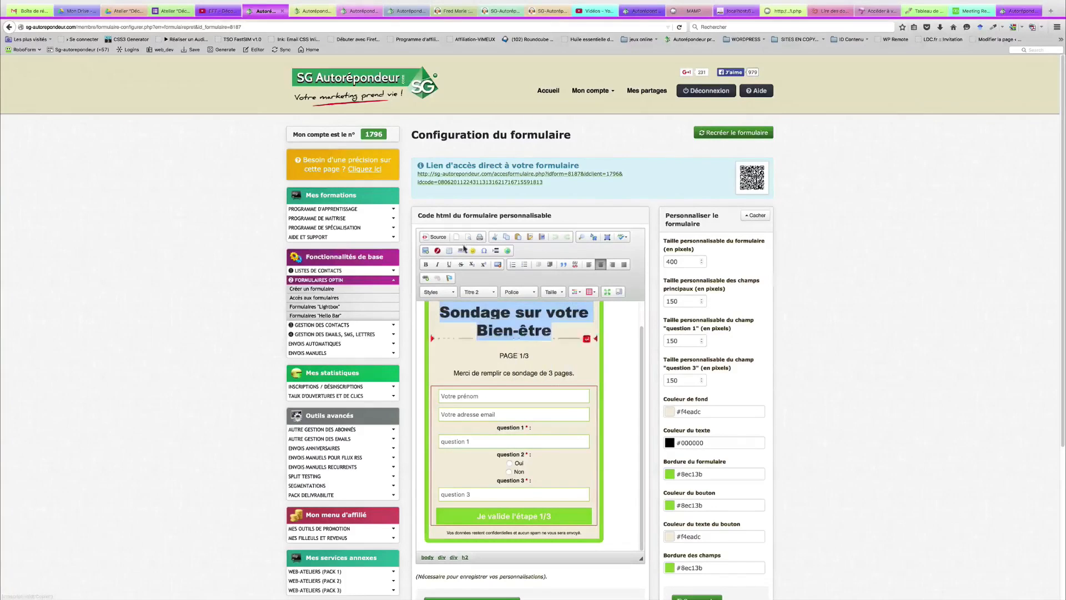
click(312, 12)
right_click(470, 189)
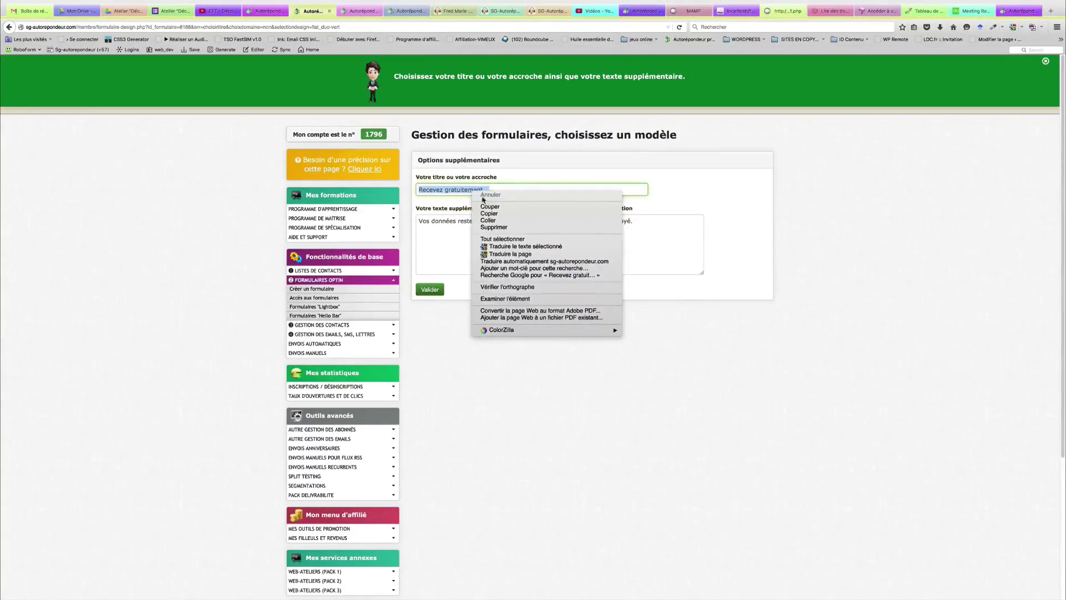
click(519, 221)
Keep the default confidentiality text under the validation button and validate the additional options.
click(537, 261)
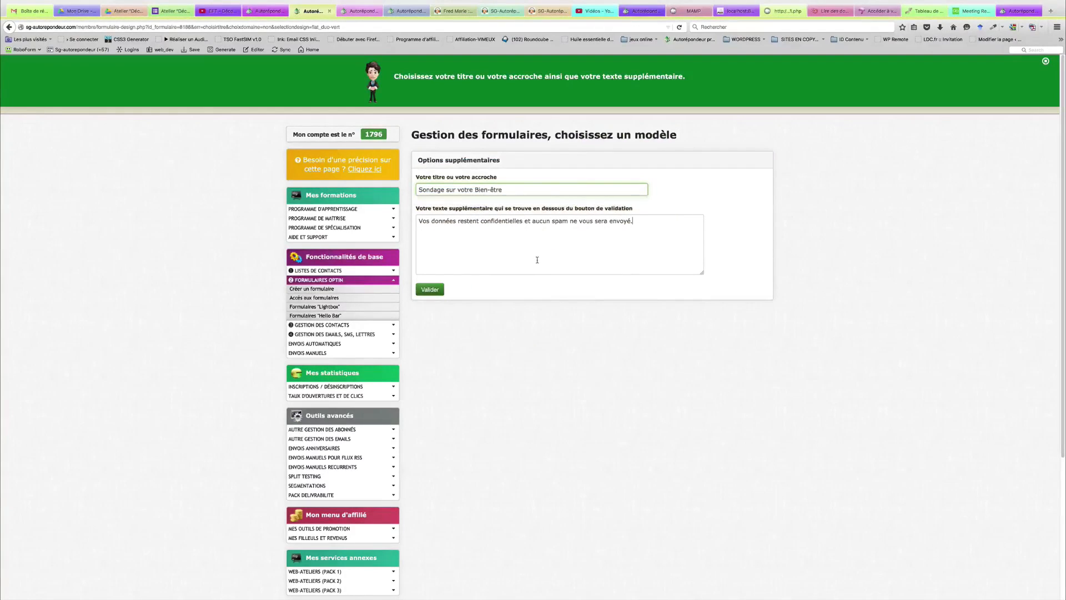
drag(433, 223, 602, 233)
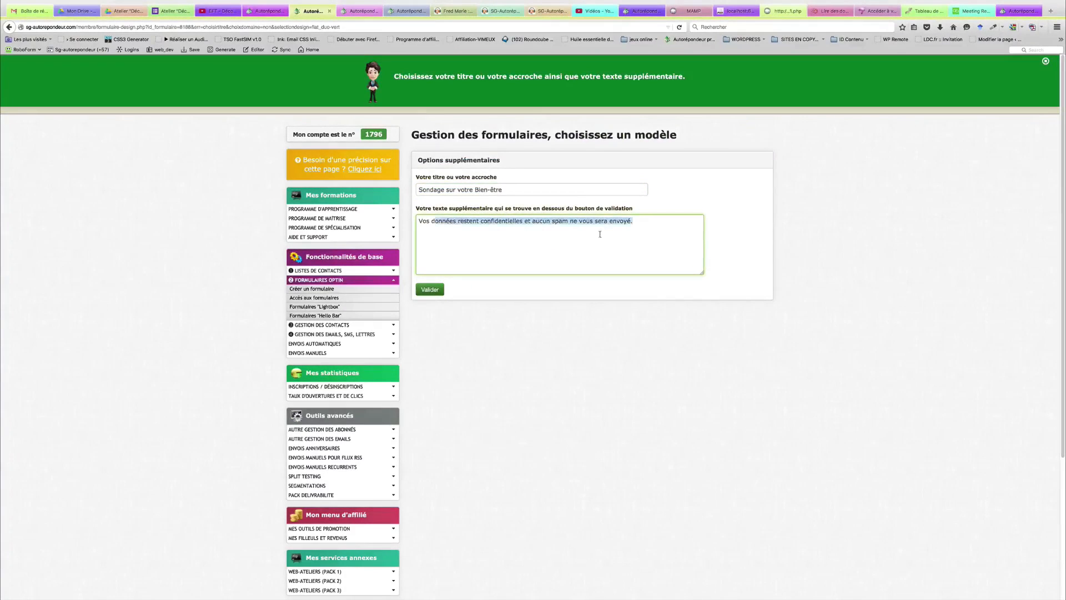
click(554, 240)
click(431, 290)
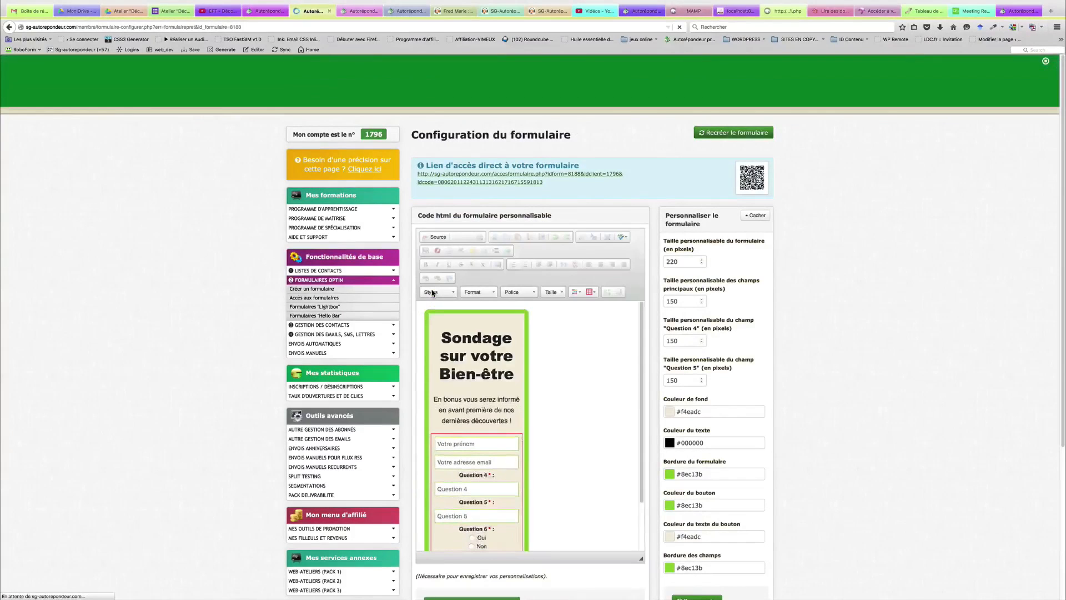
Set the custom width of the form to 400 pixels and save the modifications.
double_click(681, 261)
text(4)
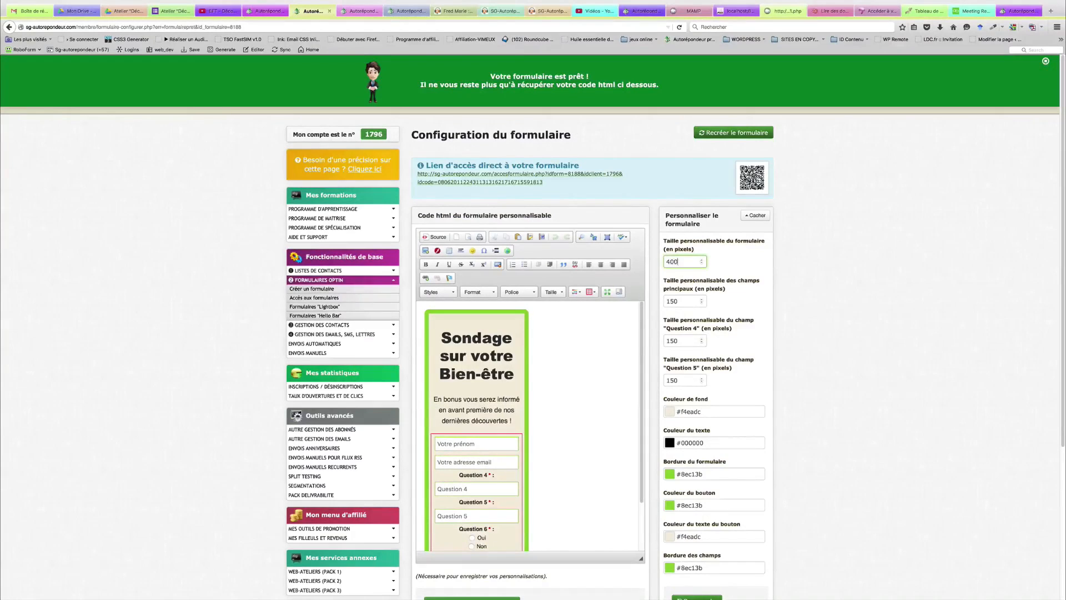
text(00)
scroll(655, 369, down, 5)
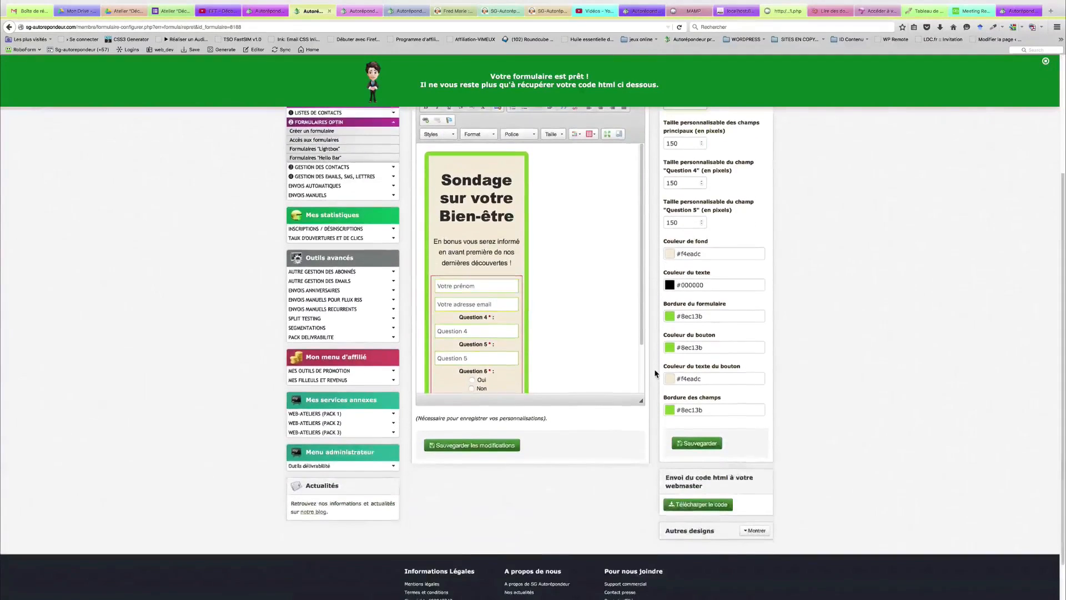
click(498, 447)
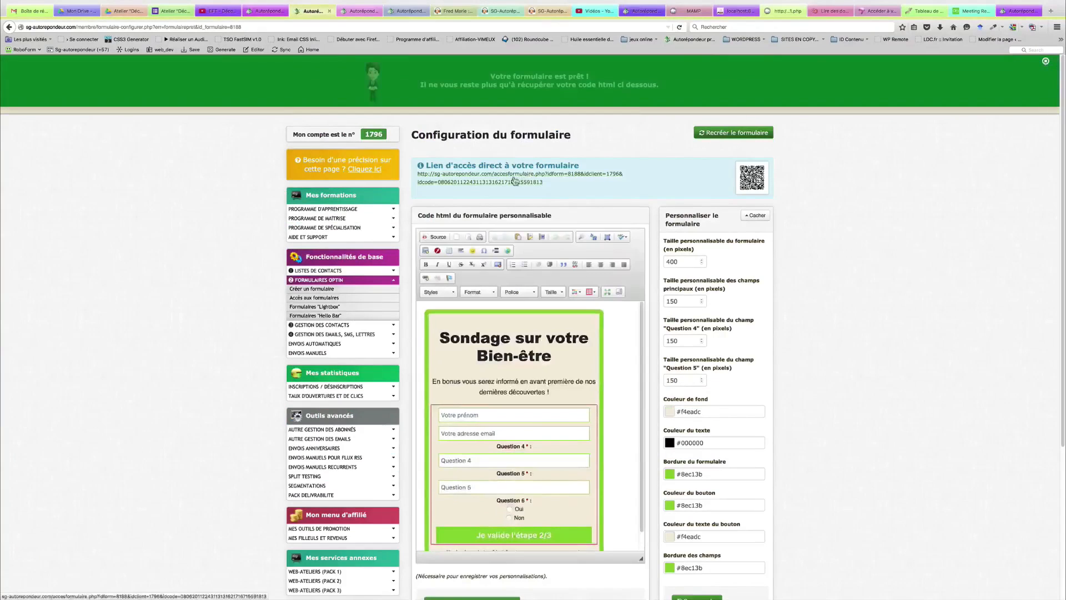
Preview the page 2 form through its direct access link in a new tab, placed beside the page 1 configuration tab.
right_click(507, 181)
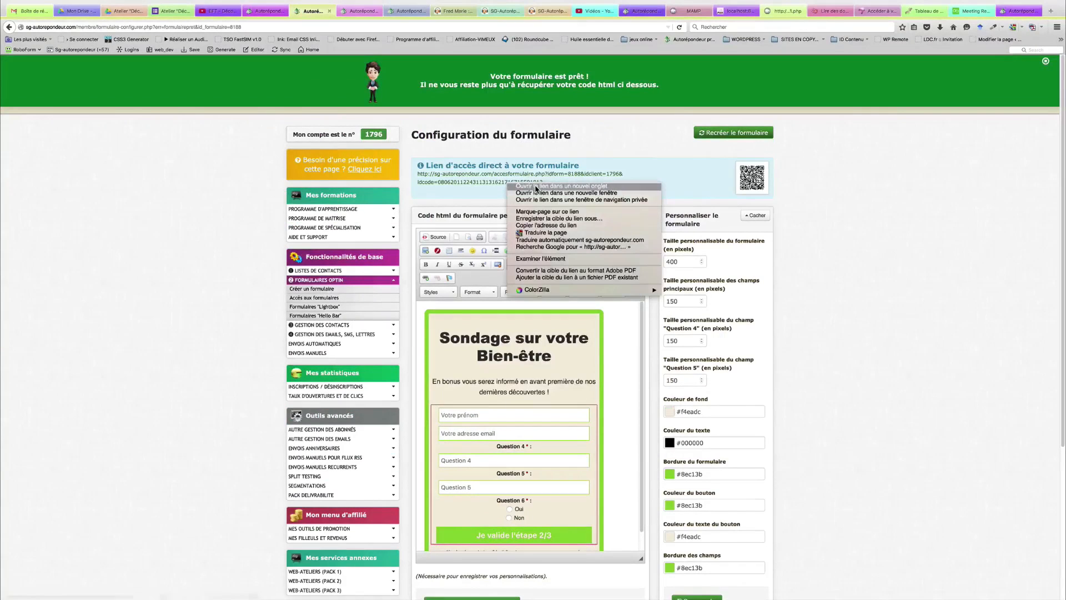
click(536, 186)
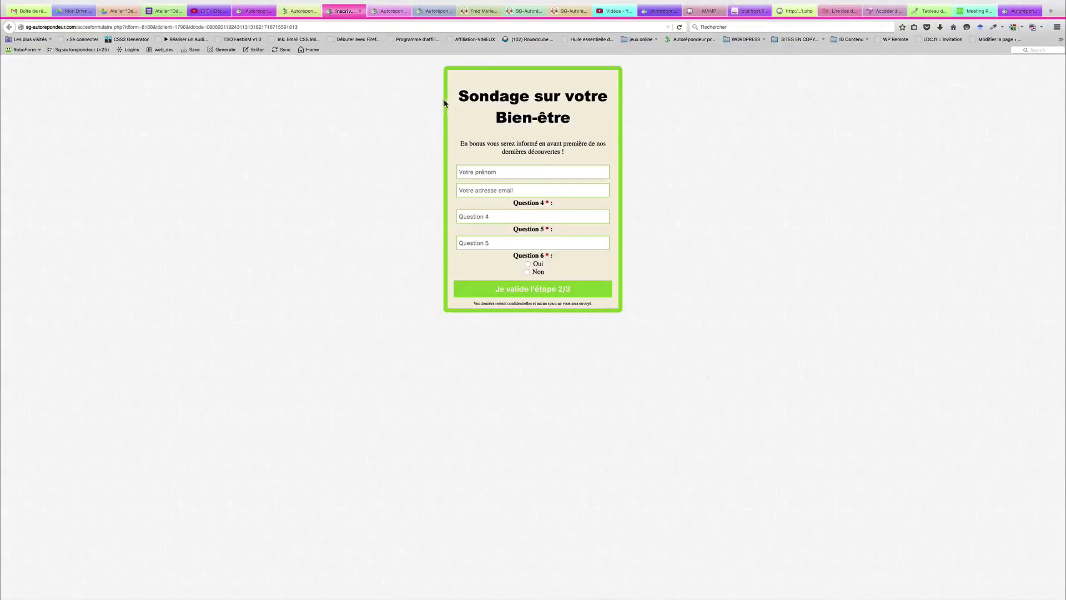
drag(341, 12, 254, 14)
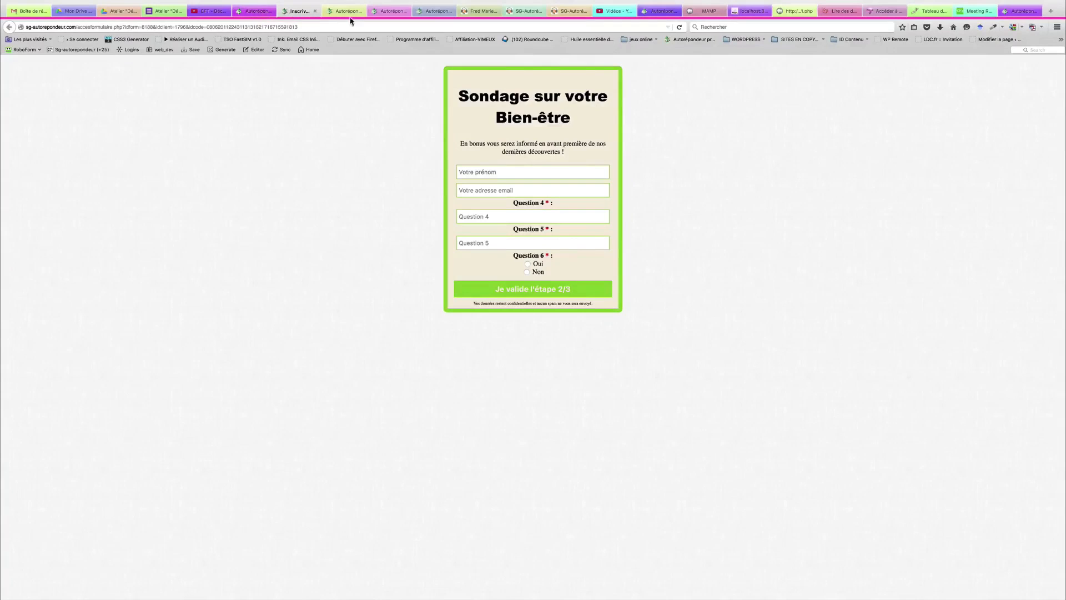
Copy the lines "PAGE 1/3" and "Merci de remplir ce sondage de 3 pages." from the page 1 form and close the page 2 preview.
click(257, 11)
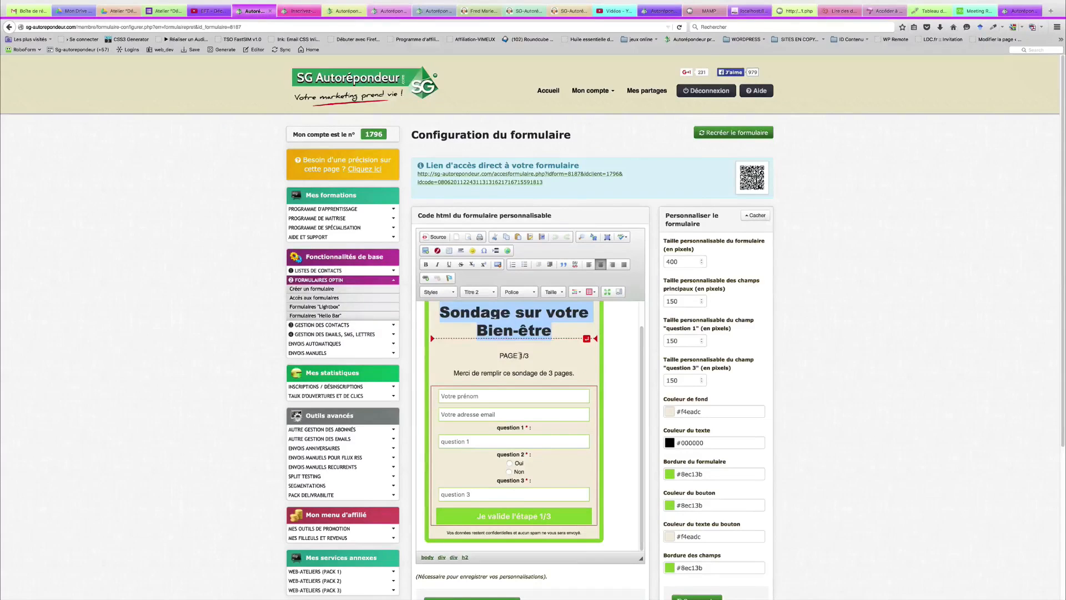
drag(499, 356, 573, 373)
right_click(534, 374)
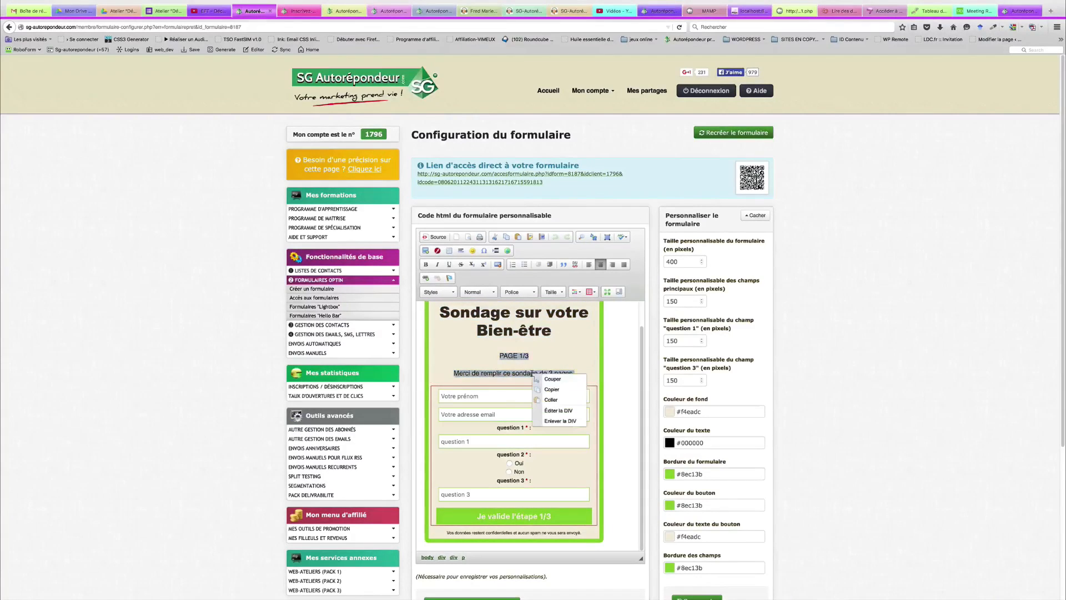
click(552, 389)
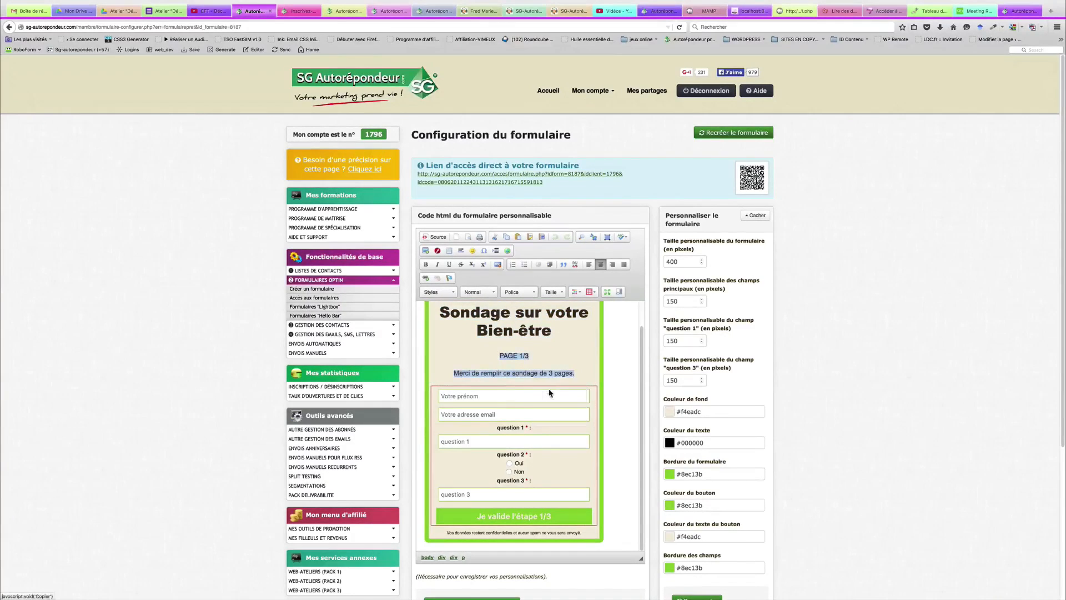
click(303, 10)
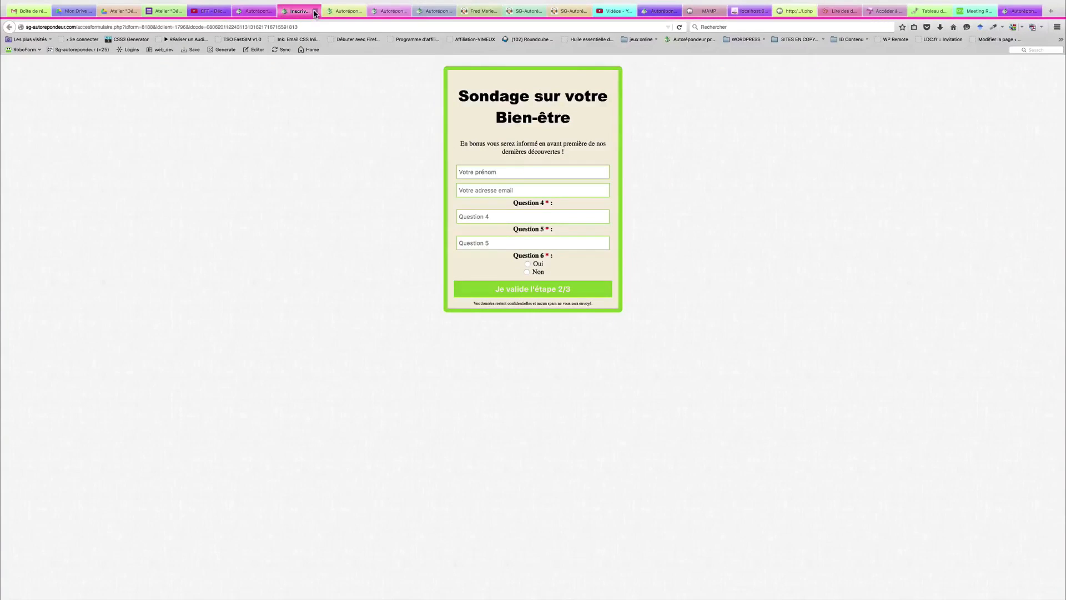
click(315, 12)
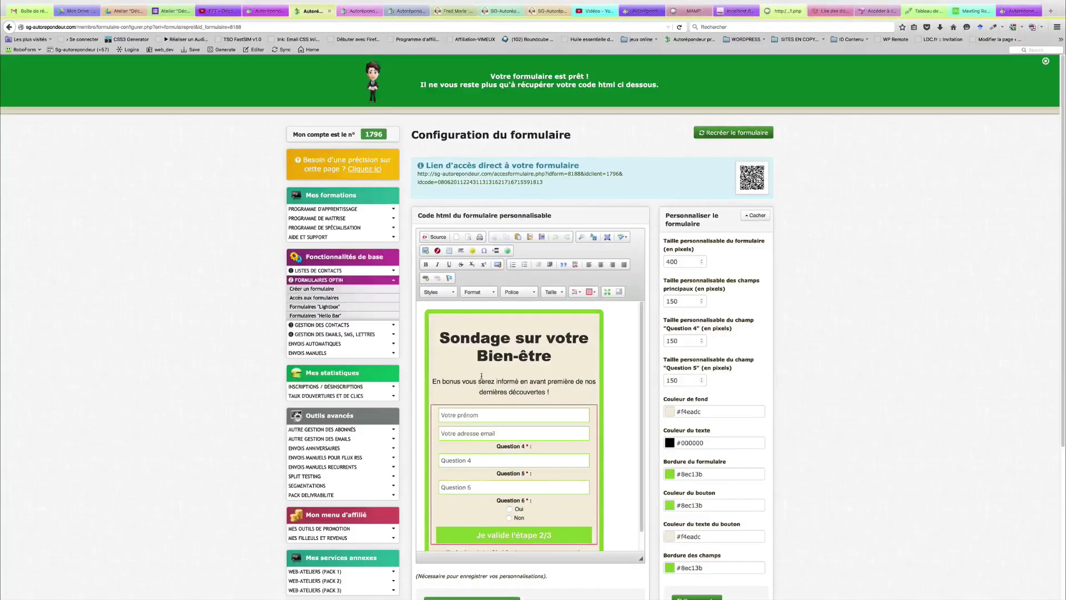
Replace the "En bonus vous serez informé" text in the page 2 form with the copied lines and remove the leftover exclamation mark.
drag(433, 381, 542, 392)
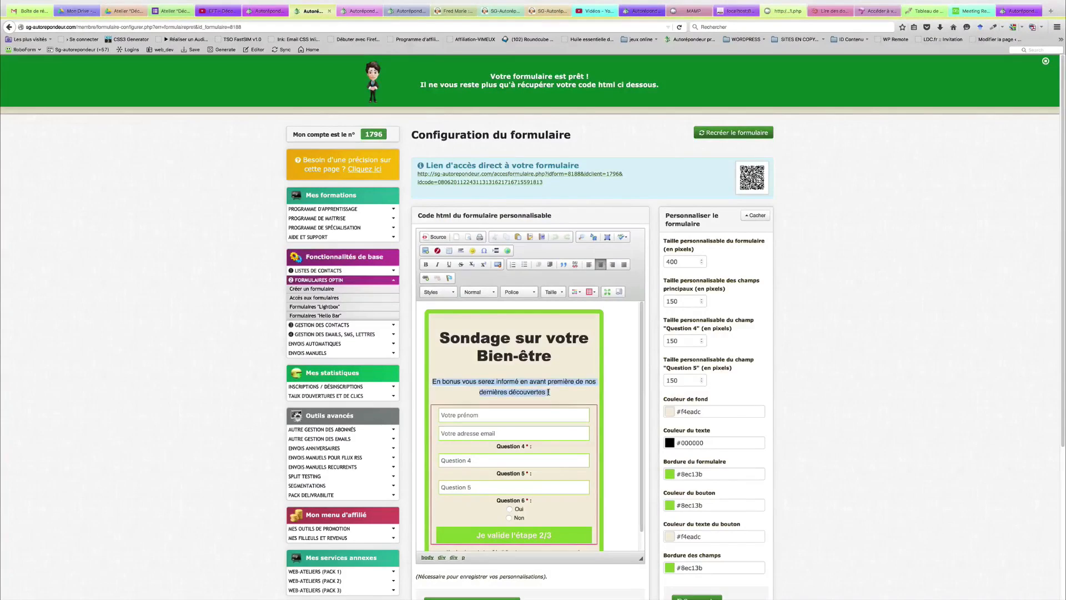
right_click(516, 388)
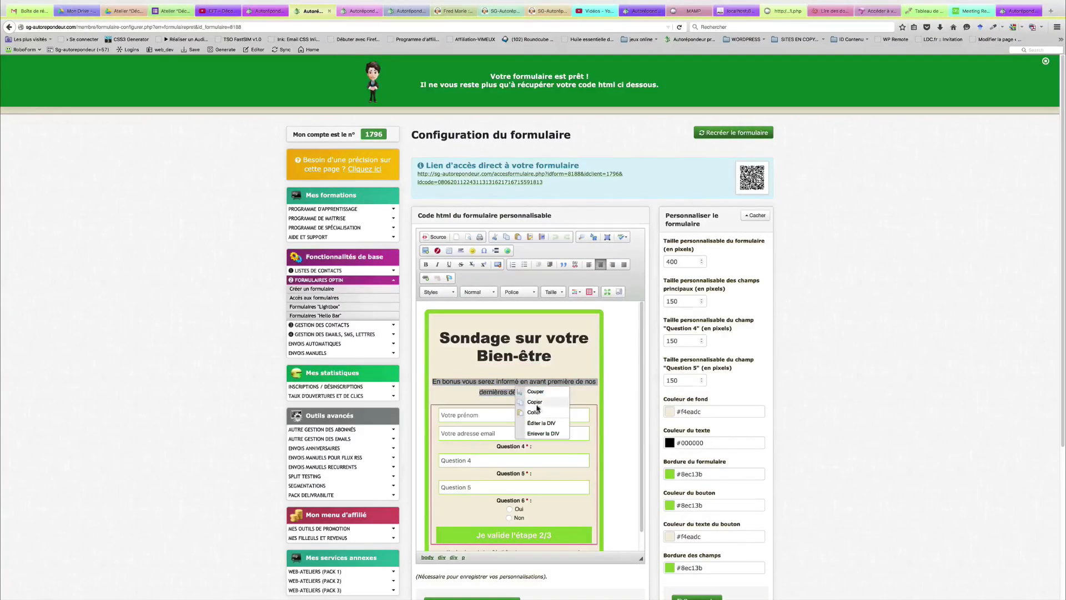
click(535, 411)
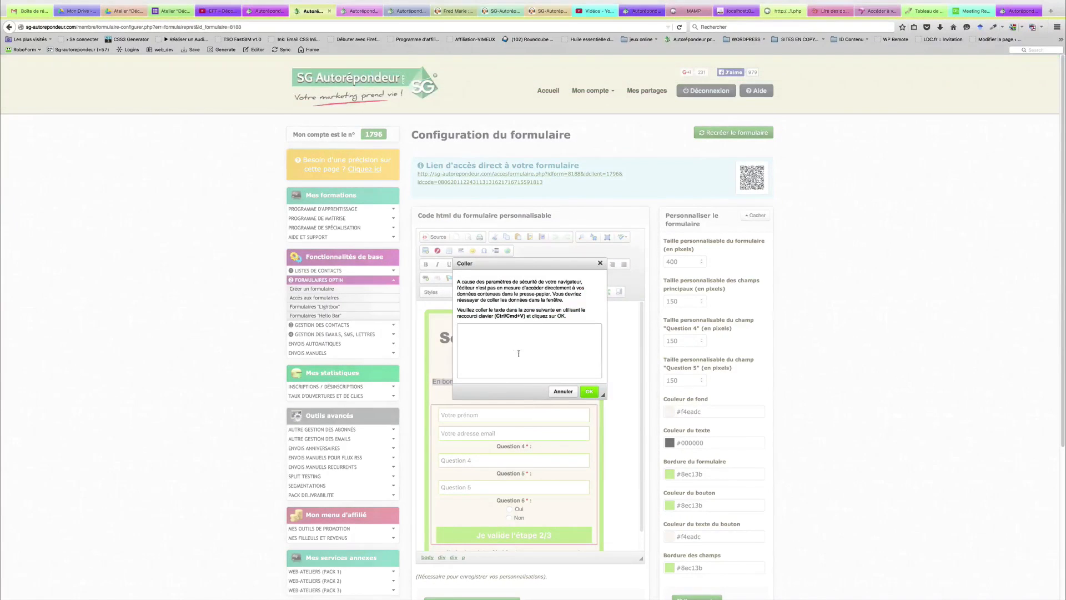
right_click(518, 353)
click(524, 378)
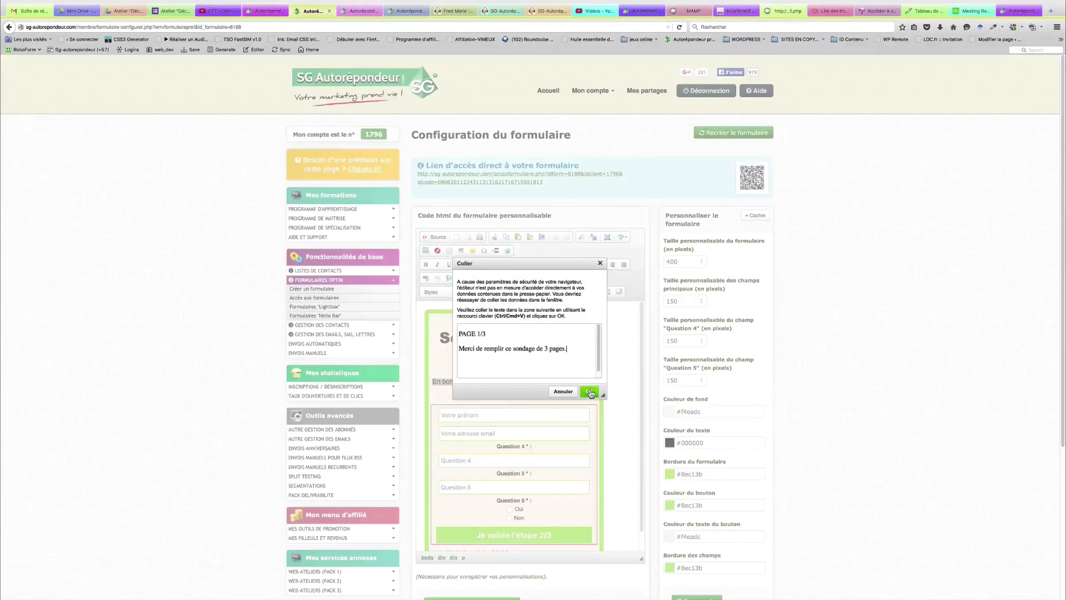
click(589, 393)
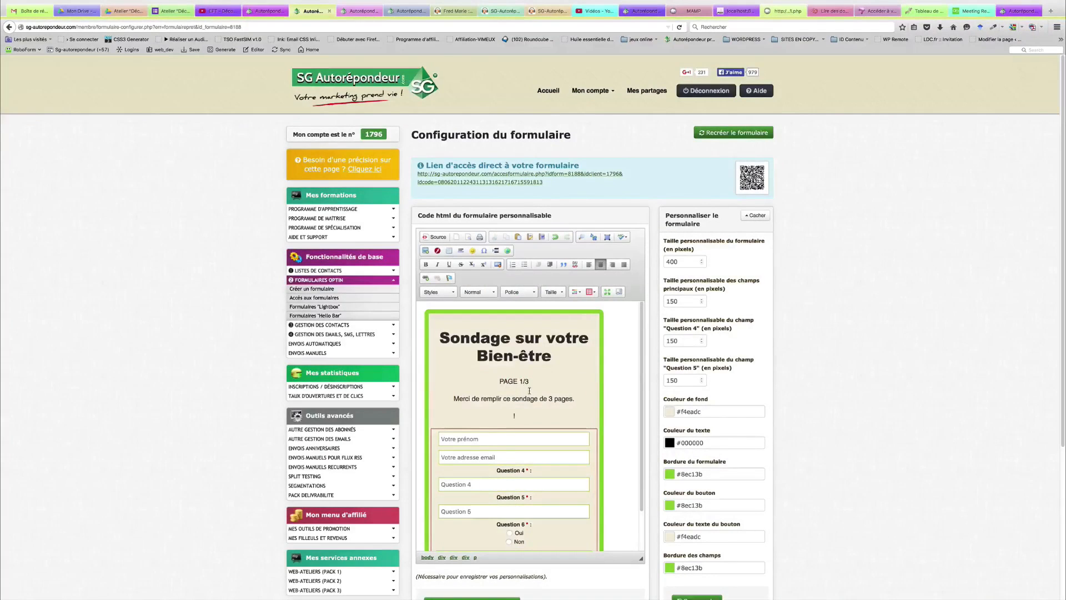
key(Delete)
key(Delete)
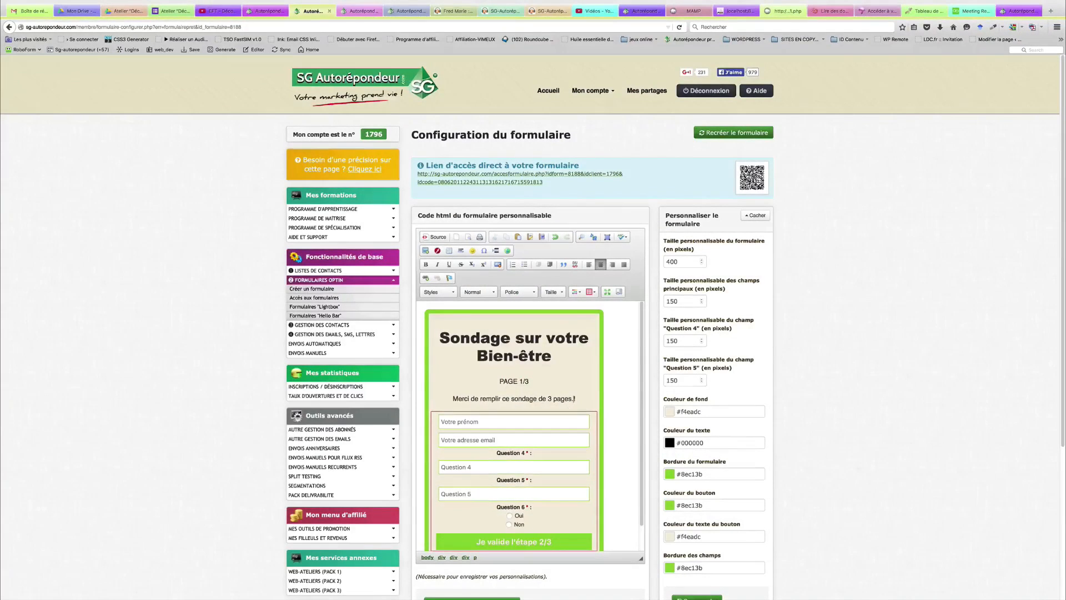
Change the page line in the page 2 form to "PAGE 2/3" and save the modifications.
double_click(521, 381)
text(2)
scroll(588, 405, down, 2)
scroll(658, 431, down, 3)
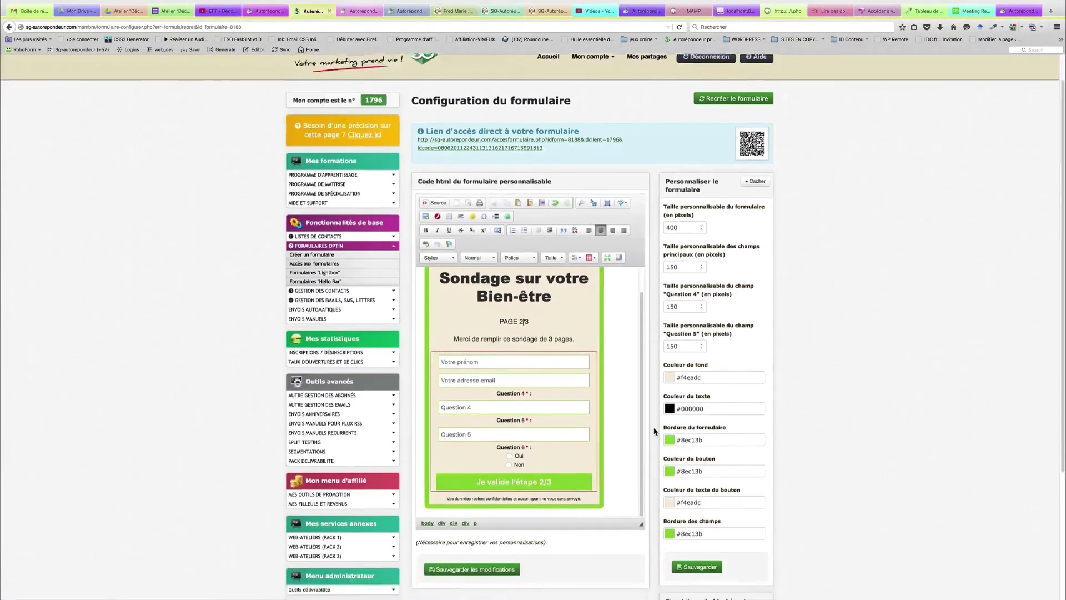
click(475, 532)
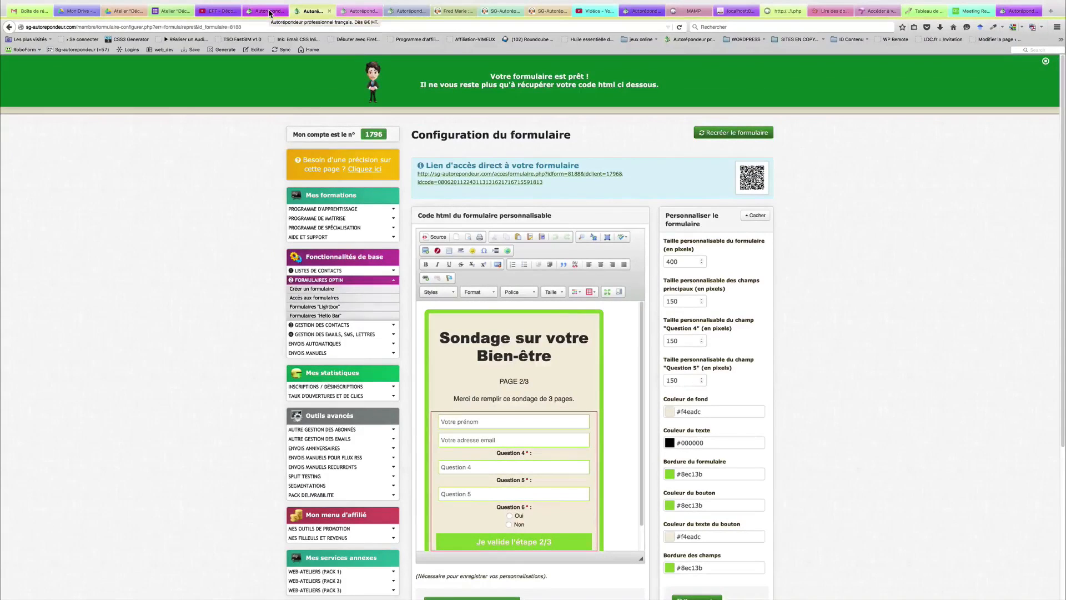
Open the list of forms in a separate window and check the two survey forms and their assigned list.
right_click(318, 301)
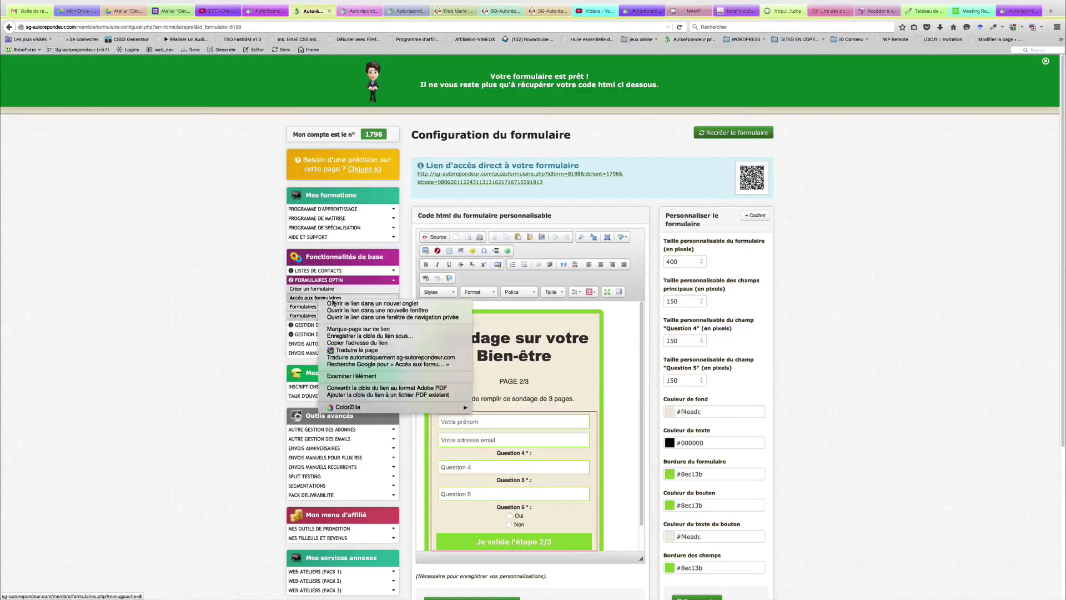
key(Escape)
shift+click(342, 308)
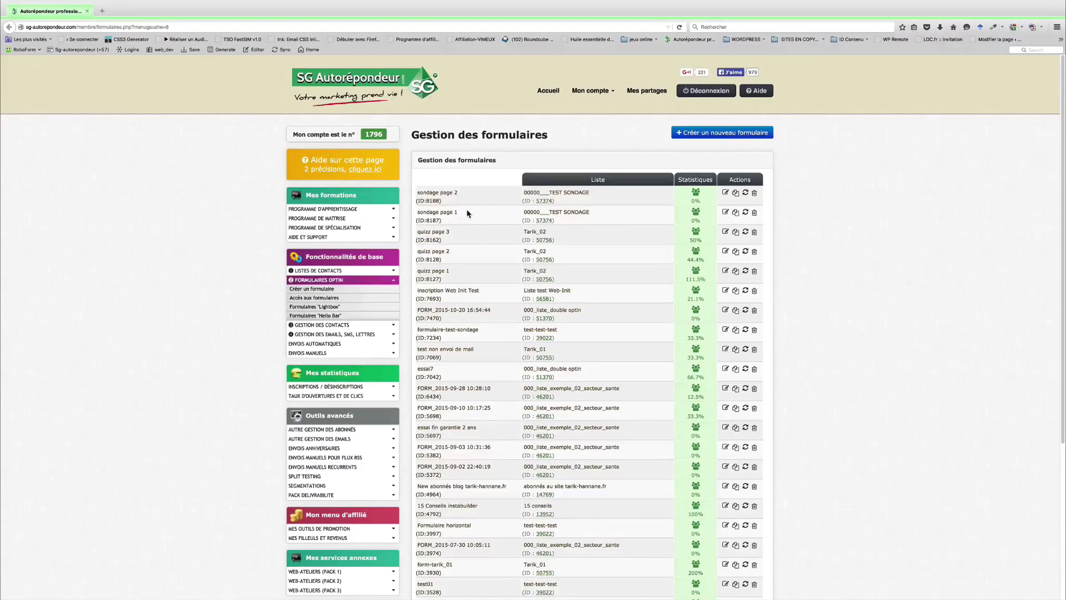
drag(467, 213, 417, 192)
drag(591, 214, 523, 214)
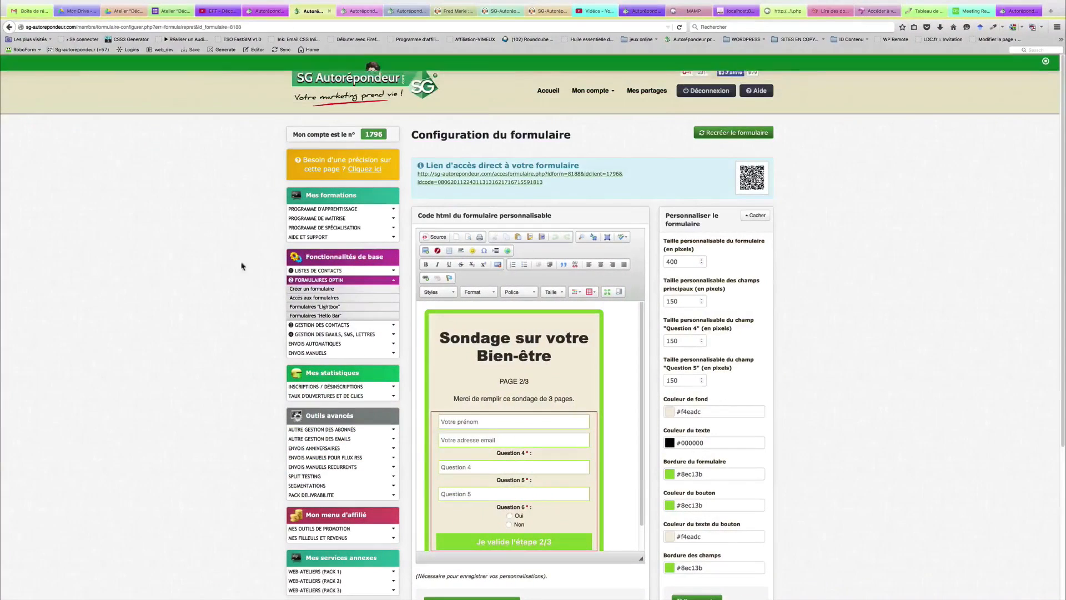
Review the wording of the page 1 form in its configuration tab and return to the page 2 form.
click(265, 12)
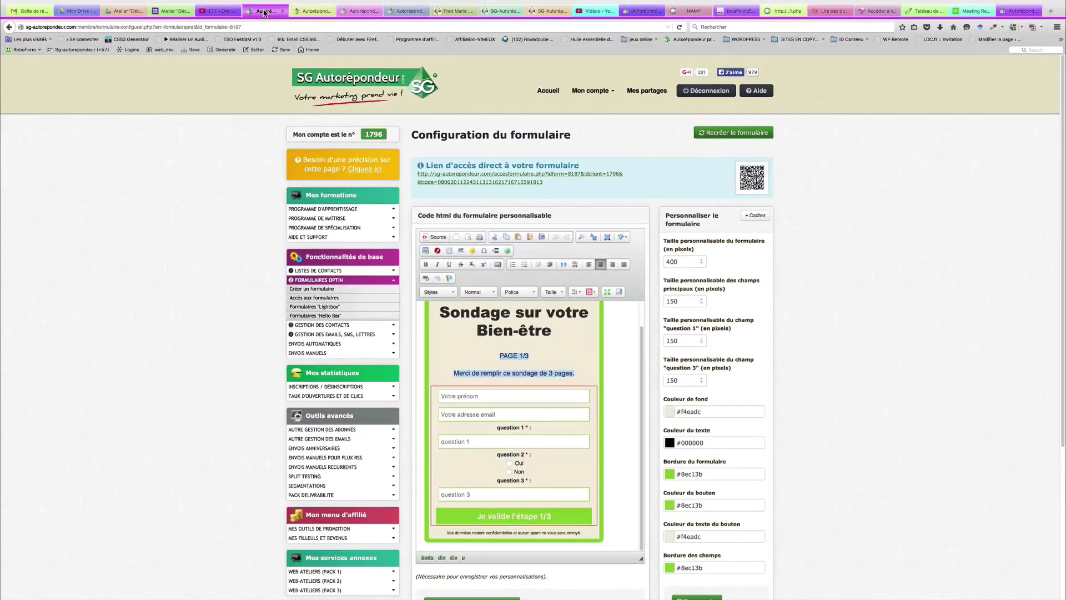
click(462, 331)
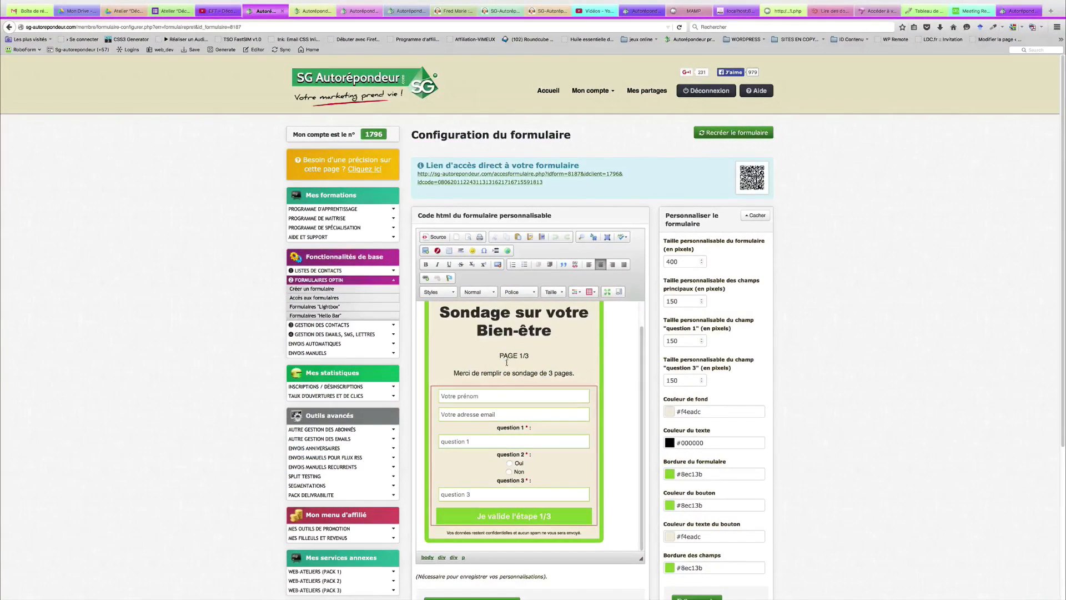
click(314, 10)
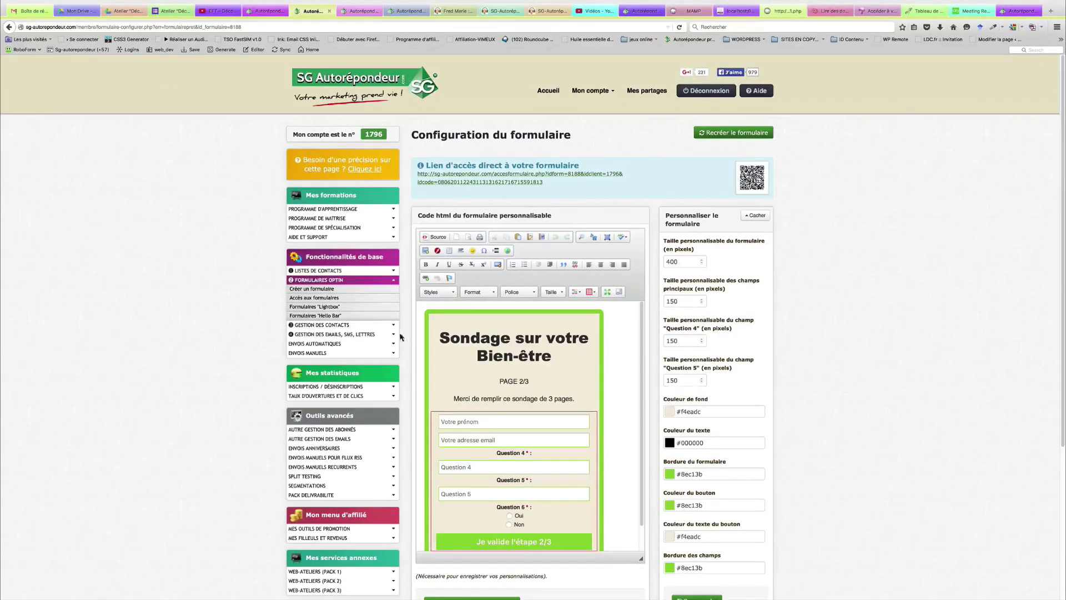
Open the form creation page in a new tab.
scroll(330, 288, down, 1)
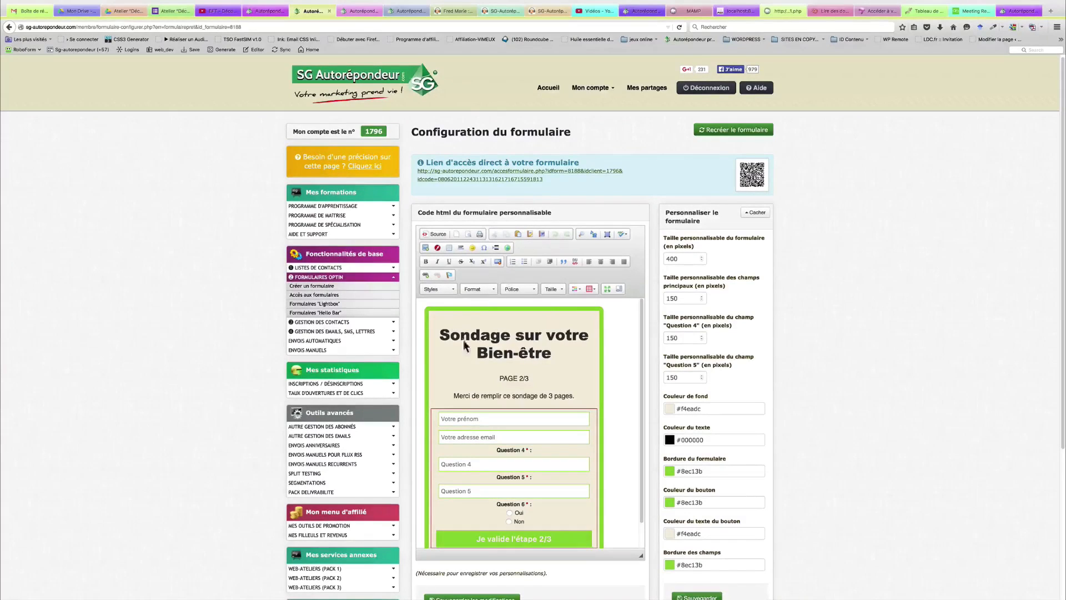
right_click(314, 288)
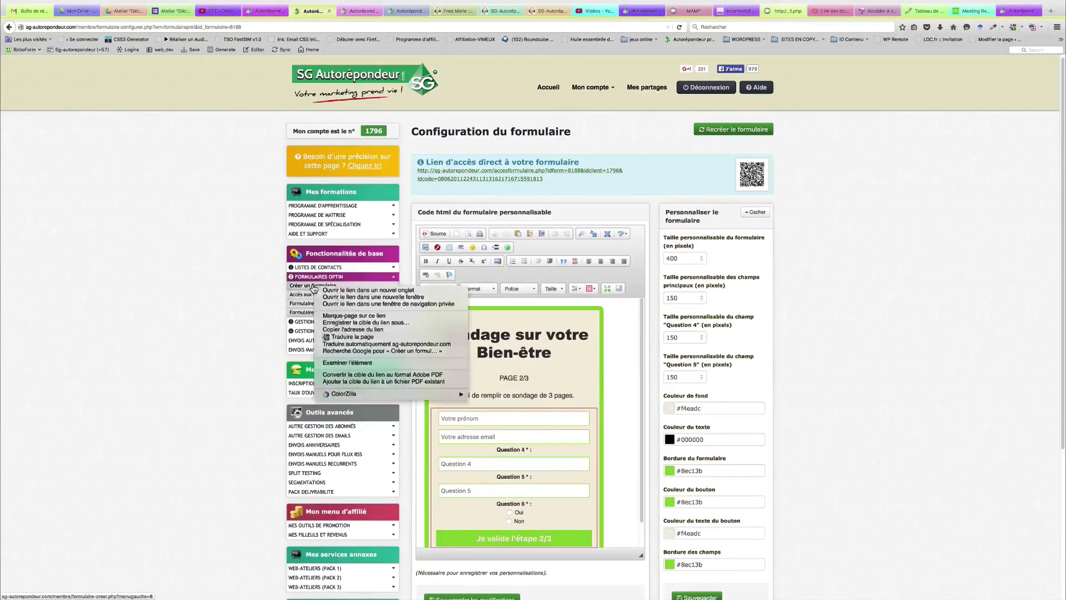
click(359, 290)
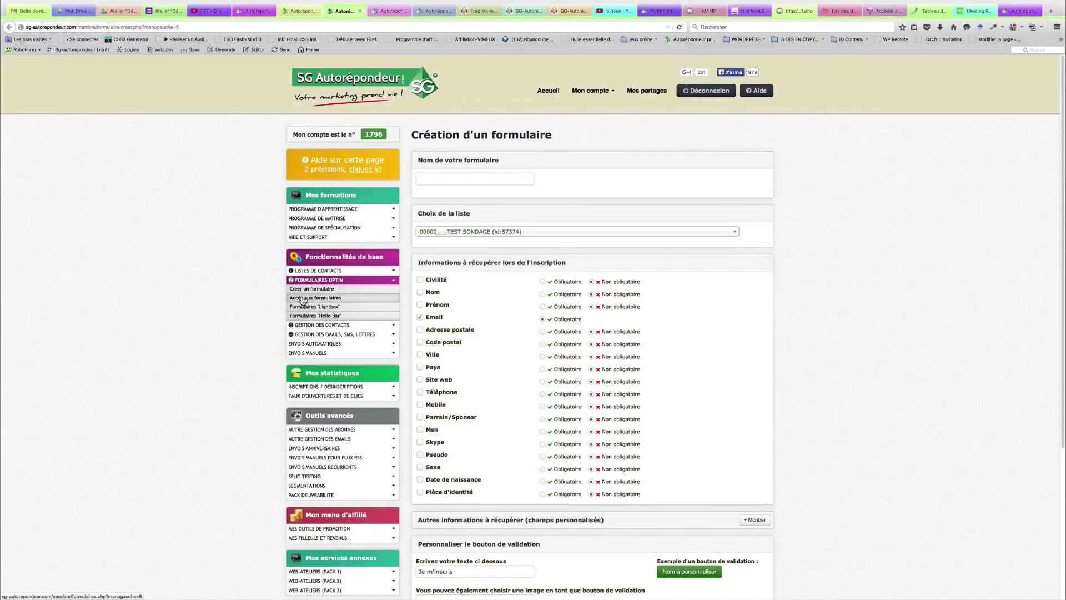
Check how the page 2 survey form is named in the list of forms, opened in a separate window.
right_click(303, 299)
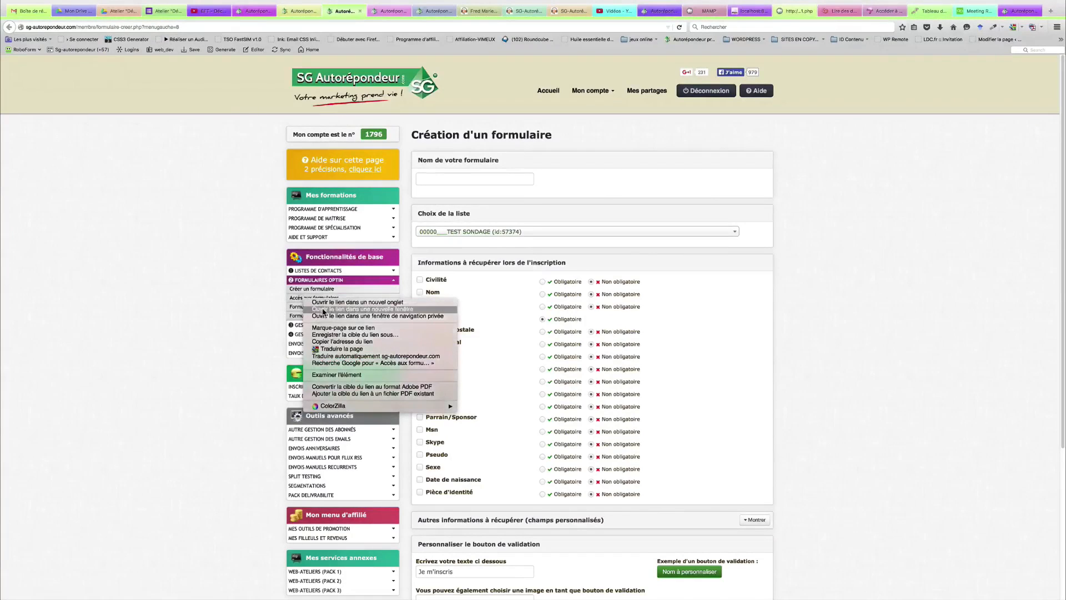
key(Escape)
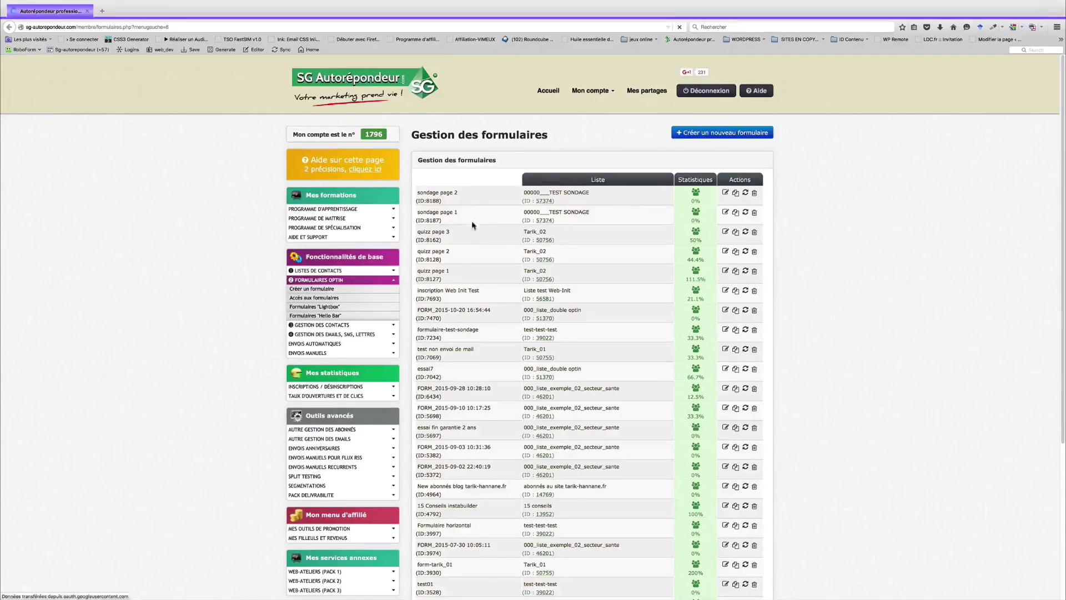
drag(459, 190, 418, 191)
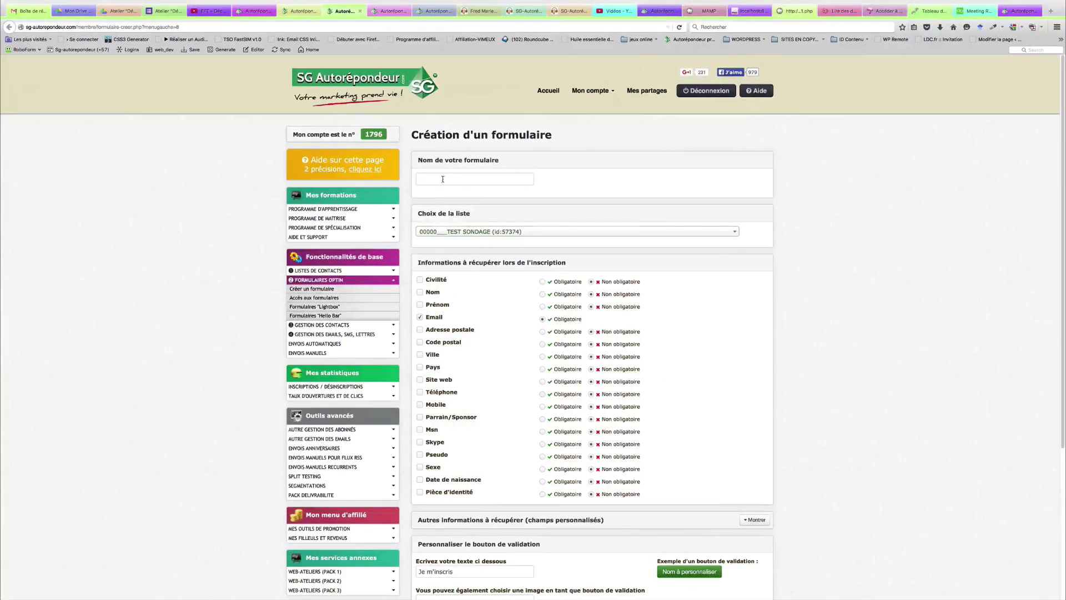
Name the new form "sondage page 3" and include the Prénom field as mandatory.
click(442, 178)
text(sondage)
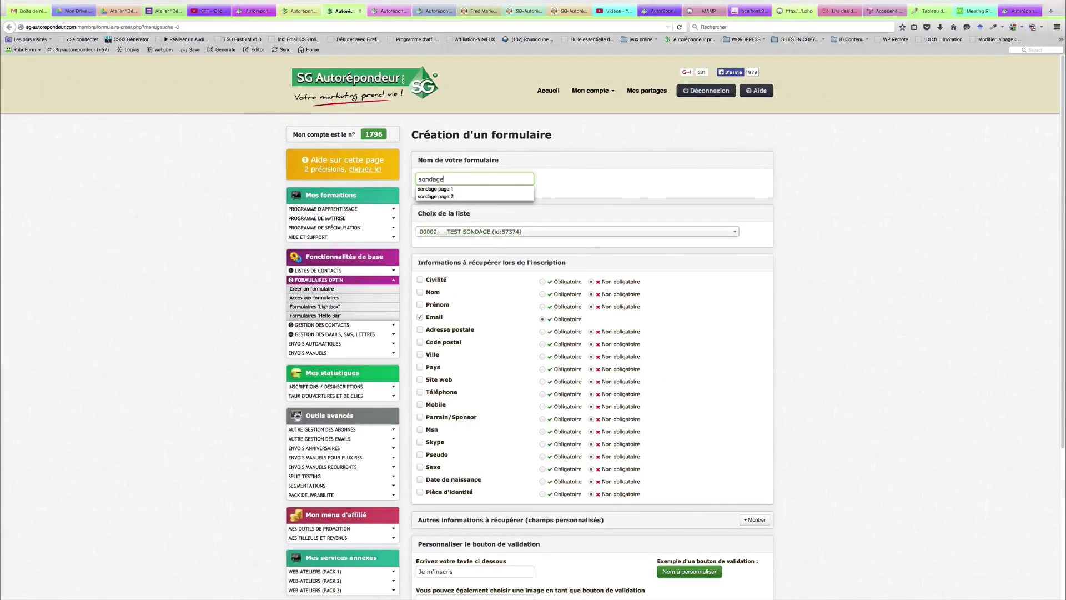
click(448, 195)
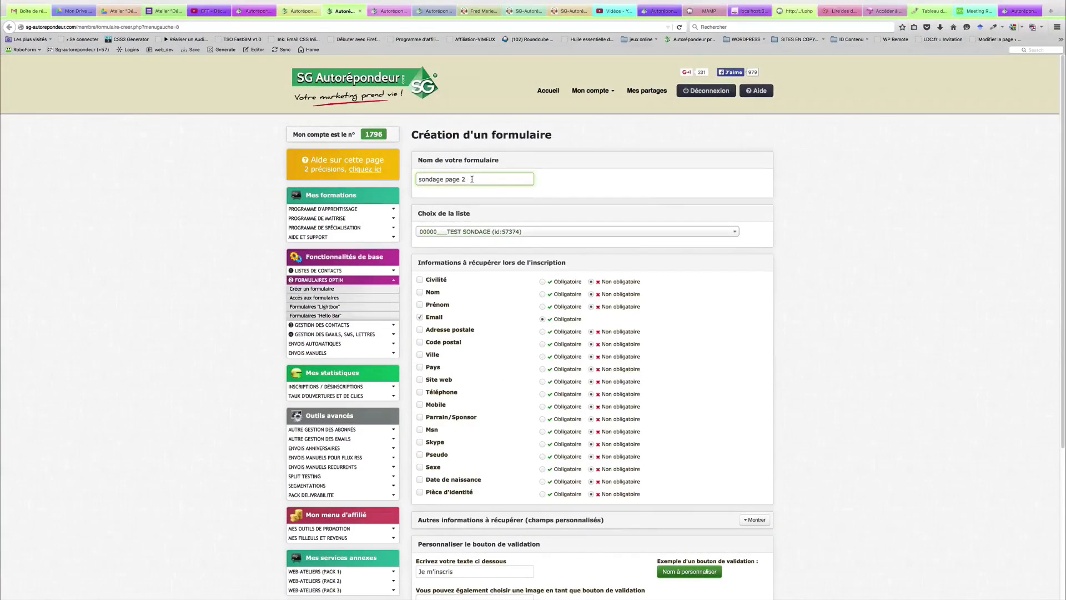
key(BackSpace)
text(3)
click(500, 234)
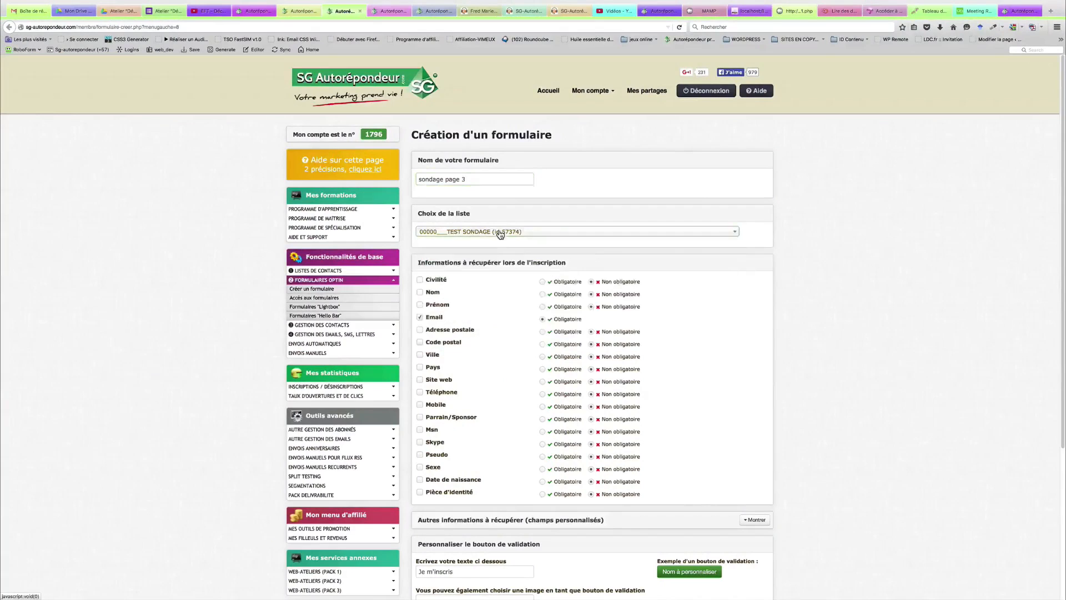
click(420, 305)
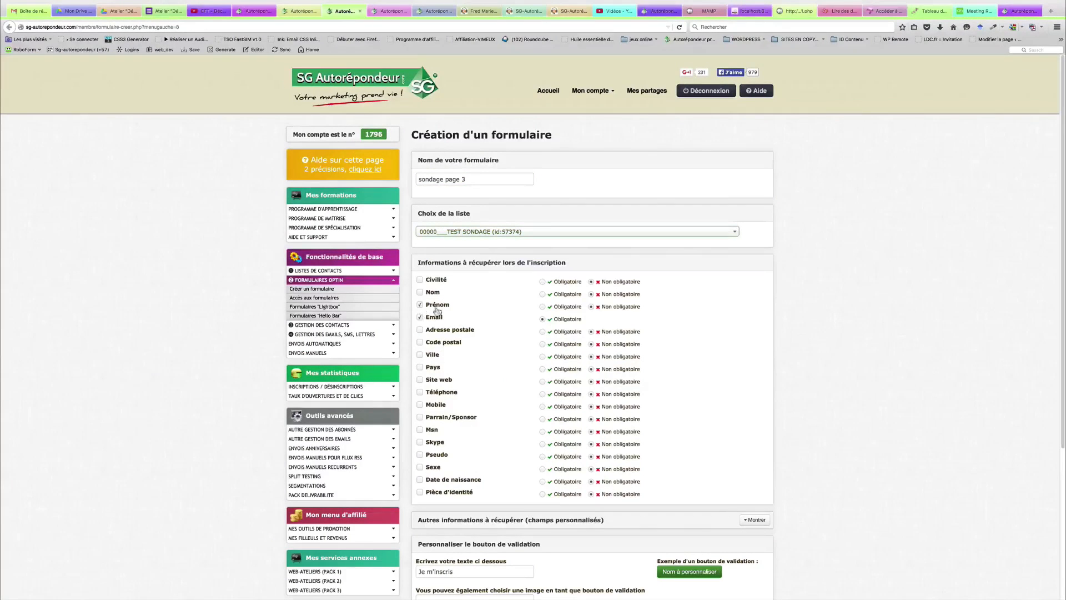
click(542, 307)
Show the custom fields and select Champ personnalisé n°1 through n°9.
scroll(533, 355, down, 5)
scroll(531, 356, down, 2)
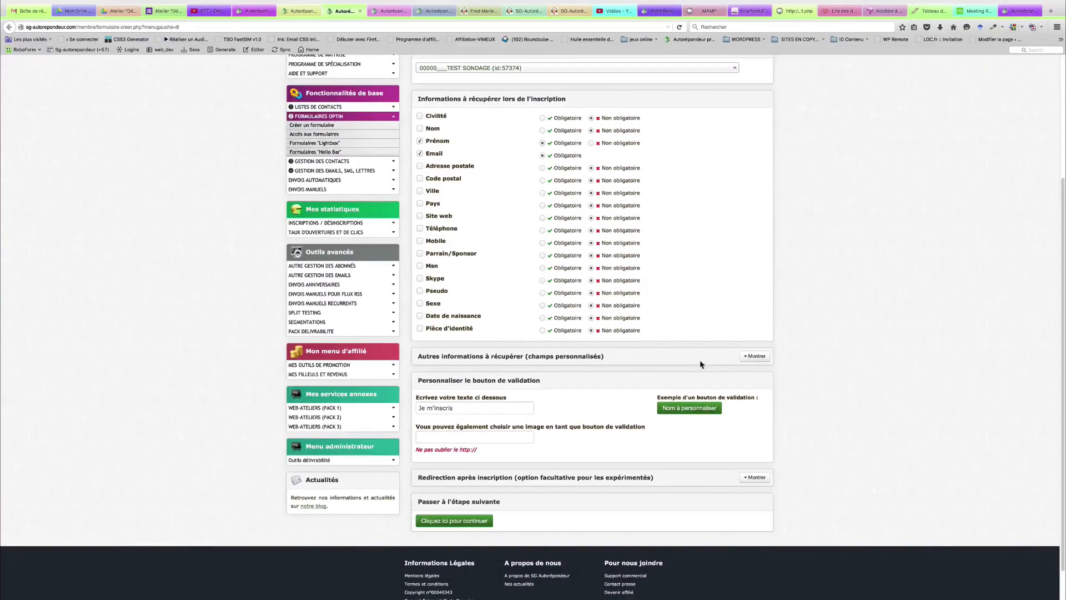
click(746, 358)
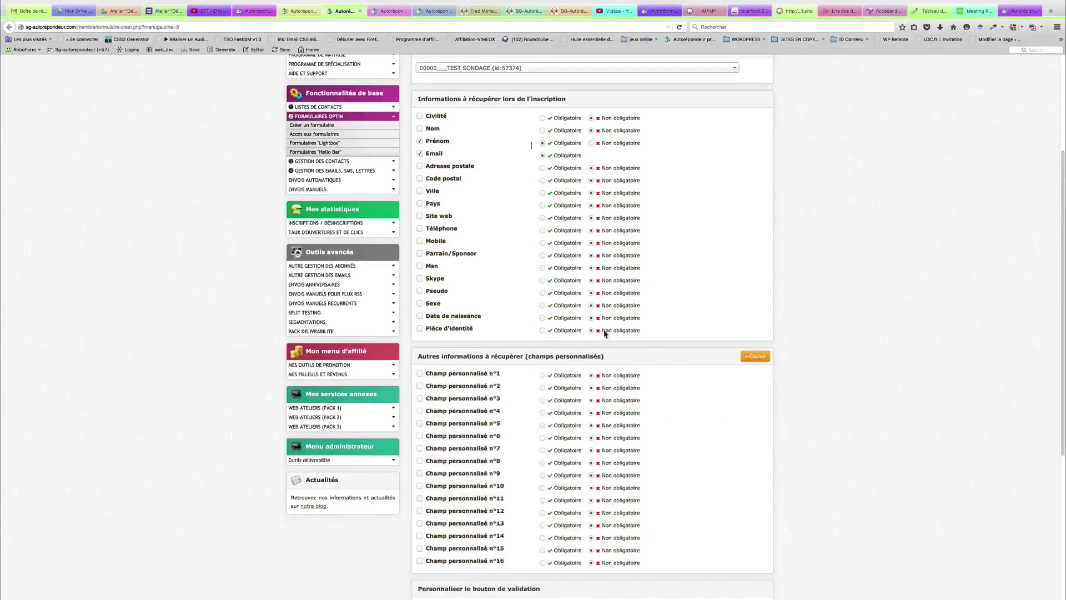
click(420, 374)
click(421, 387)
click(421, 400)
click(420, 374)
click(420, 375)
click(420, 412)
click(421, 424)
click(421, 449)
click(421, 463)
click(420, 475)
Deselect Champ personnalisé n°1 through n°6 so only fields 7, 8 and 9 stay selected.
click(420, 437)
click(420, 425)
click(420, 412)
click(421, 399)
click(420, 387)
click(420, 375)
Make Champ personnalisé n°7, n°8 and n°9 mandatory.
click(542, 451)
click(542, 462)
click(542, 476)
Check the wording of the page 2 form's validation button, then return to the new form's button text.
scroll(620, 488, down, 4)
scroll(616, 487, down, 2)
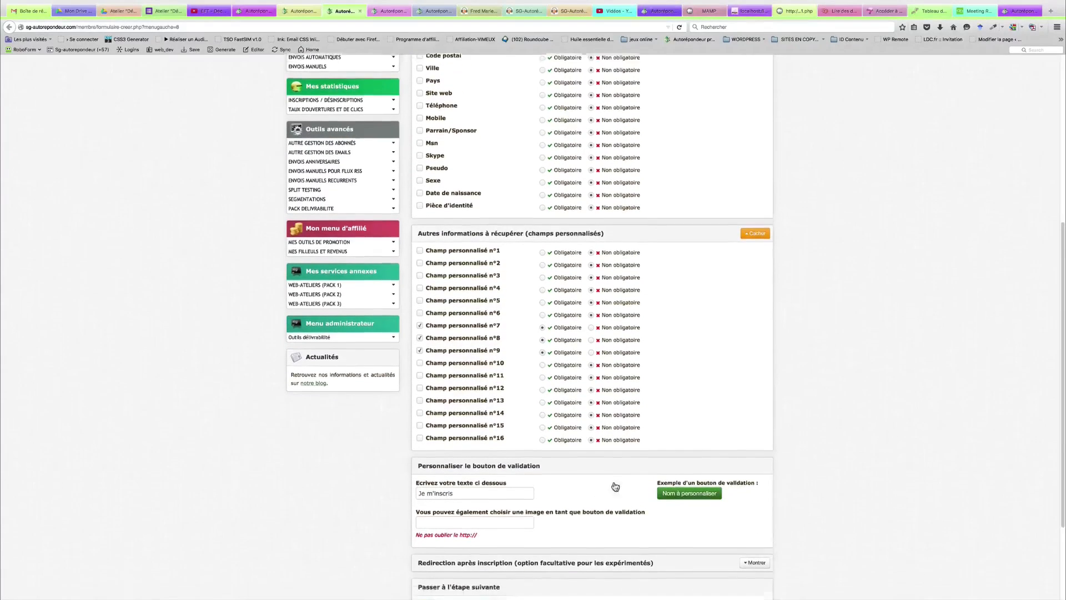
click(456, 470)
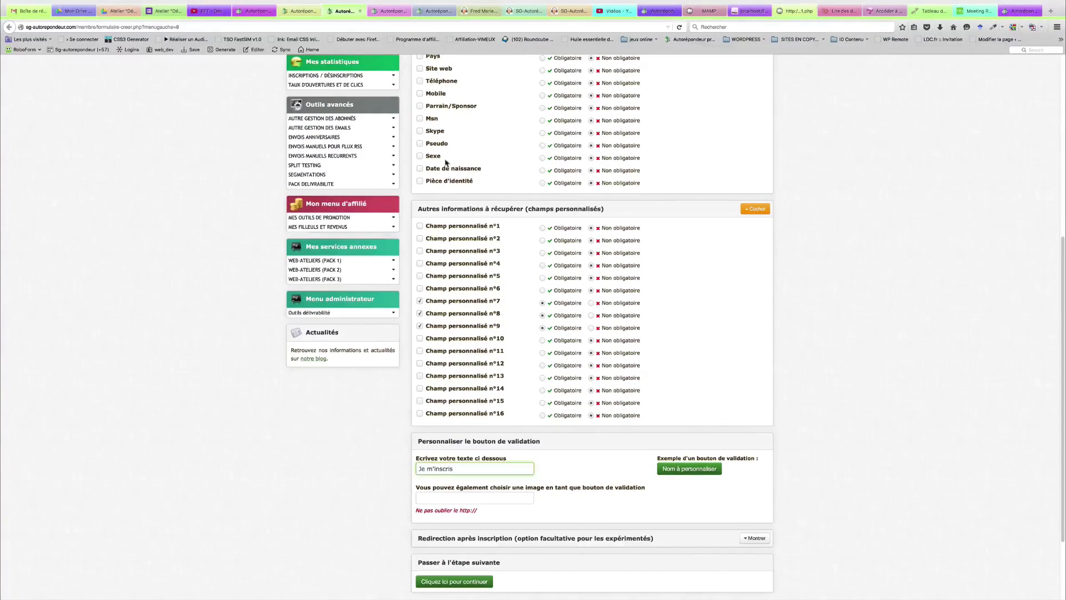
click(297, 12)
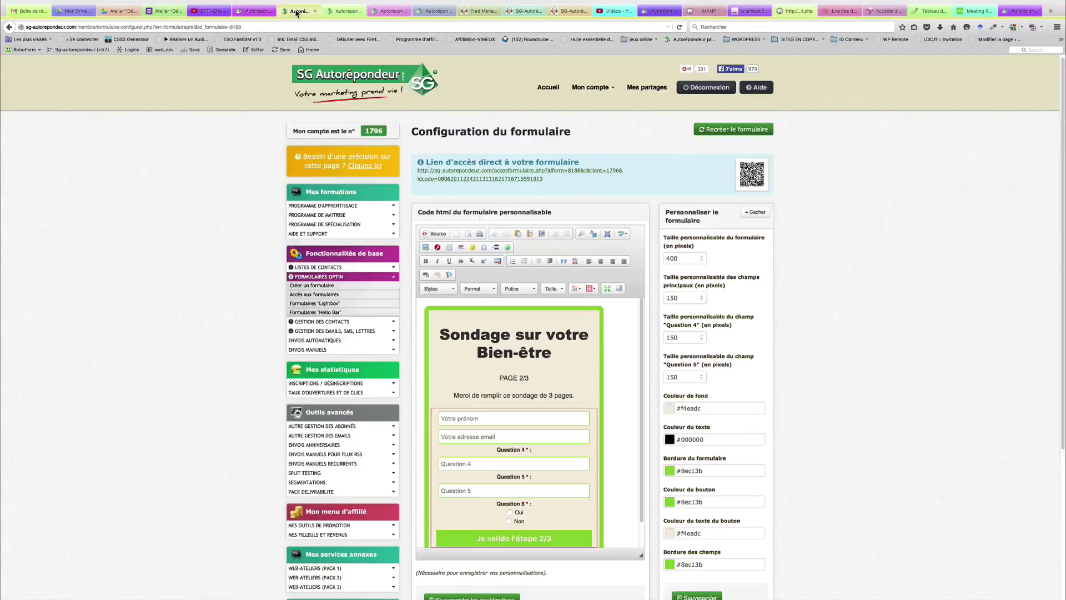
scroll(525, 397, down, 1)
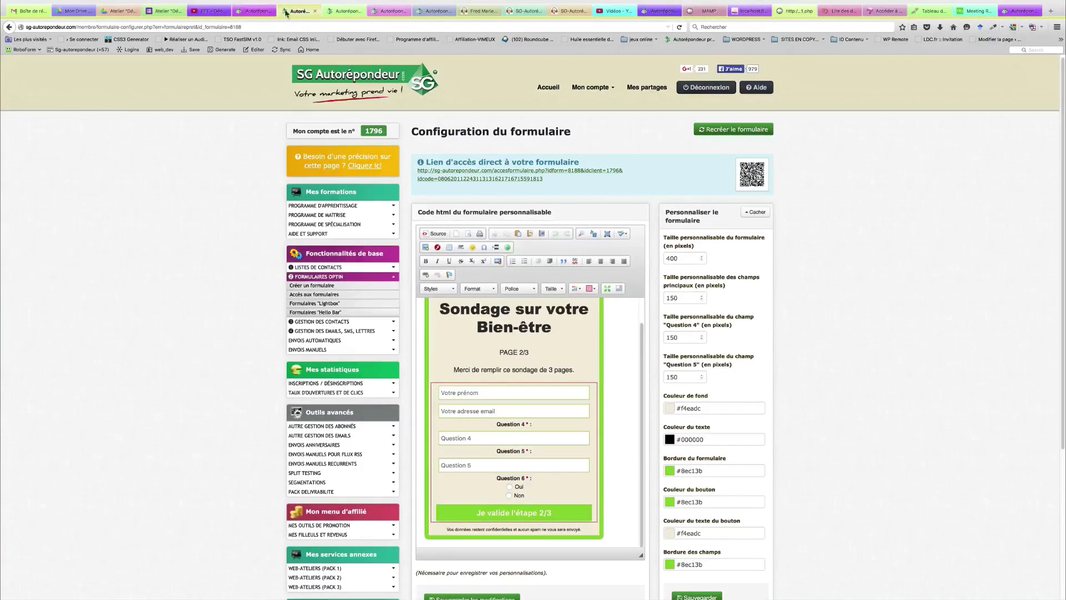
click(343, 12)
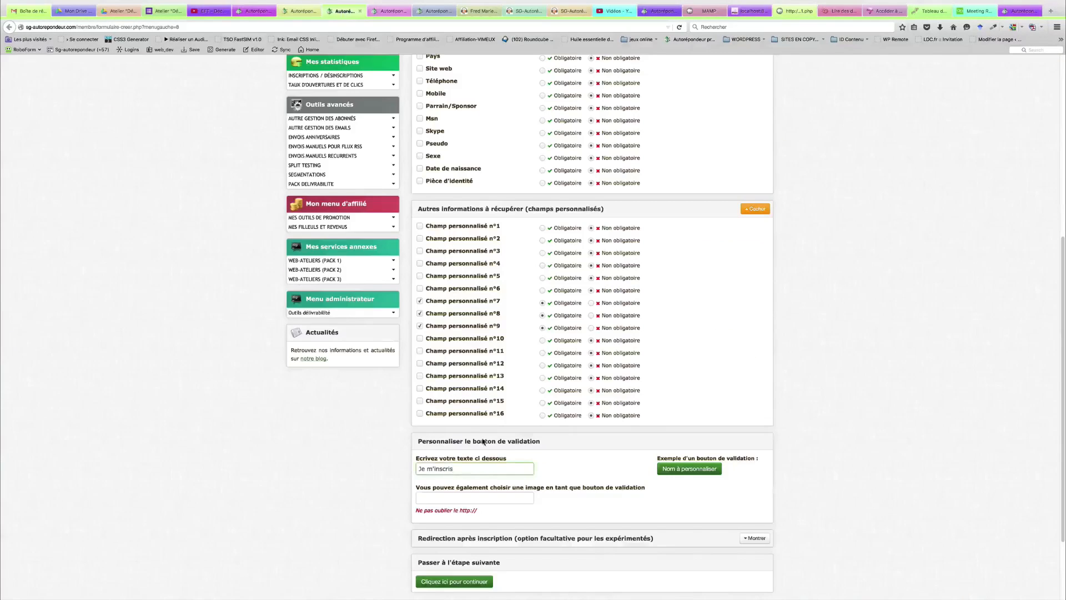
Set the validation button text to "Je valide la dernière étape (3/3)" and continue to the custom field details.
drag(465, 470, 392, 465)
text(Je valide l)
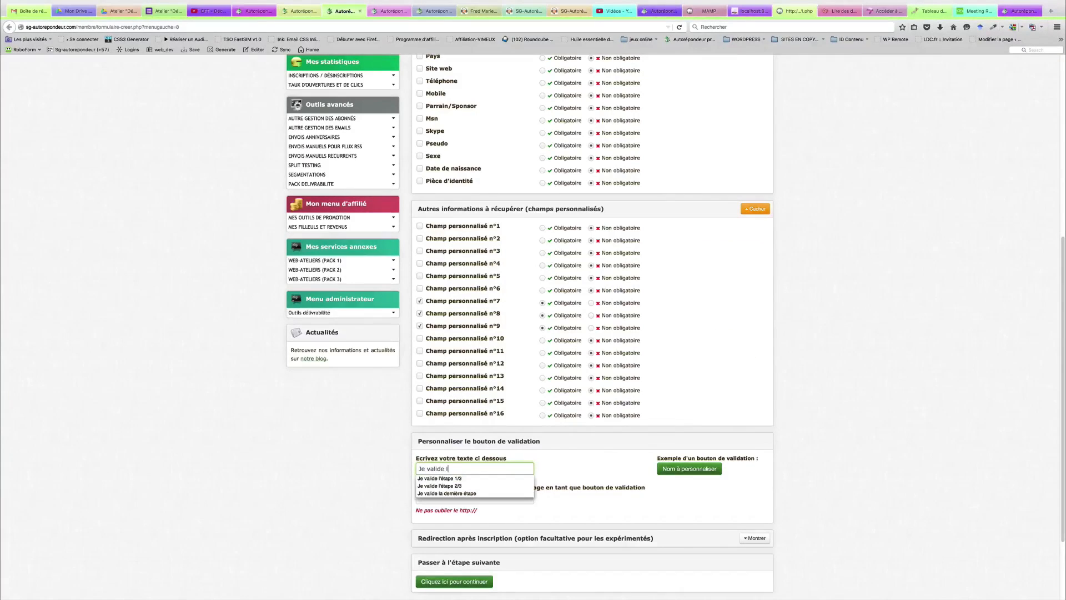
text(a dernière é)
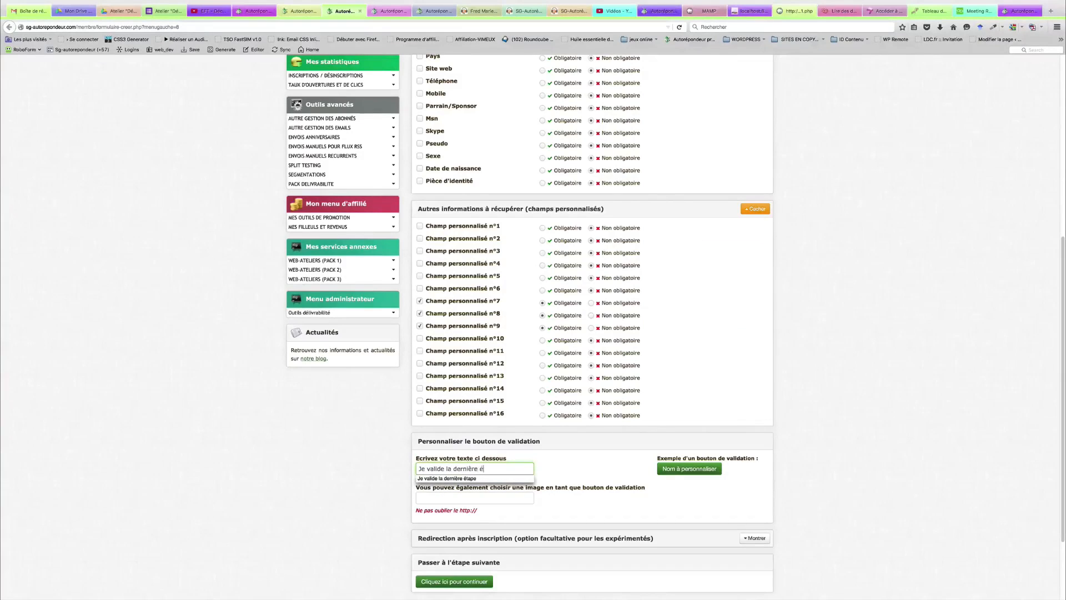
text(tape (3/3)
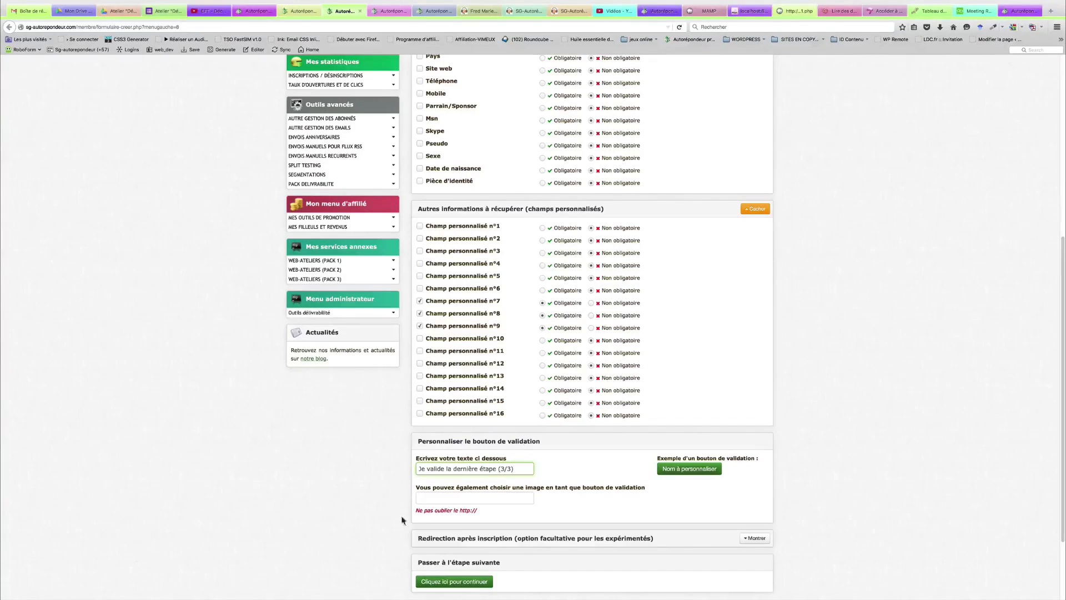
click(463, 582)
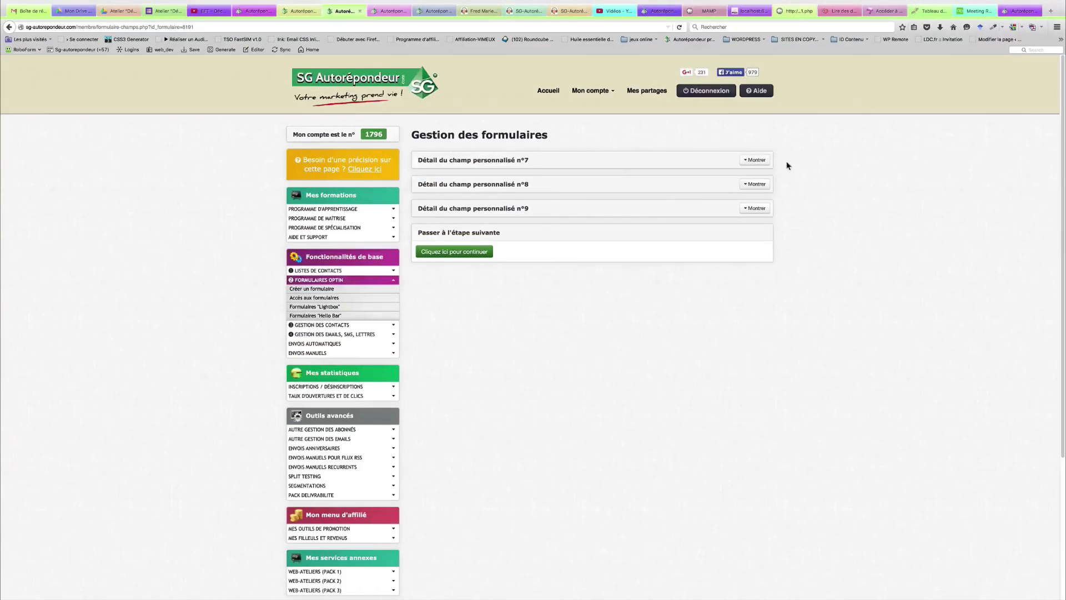
Name custom field n°7 "Question 7", keeping it as a short text field.
click(754, 160)
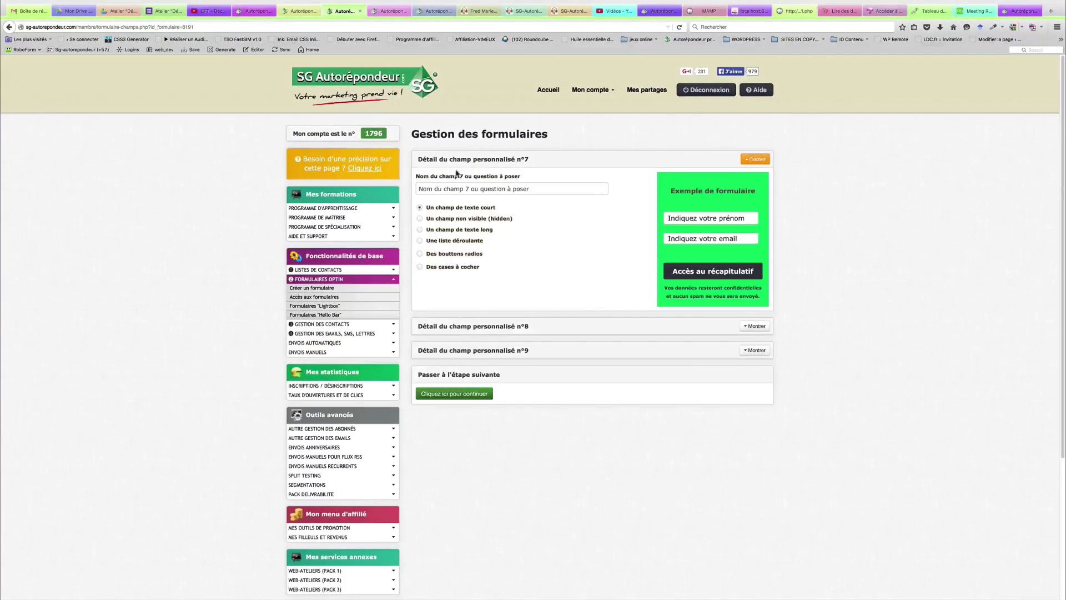
click(457, 189)
text(Question 7)
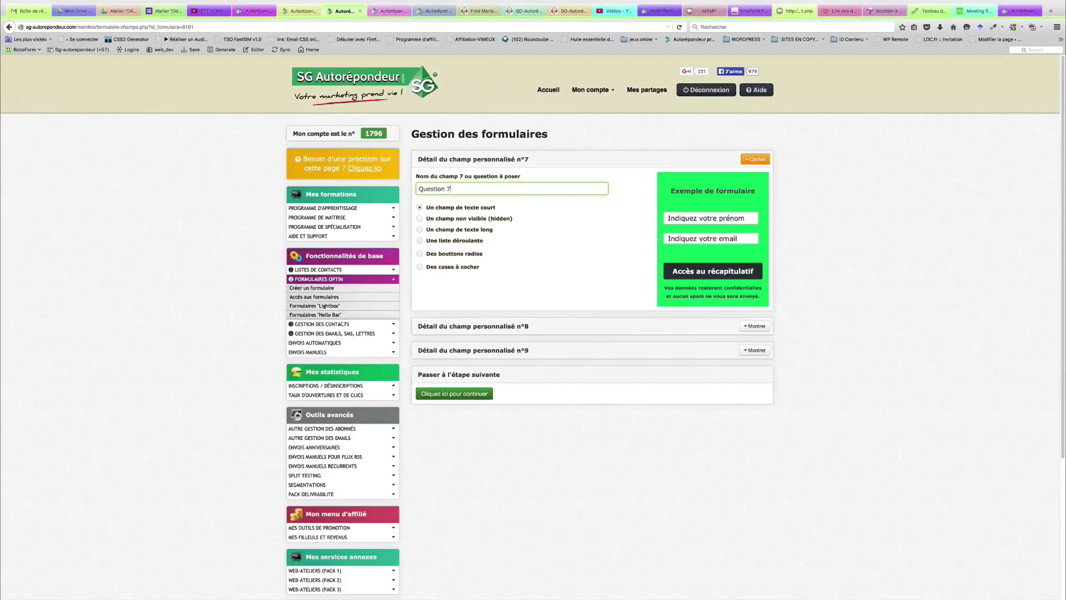
Expand the details of custom field n°8 and name it "Question 8".
click(754, 326)
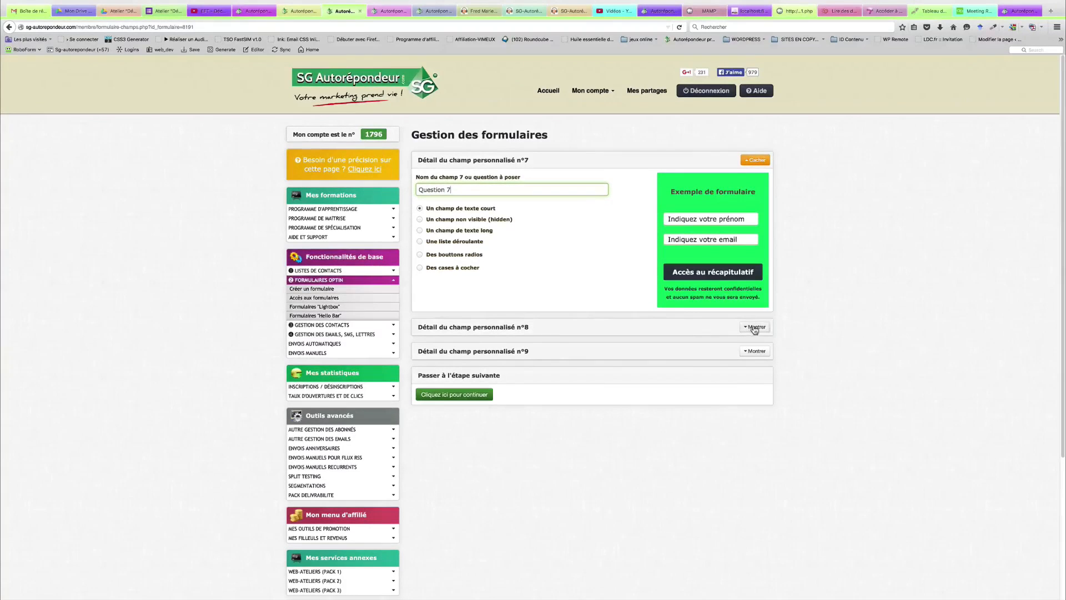
click(457, 358)
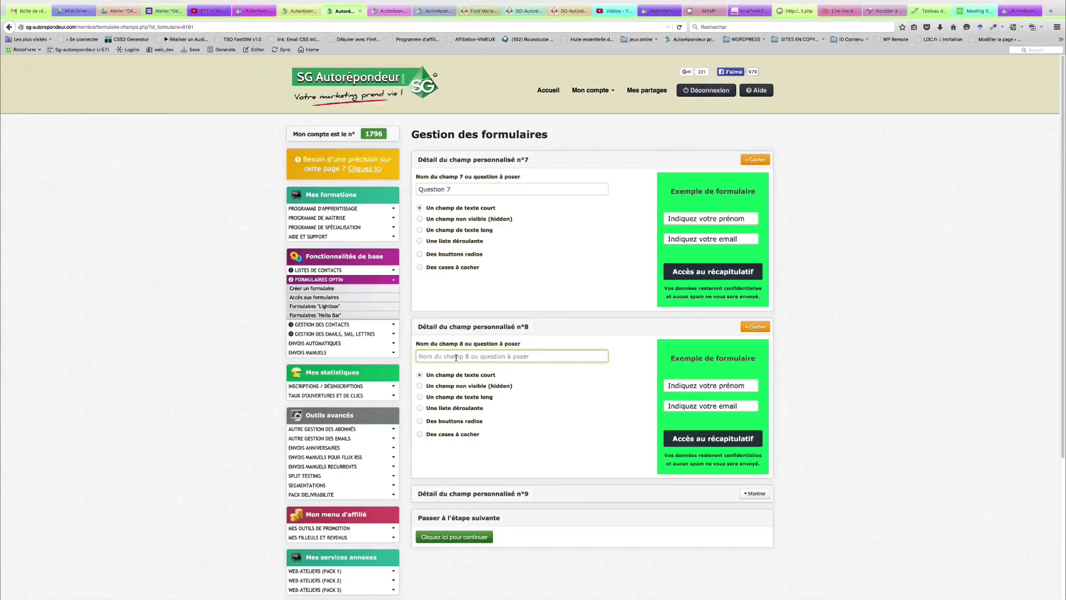
text(Que)
key(BackSpace)
key(BackSpace)
key(BackSpace)
text(Q)
Make Question 8 a radio button question with the answers "Oui" and "Non".
click(420, 422)
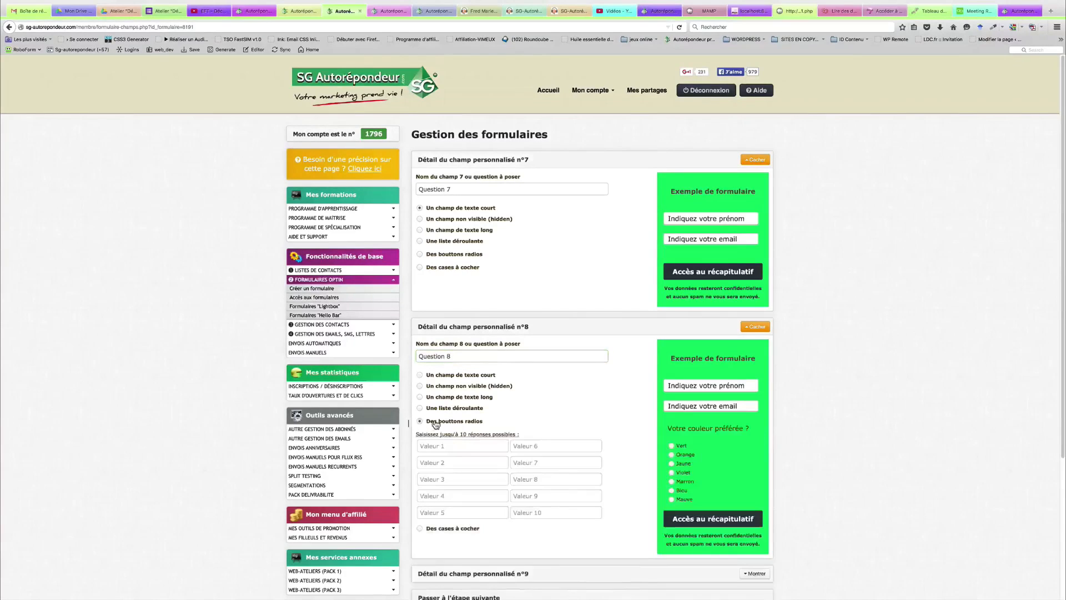
click(457, 446)
text(Oui)
key(Tab)
text(Non)
scroll(529, 440, down, 3)
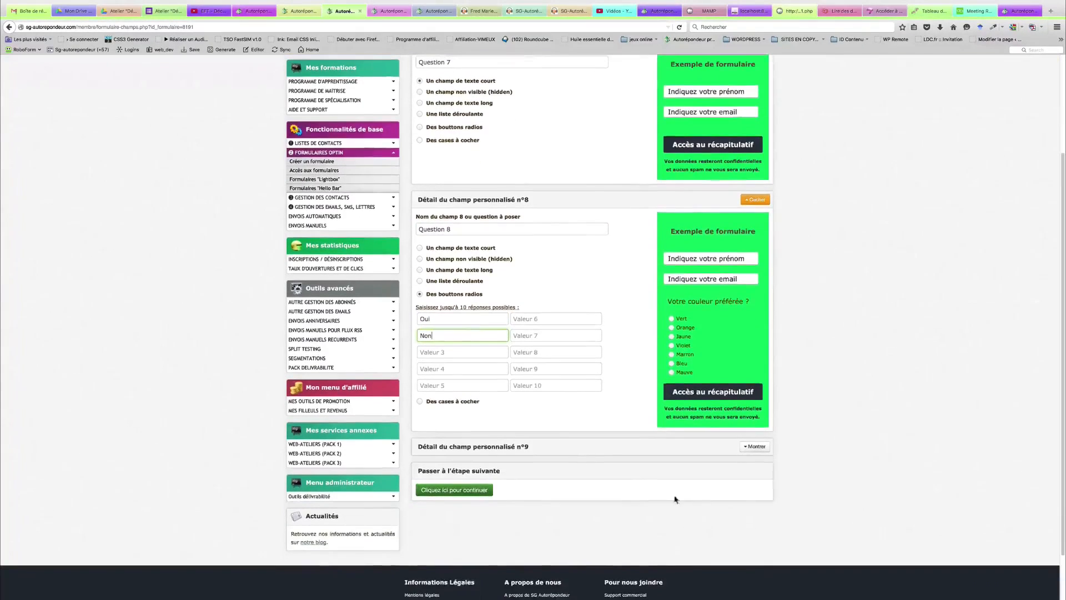
Expand the details of custom field n°9, name it "Question 9" and keep it as a short text field.
click(754, 446)
click(456, 476)
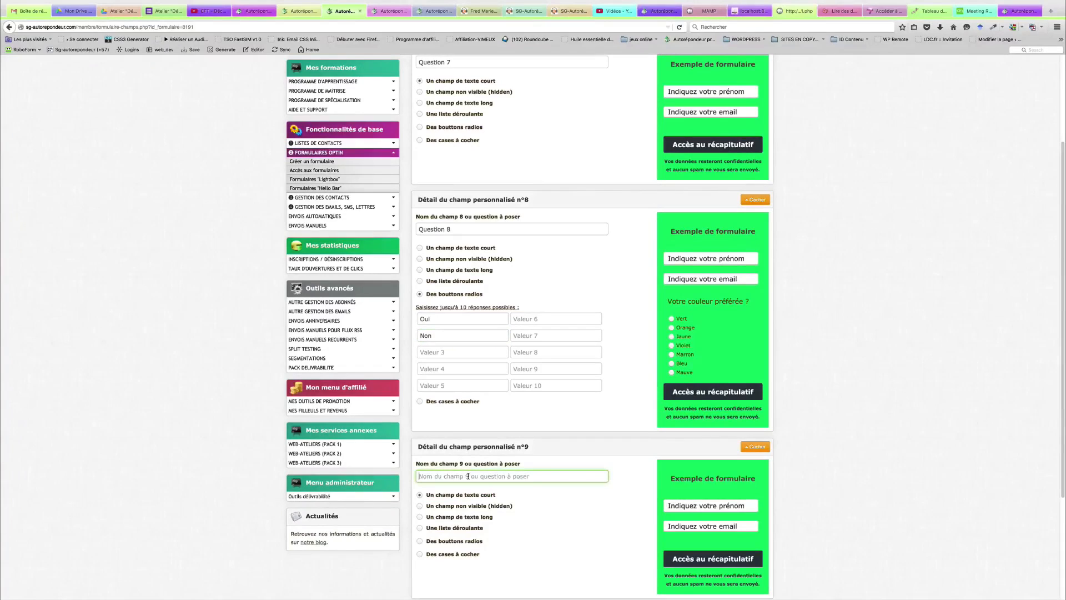
text(Question 9)
scroll(580, 497, down, 3)
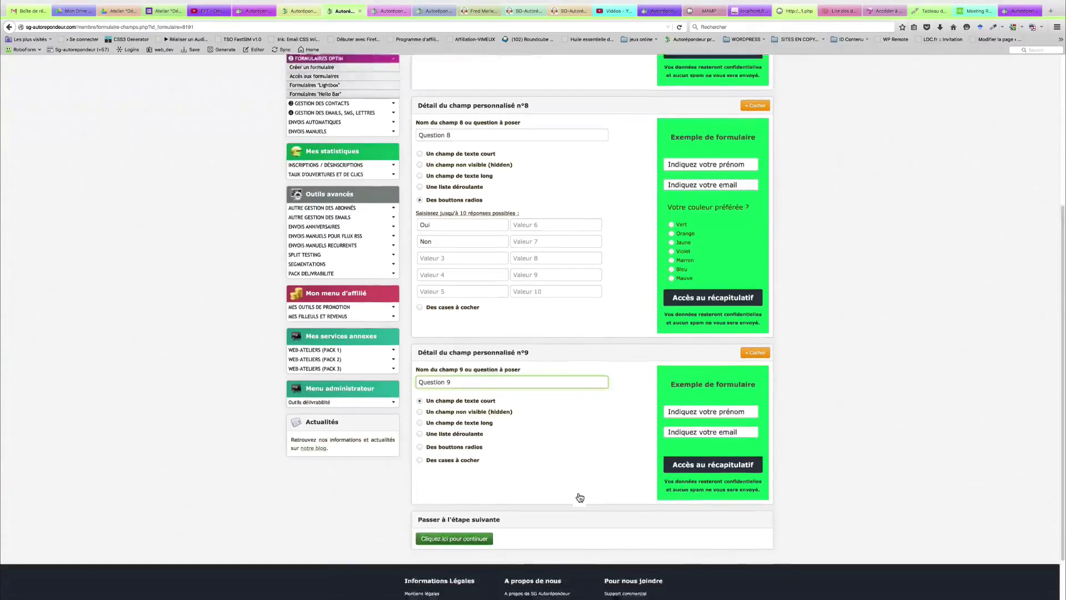
click(669, 371)
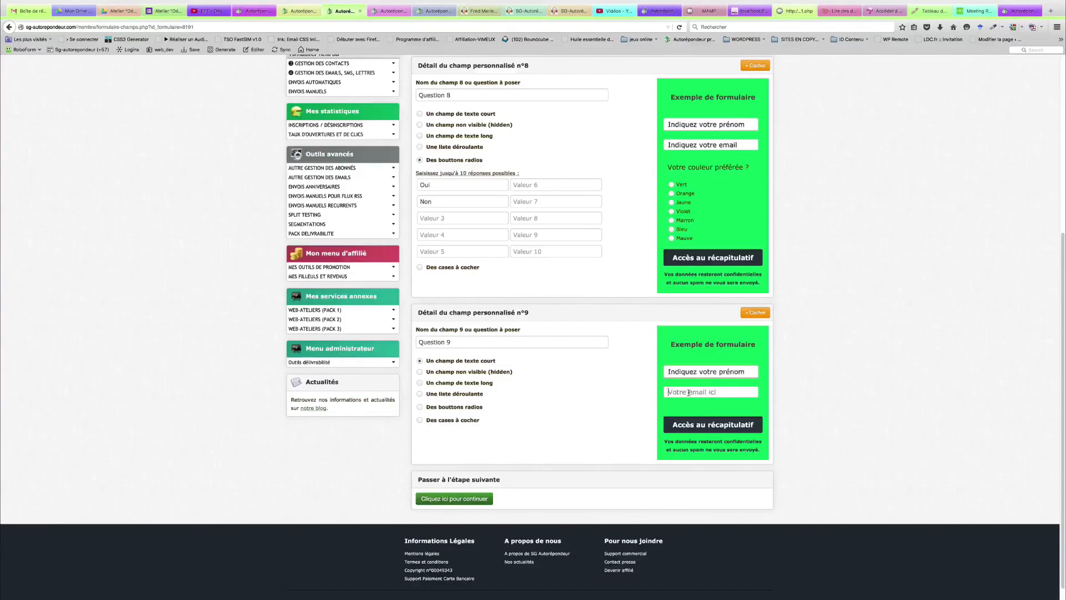
click(550, 377)
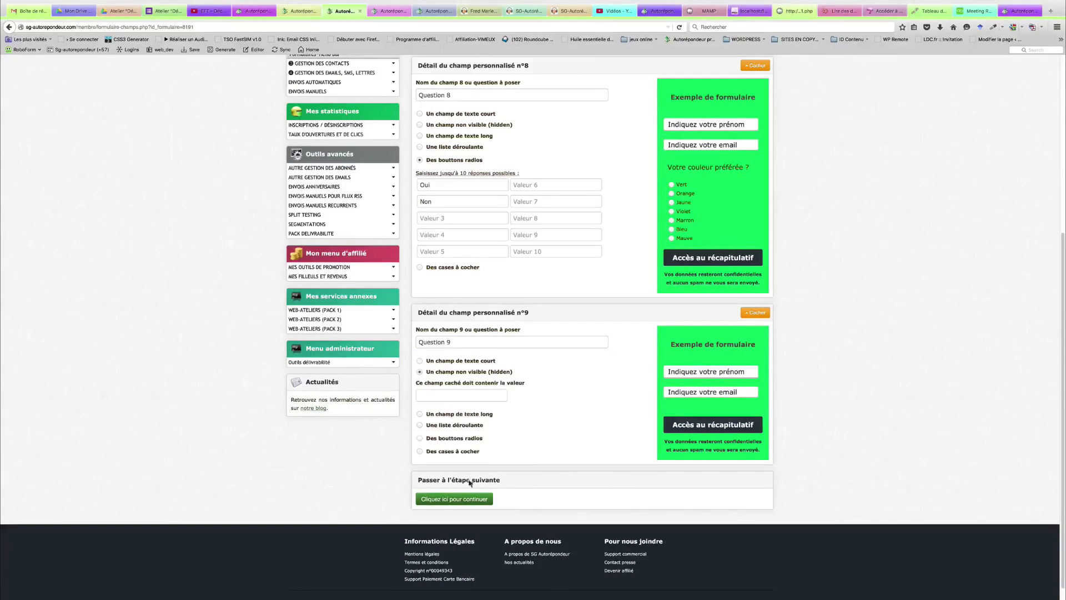
click(420, 361)
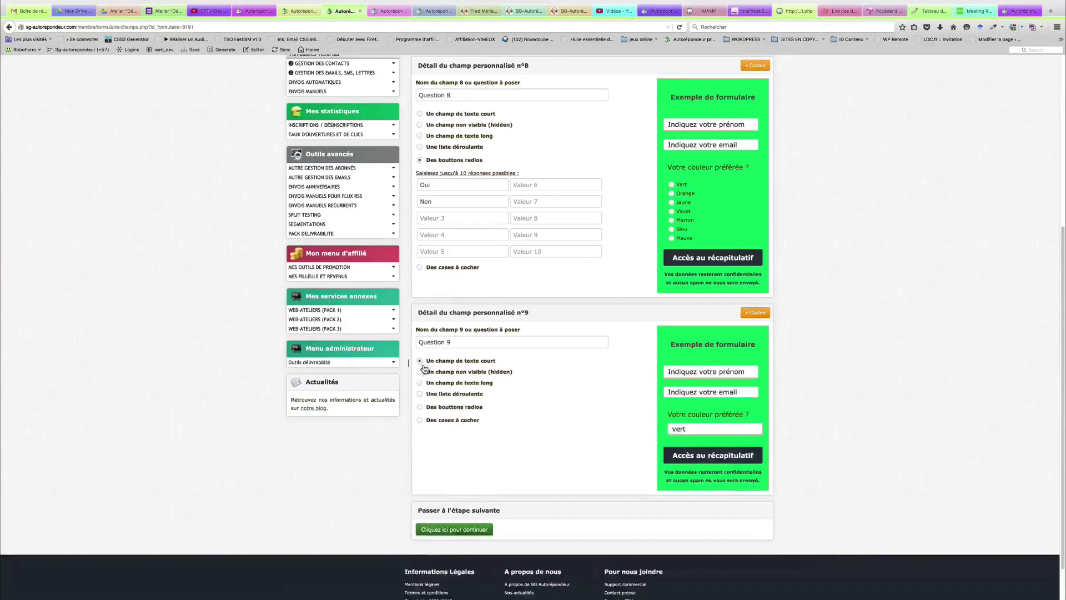
Continue to the form templates and choose the first green model of the "flat brio" series.
click(457, 530)
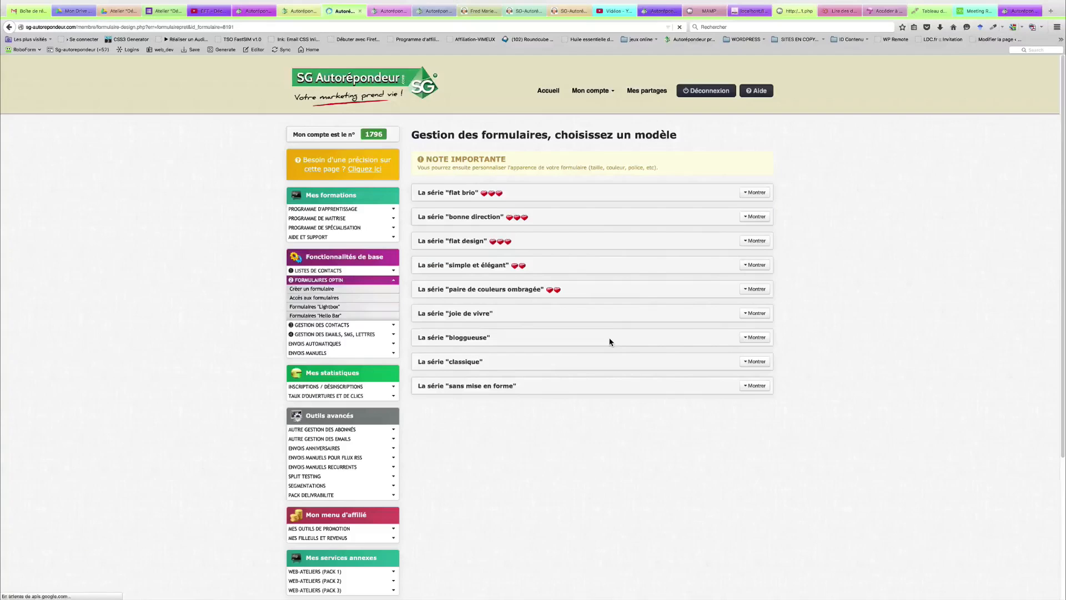
click(747, 193)
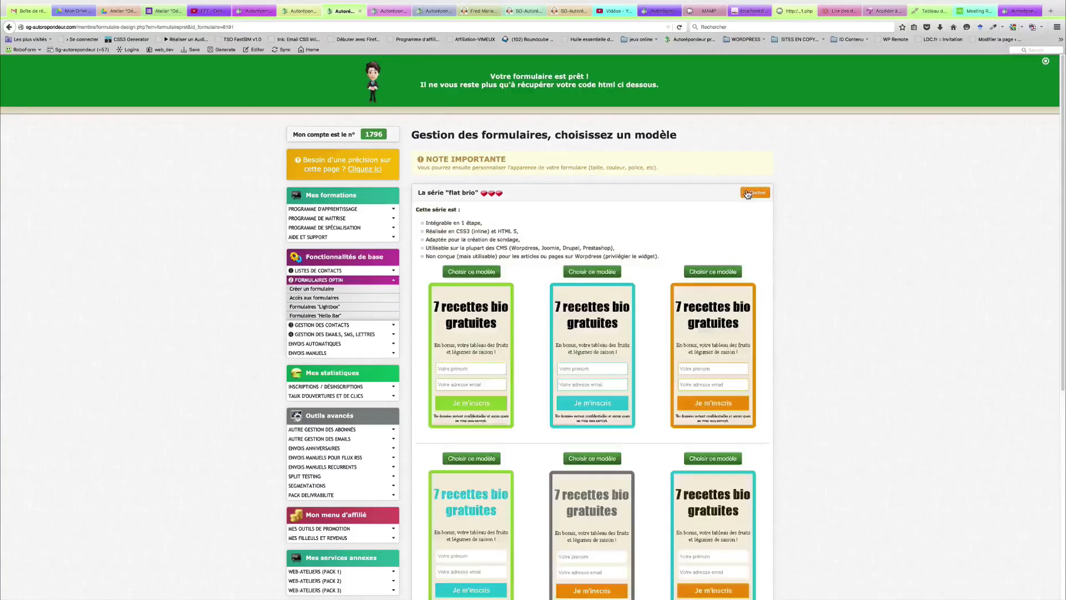
click(465, 272)
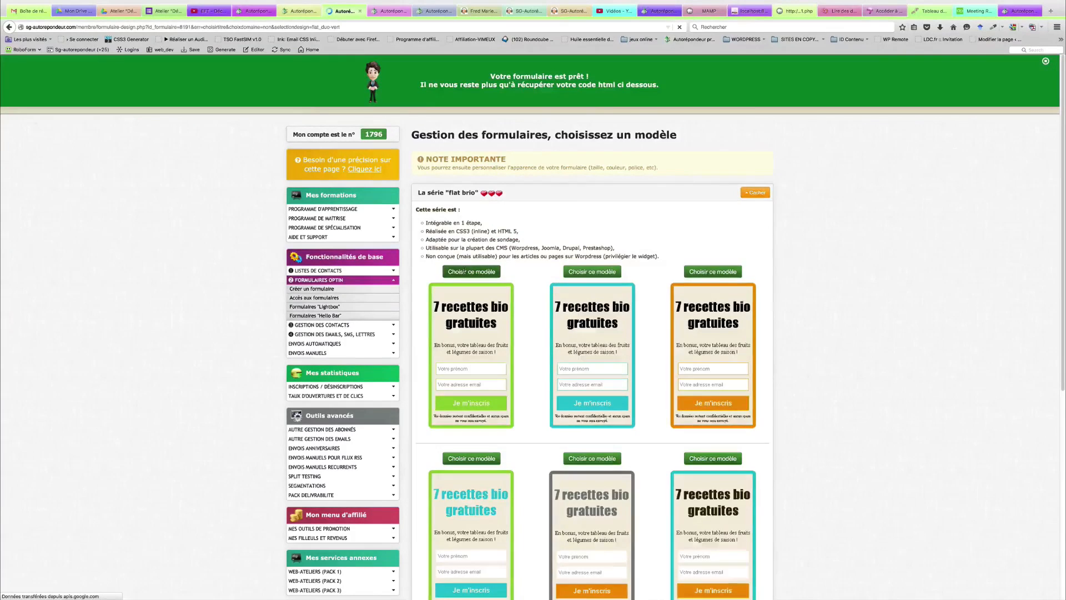
Title the form "Sondage sur votre Bien-être", matching the page 2 form, and validate the additional options.
drag(492, 189, 418, 189)
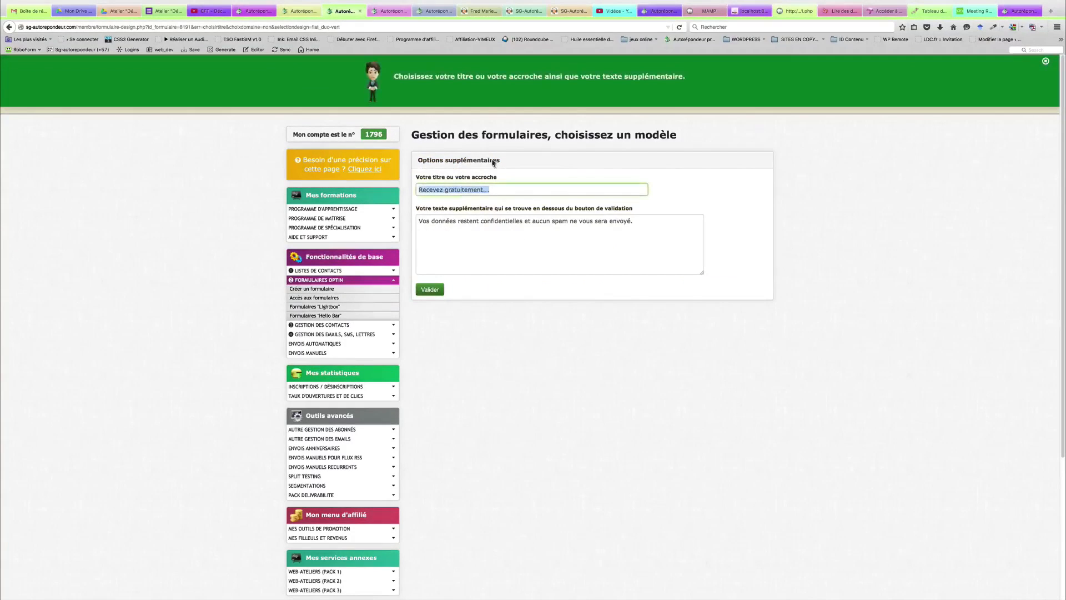
click(302, 12)
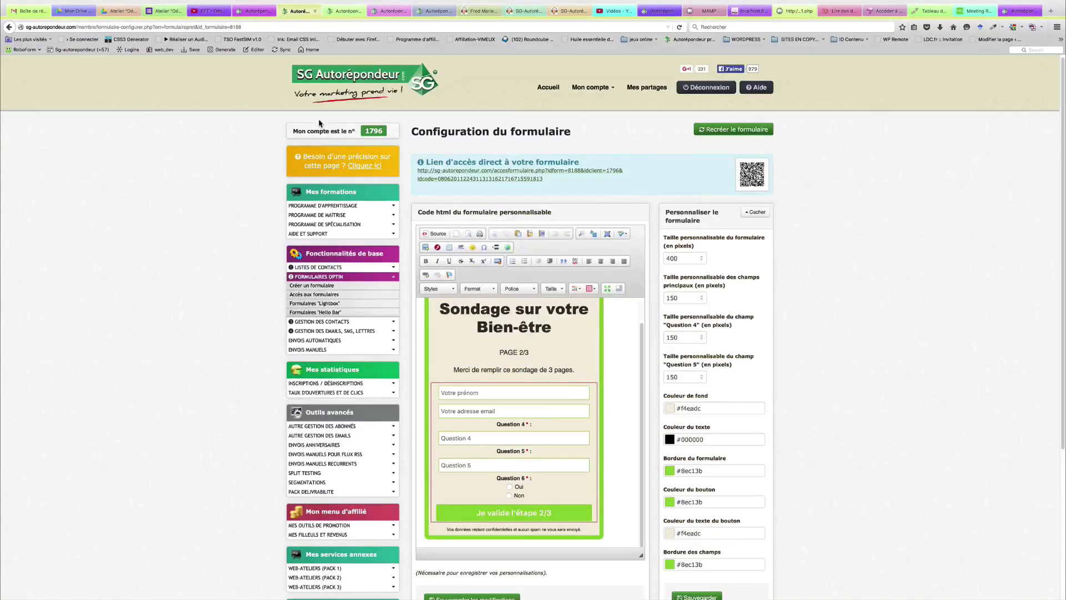
drag(555, 331, 441, 309)
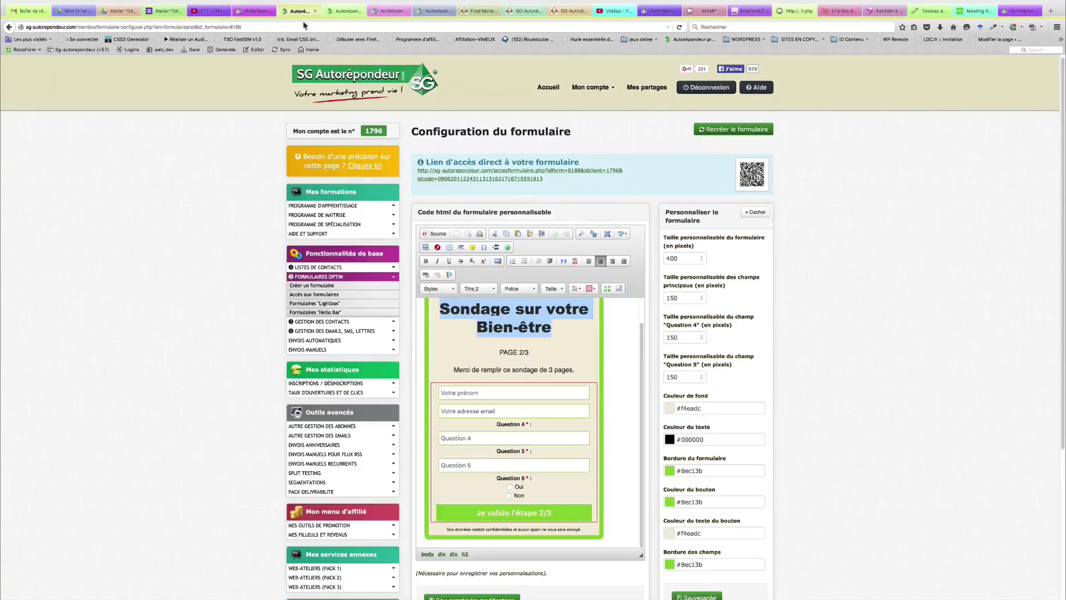
click(343, 13)
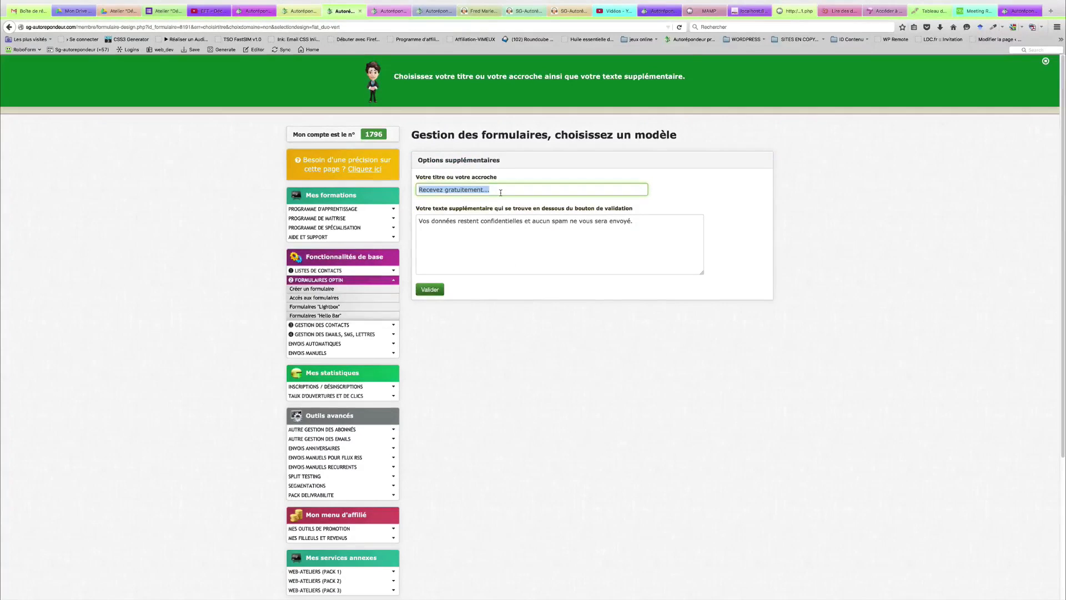
text(Sondage sur votre Bien-être)
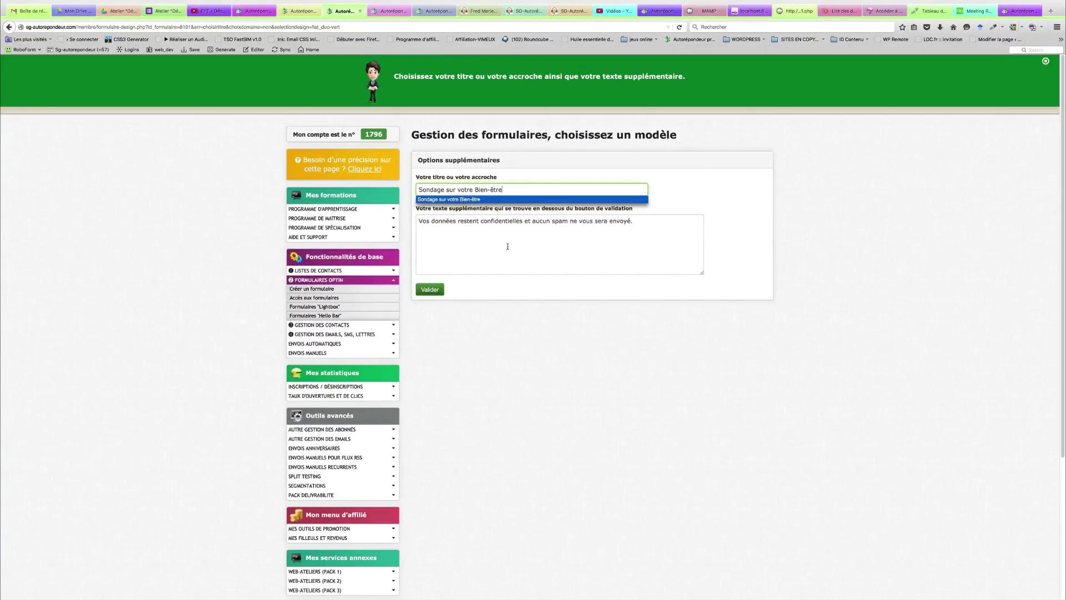
click(533, 239)
click(441, 291)
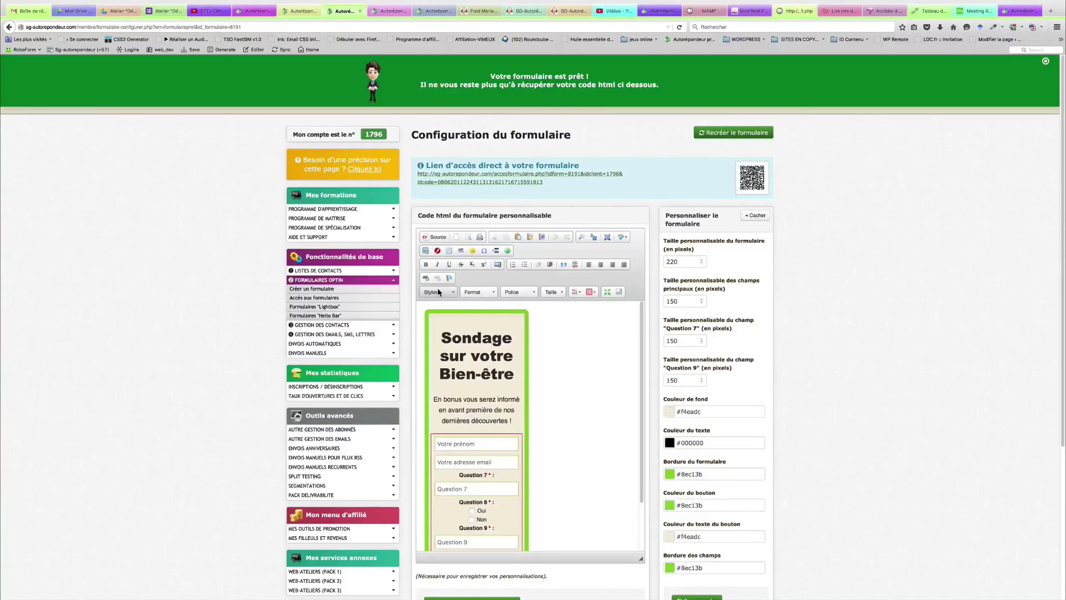
Set the custom form size to 400 pixels.
double_click(684, 258)
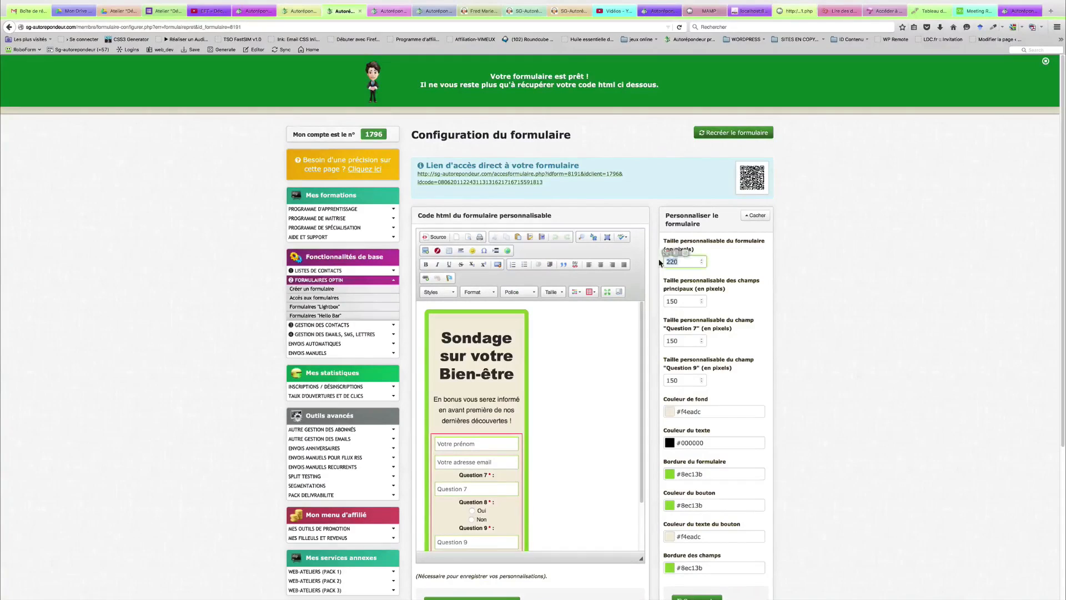
text(400)
click(679, 300)
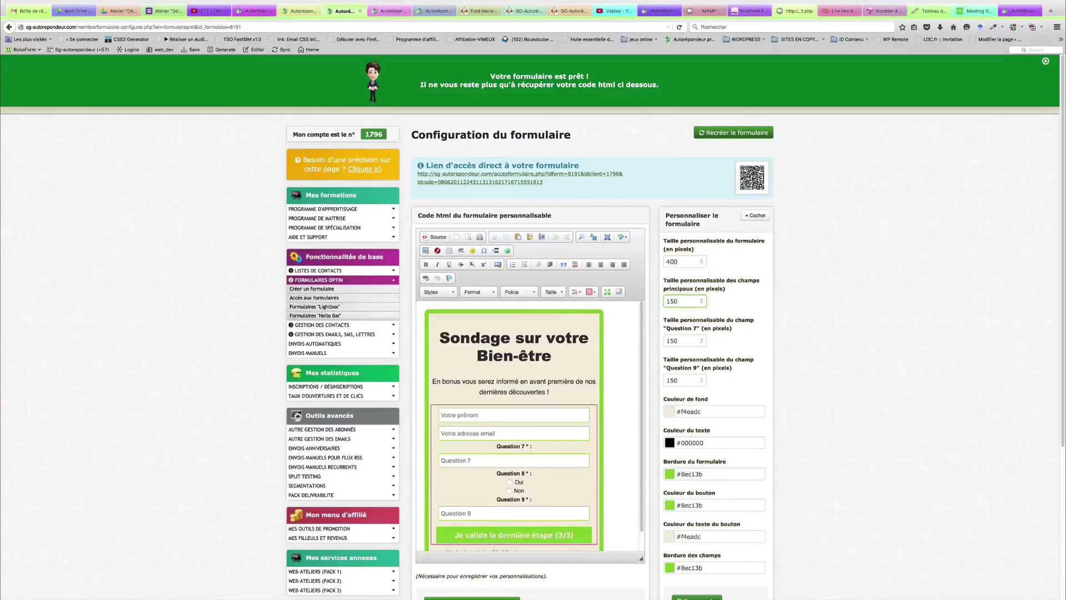
Replace the bonus sentence under the title with the intro text copied from the page 2 form, and change its page label to "PAGE 3/3".
drag(495, 382, 544, 393)
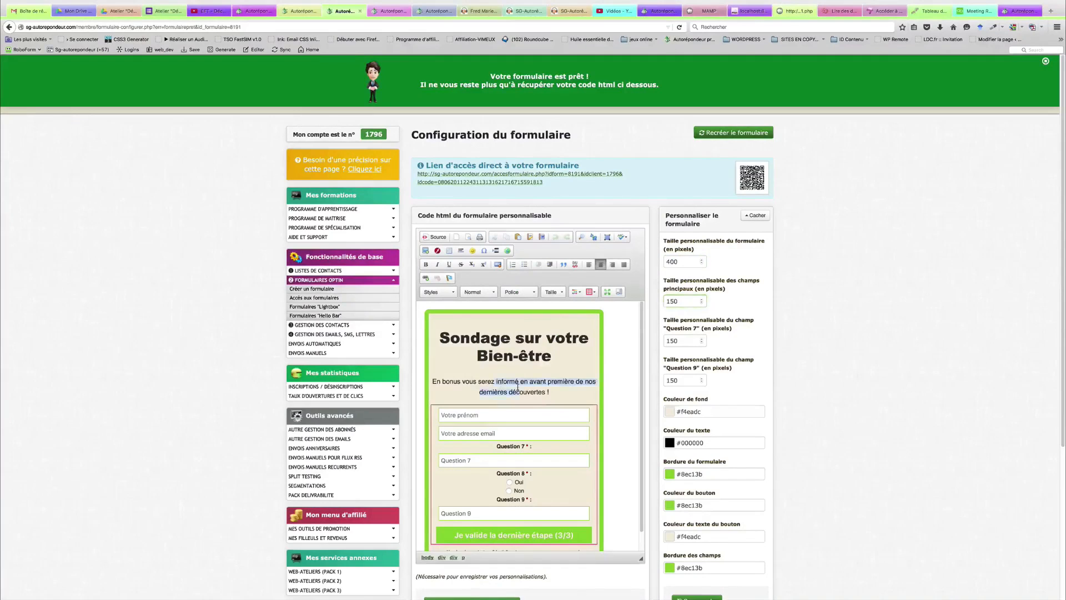
click(300, 11)
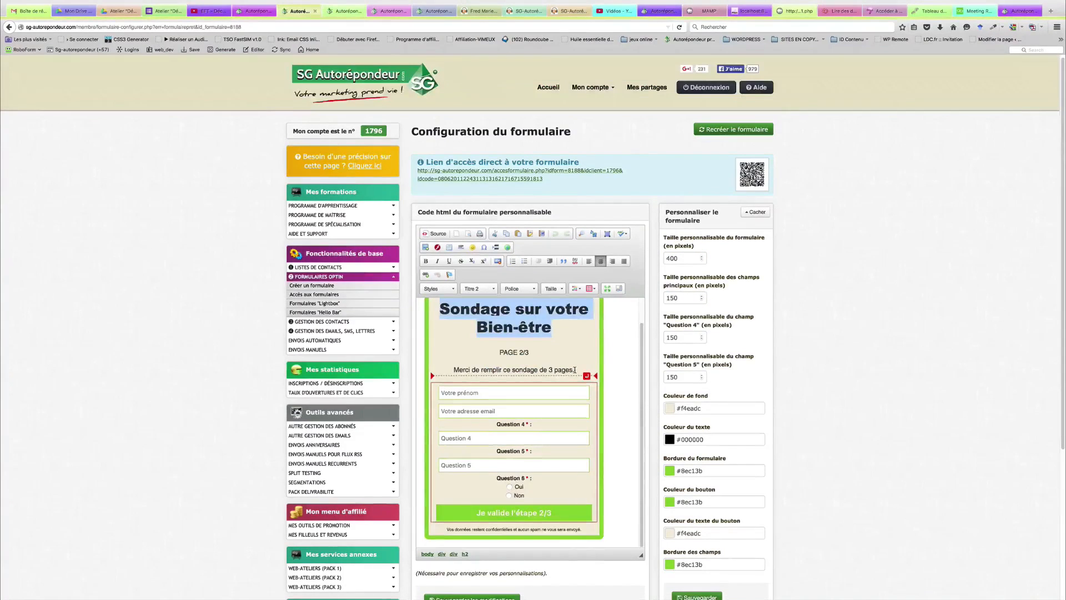
drag(575, 370, 501, 352)
key(ctrl+c)
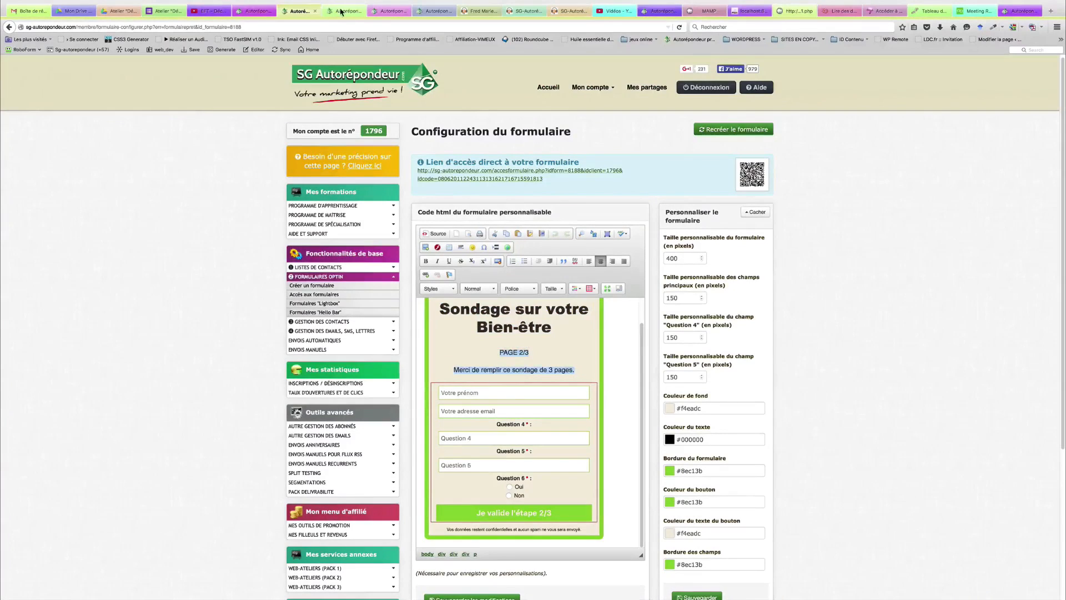
click(343, 11)
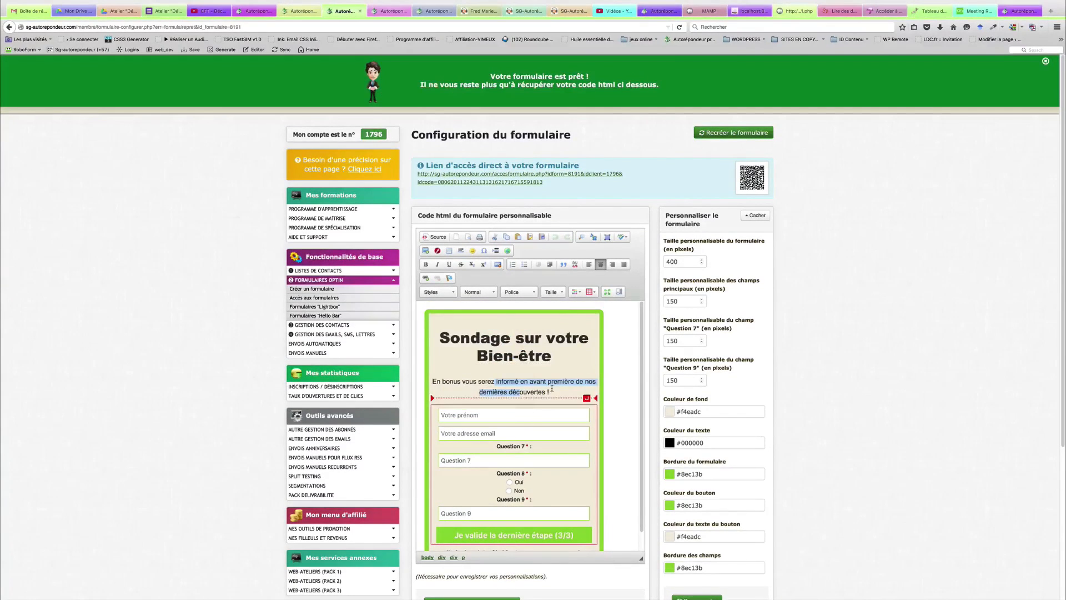
drag(549, 392, 434, 364)
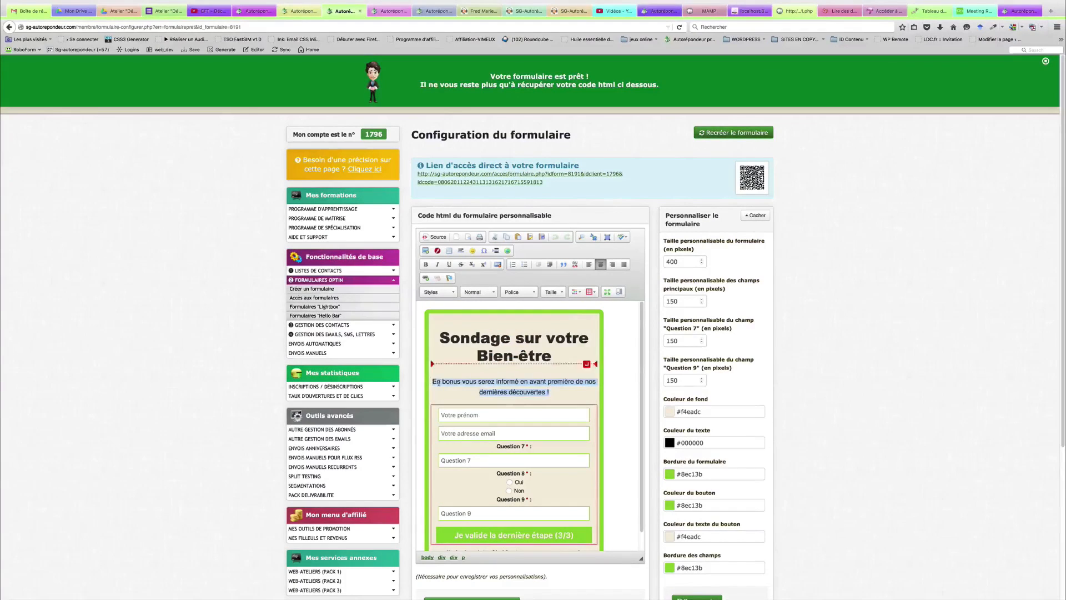
key(ctrl+v)
double_click(523, 383)
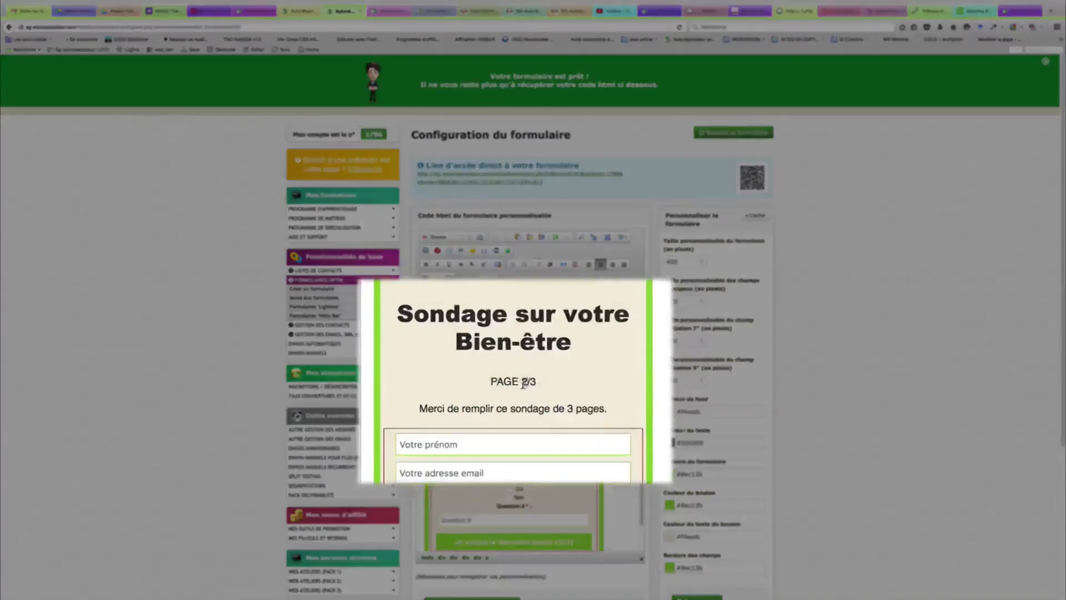
text(3)
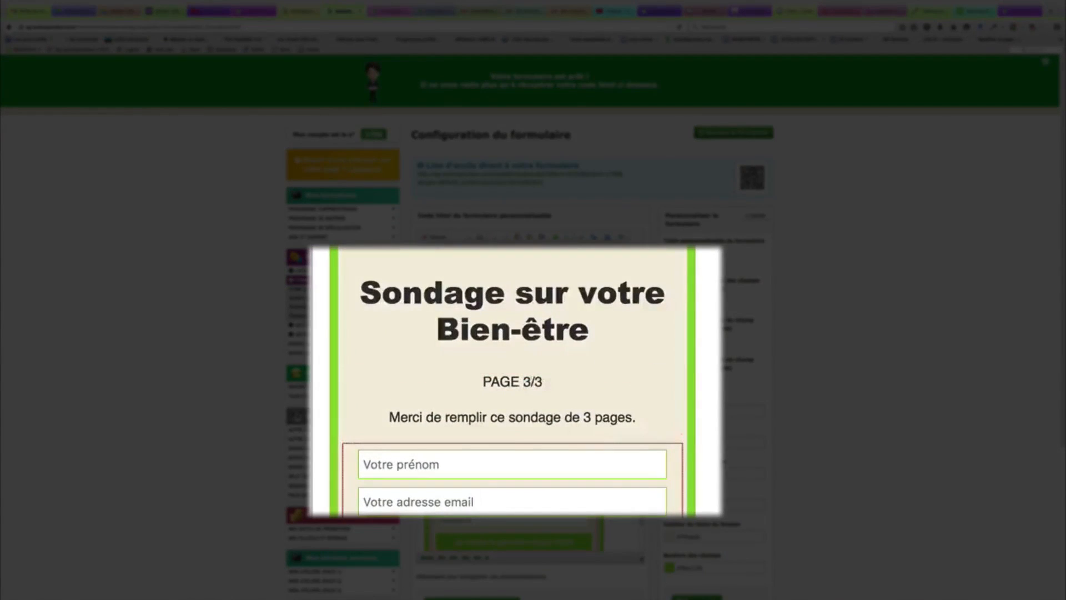
Reword the intro sentence as "Merci de remplir la dernière page de notre sondage.".
drag(634, 418, 491, 414)
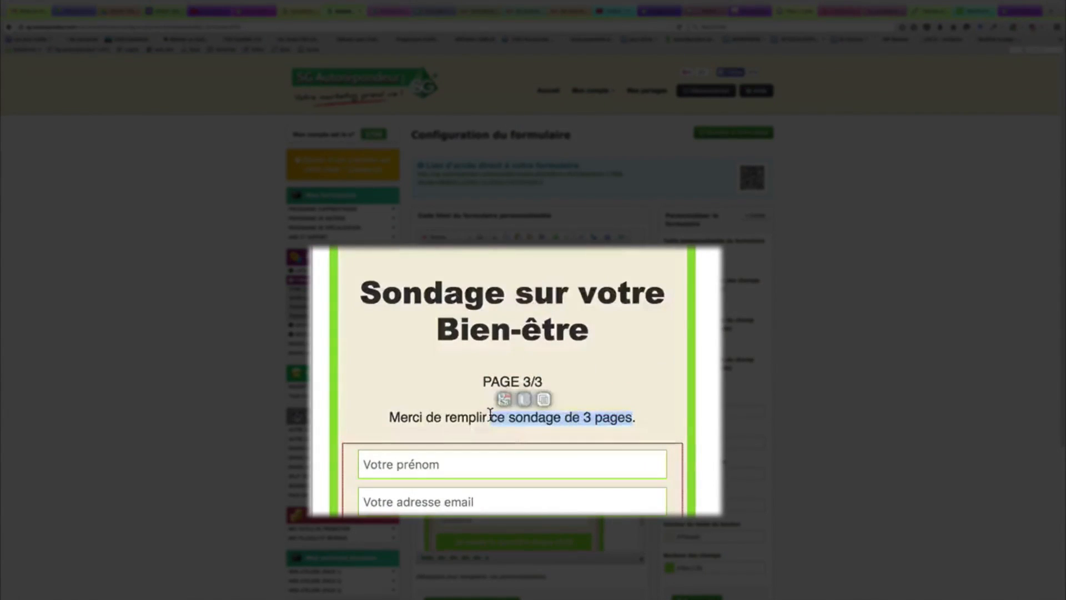
text(la dernièr)
text(e étape)
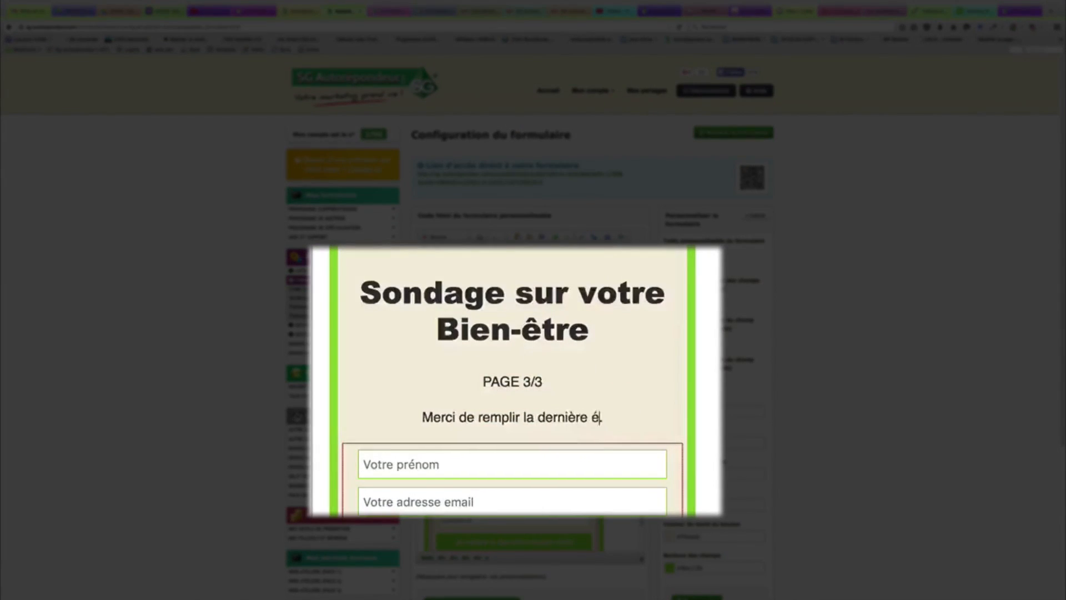
key(BackSpace)
key(BackSpace)
key(BackSpace)
key(BackSpace)
key(BackSpace)
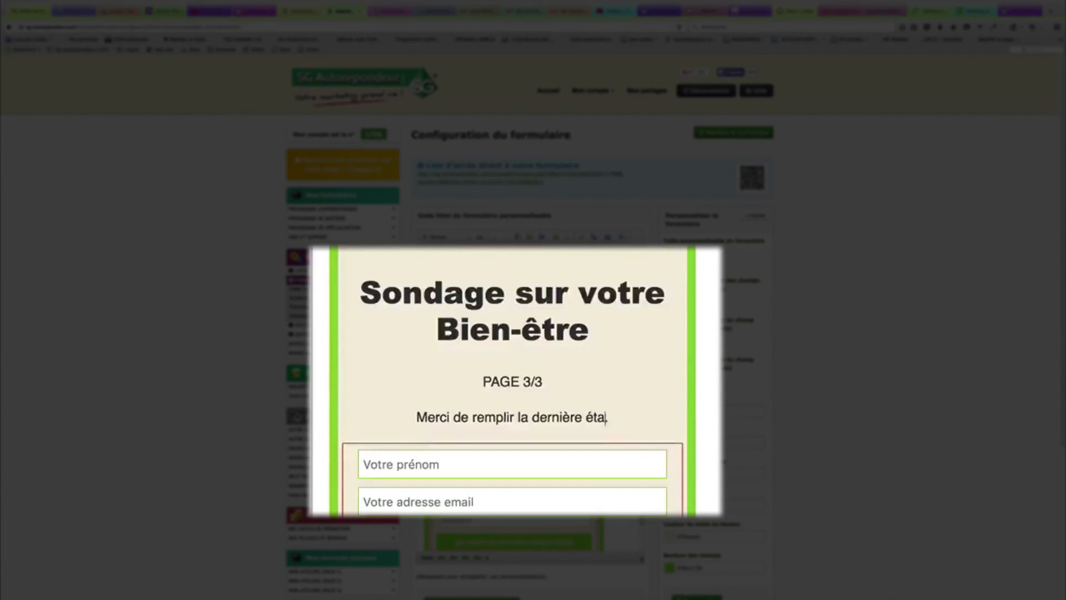
text(page de notre )
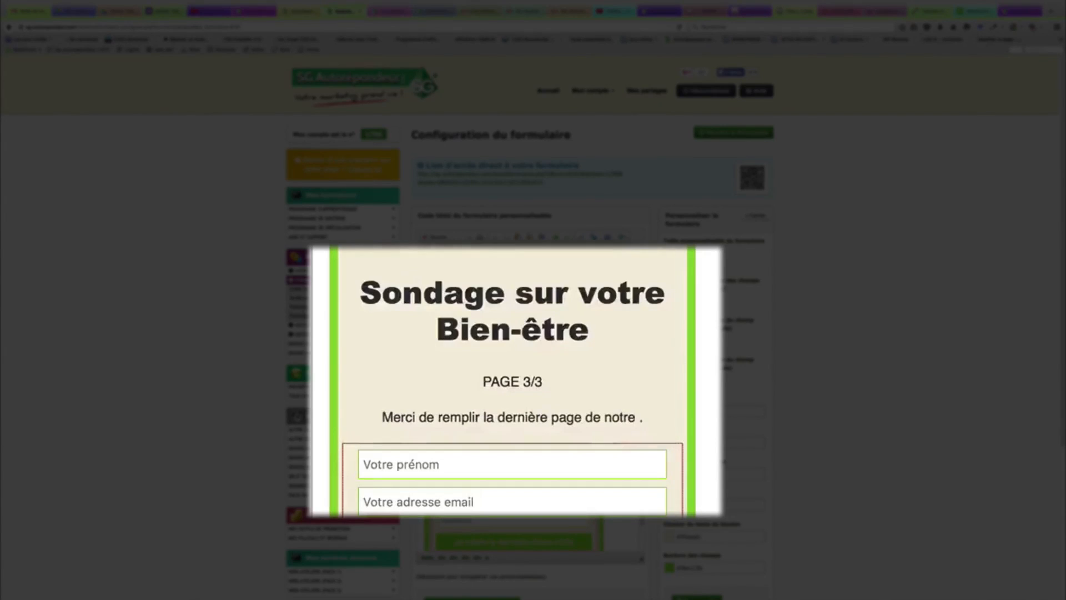
text(sondage)
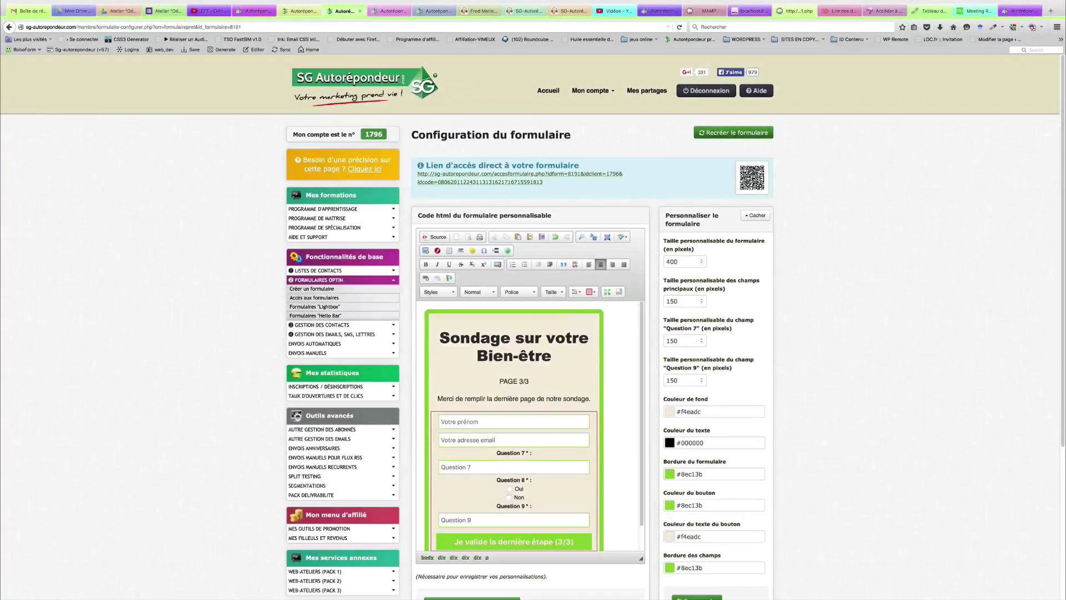
Look over the form's questions in the HTML editor and save the modifications.
scroll(582, 461, down, 1)
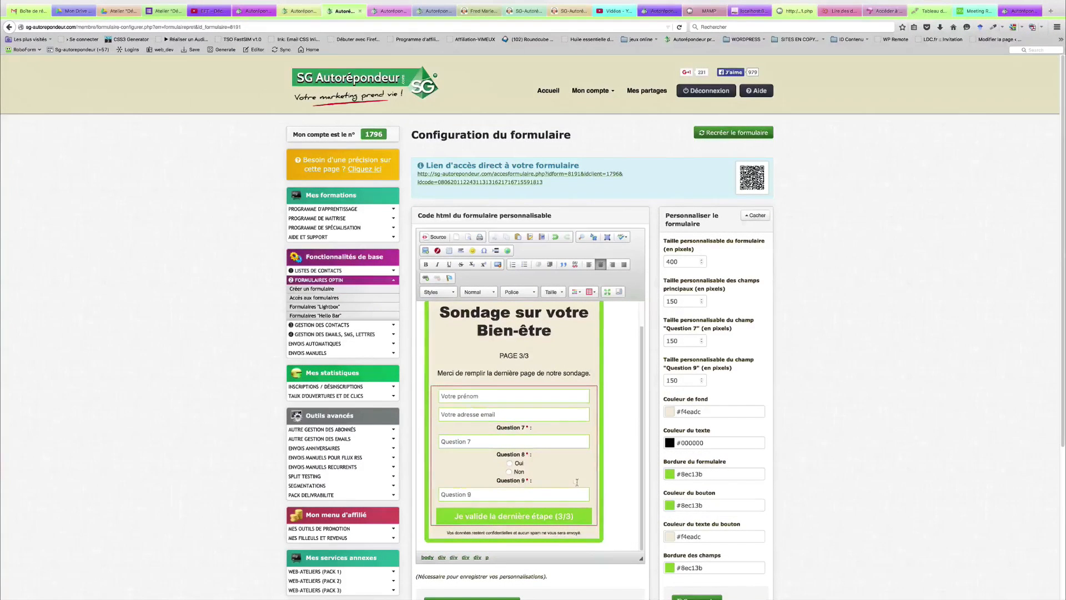
scroll(527, 445, down, 2)
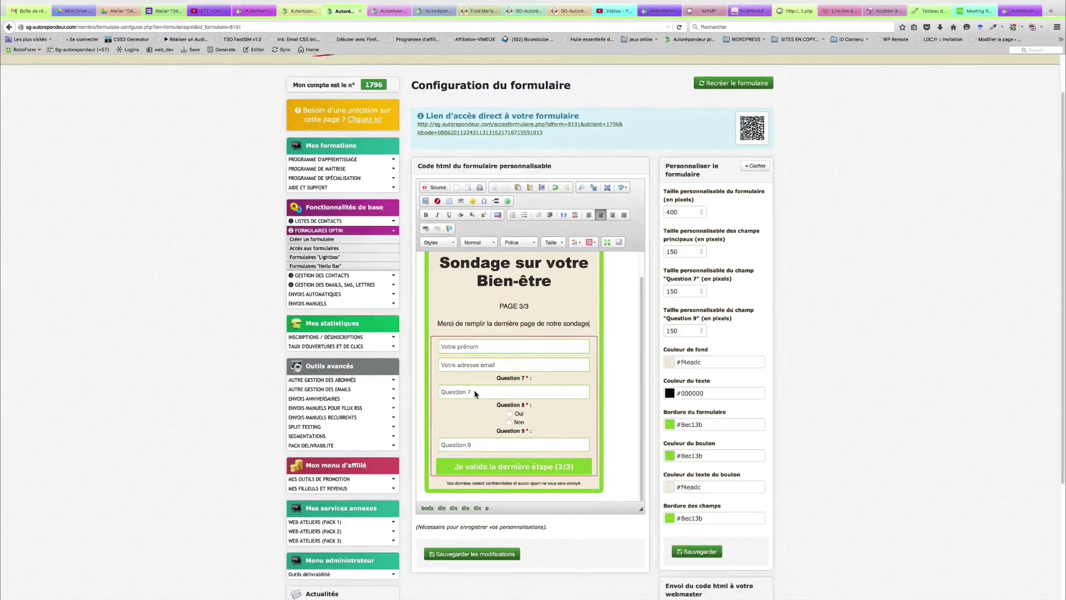
click(475, 394)
click(518, 404)
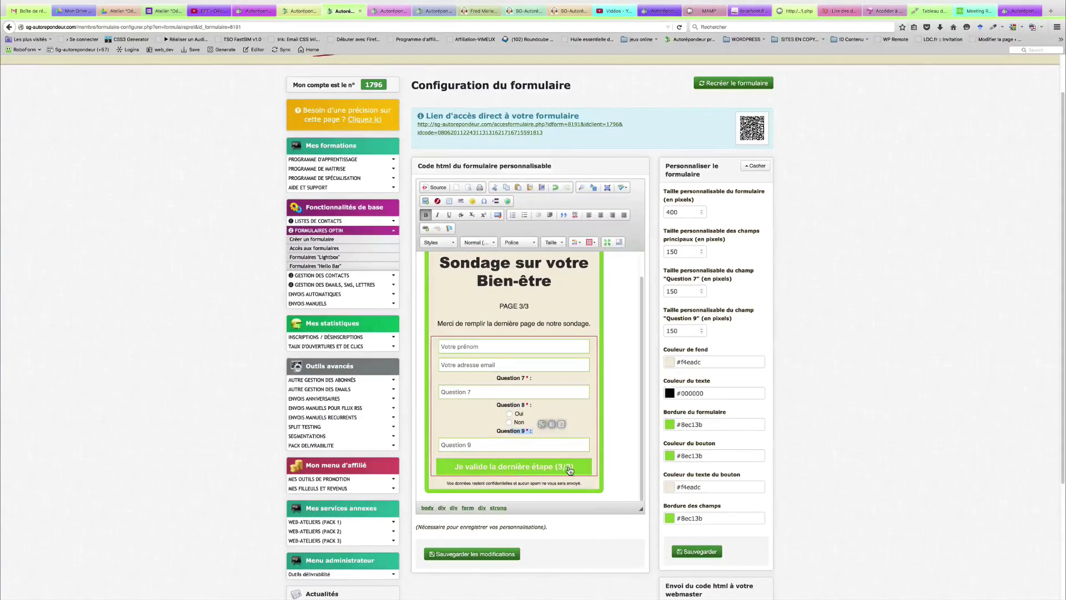
click(479, 556)
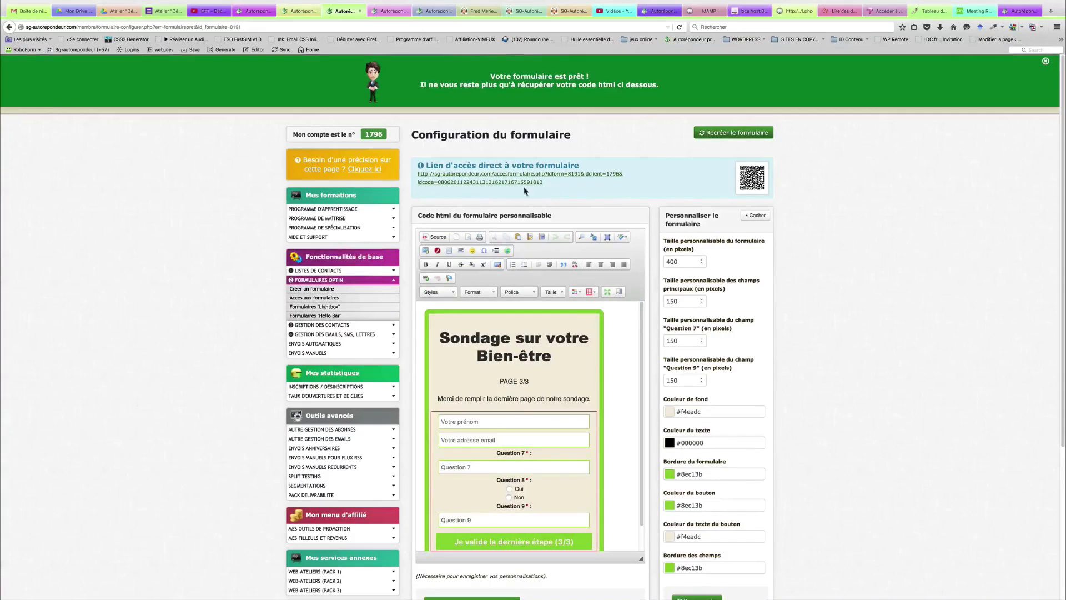
Open the form's direct access link in a new window to check page 3/3, and return to the form configuration.
right_click(478, 179)
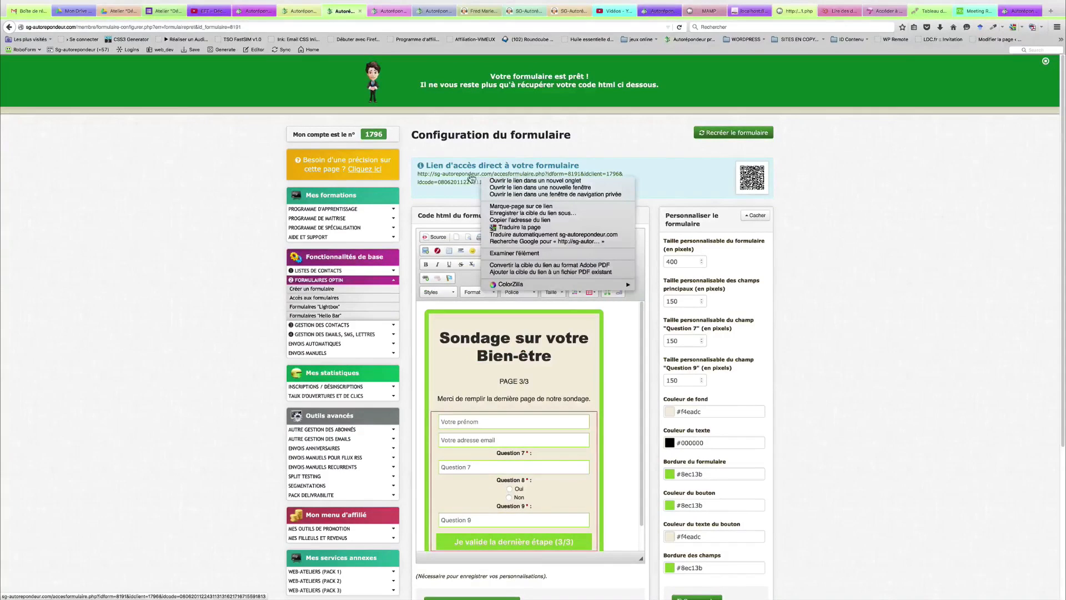
click(501, 189)
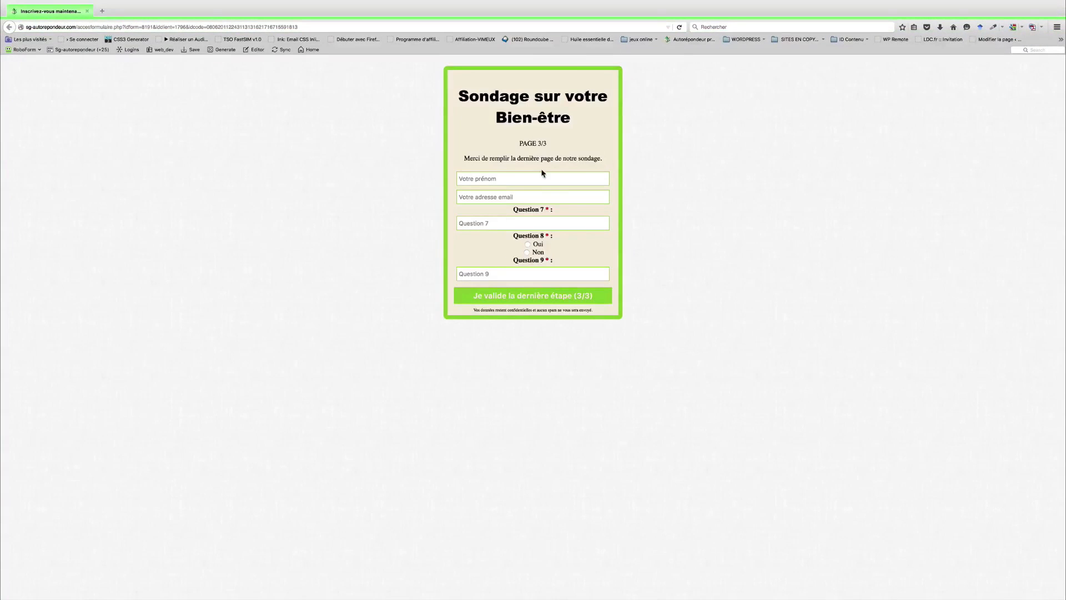
drag(538, 143, 546, 144)
click(371, 110)
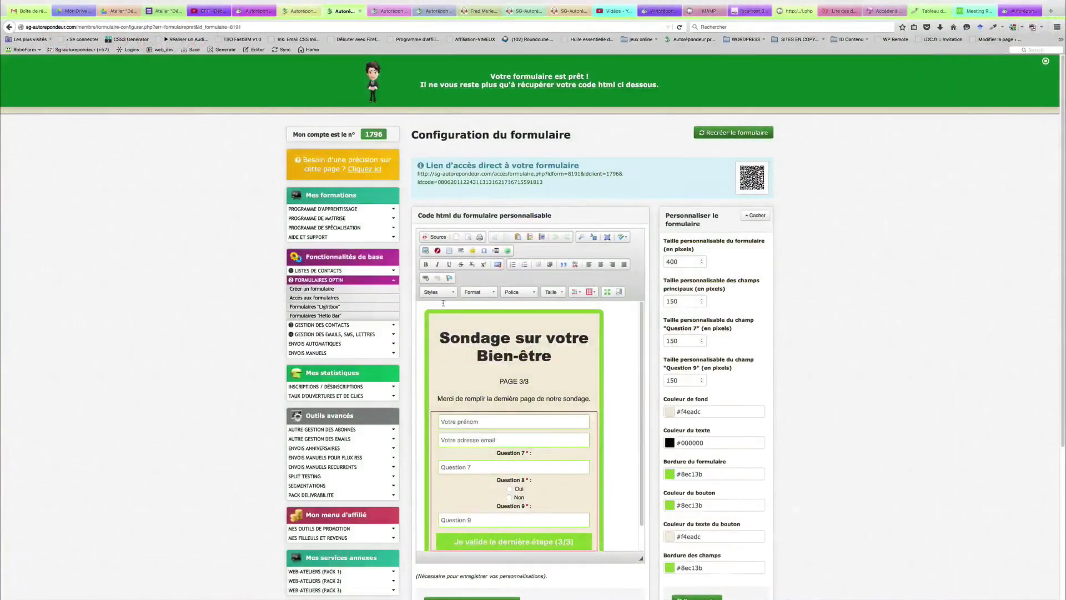
Look over the configurations of the page 1/3, page 2/3 and page 3/3 survey forms in turn.
click(256, 11)
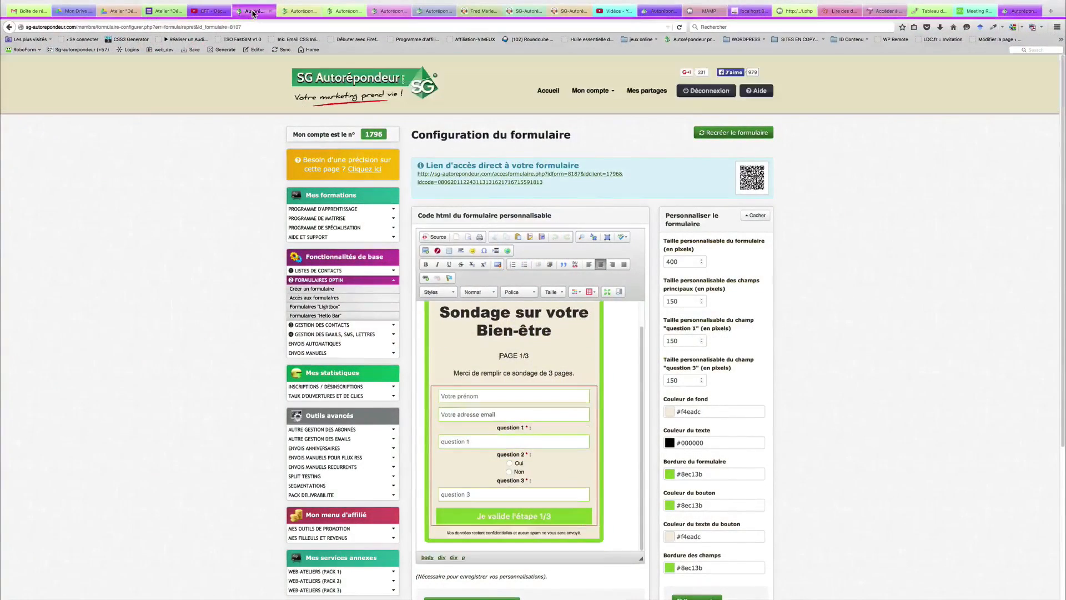
click(300, 11)
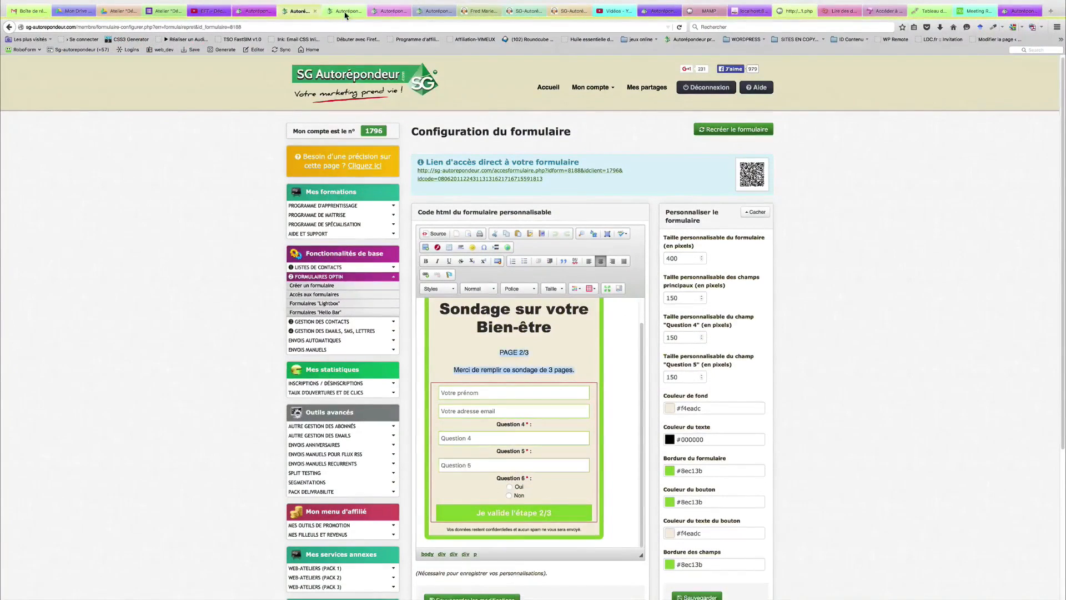
click(344, 12)
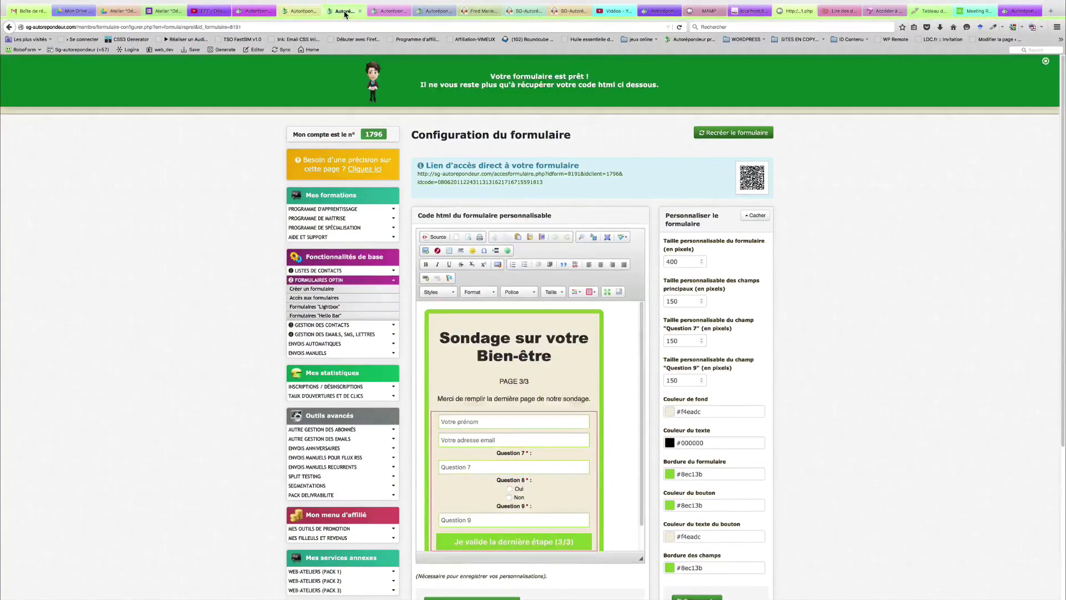
Open the form management list in a new window and review the entries "sondage page 1", "sondage page 2" and "sondage page 3".
click(256, 12)
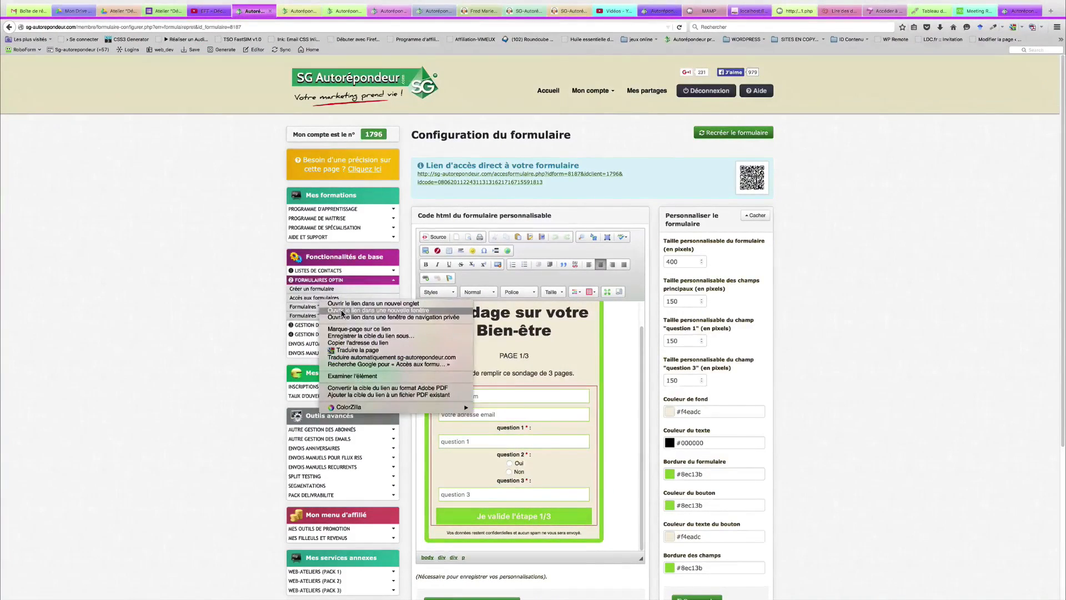
key(super+n)
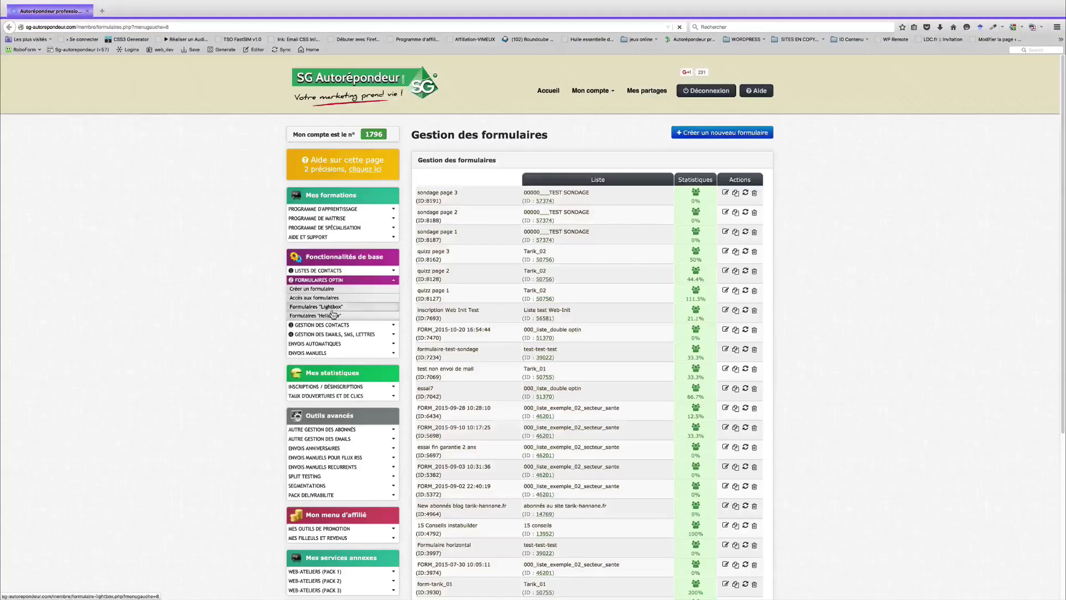
drag(462, 233, 416, 231)
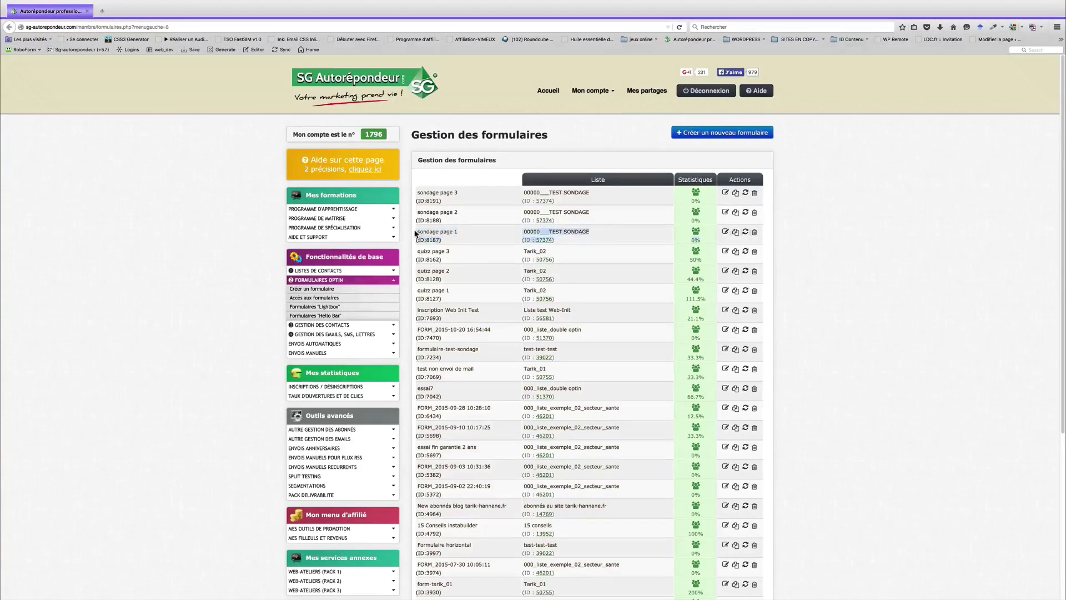
click(460, 218)
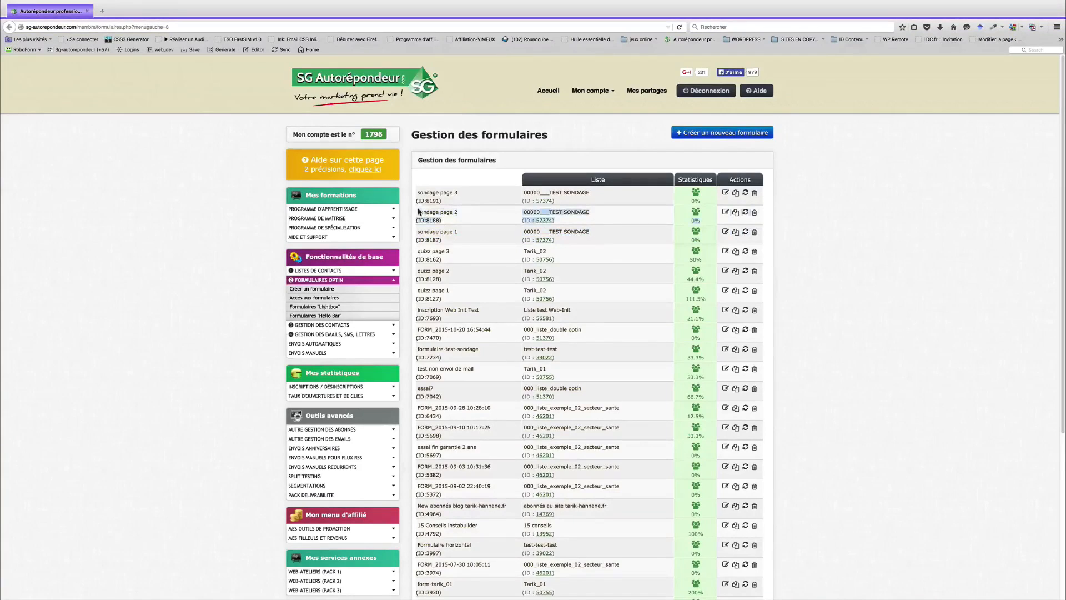
drag(459, 193, 417, 192)
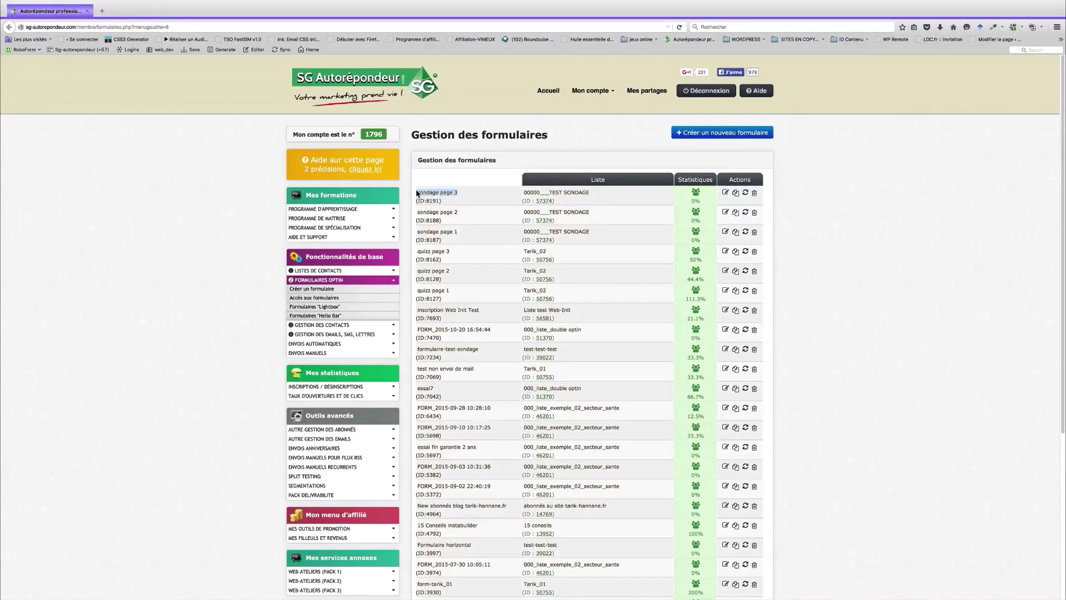
click(445, 202)
drag(452, 198, 430, 240)
drag(590, 232, 525, 232)
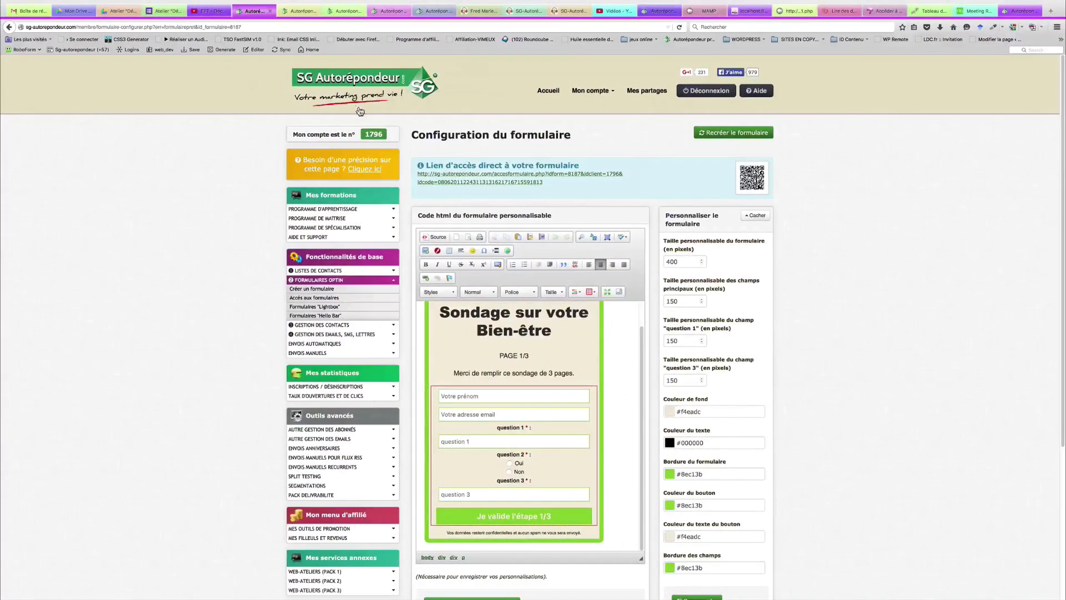
Compare the three survey forms' configurations again, examining the first name and email fields on each page.
click(298, 12)
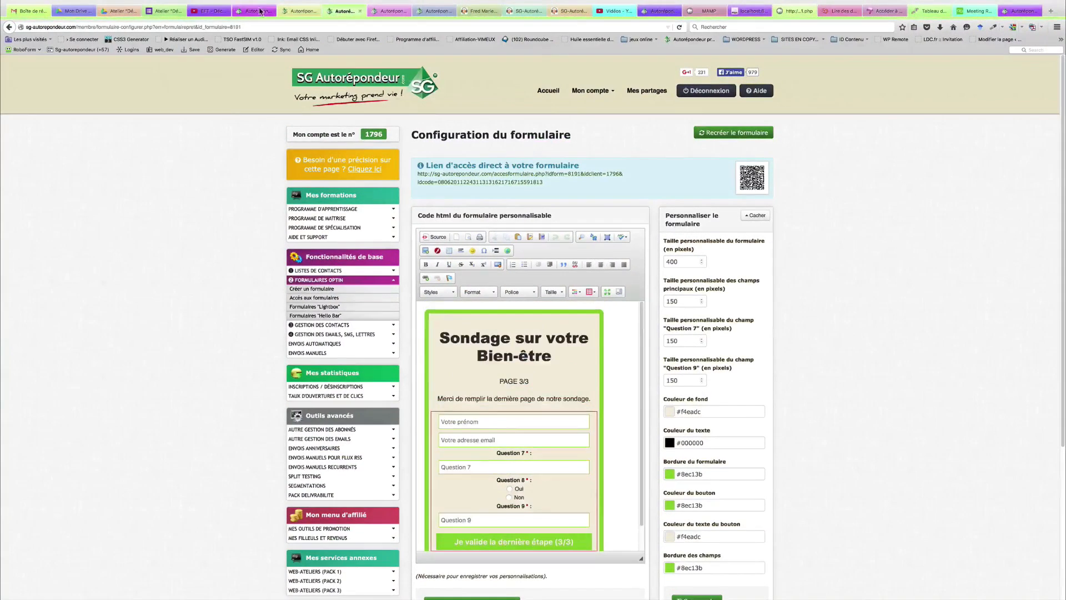
click(263, 11)
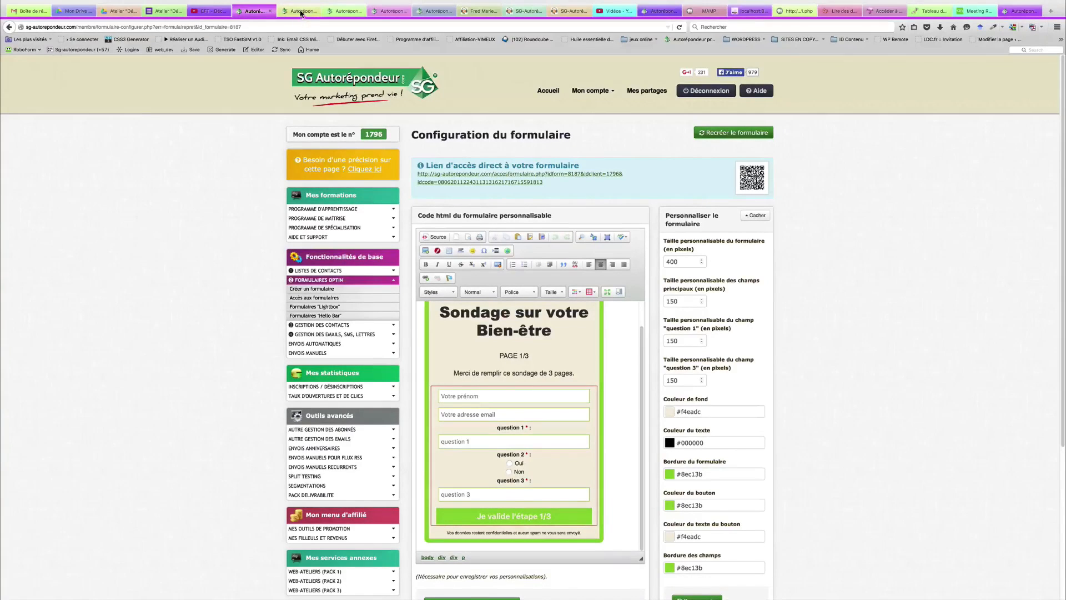
click(301, 14)
click(344, 13)
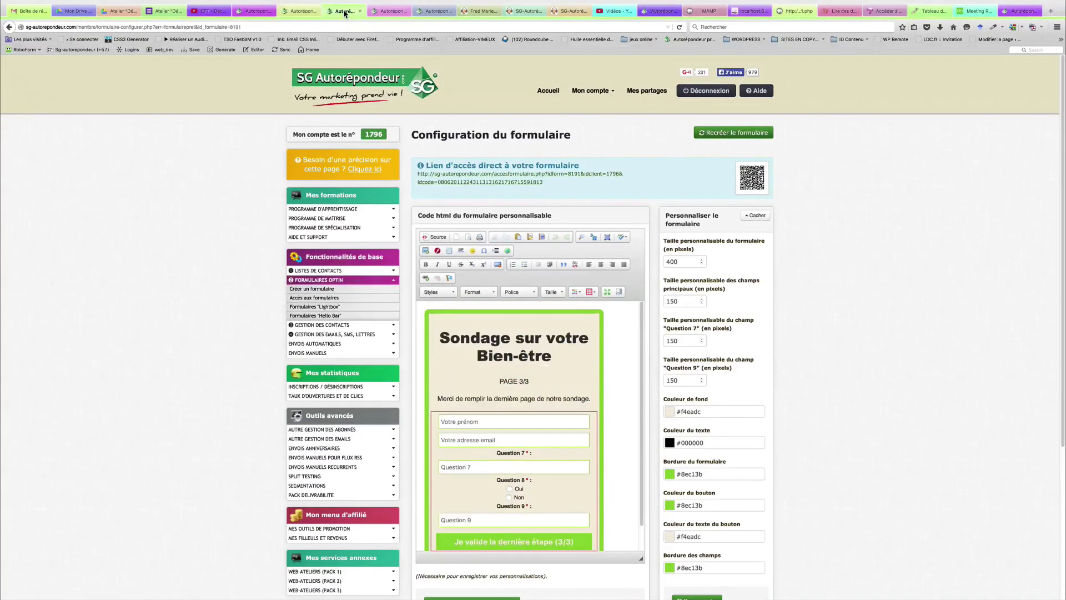
click(474, 424)
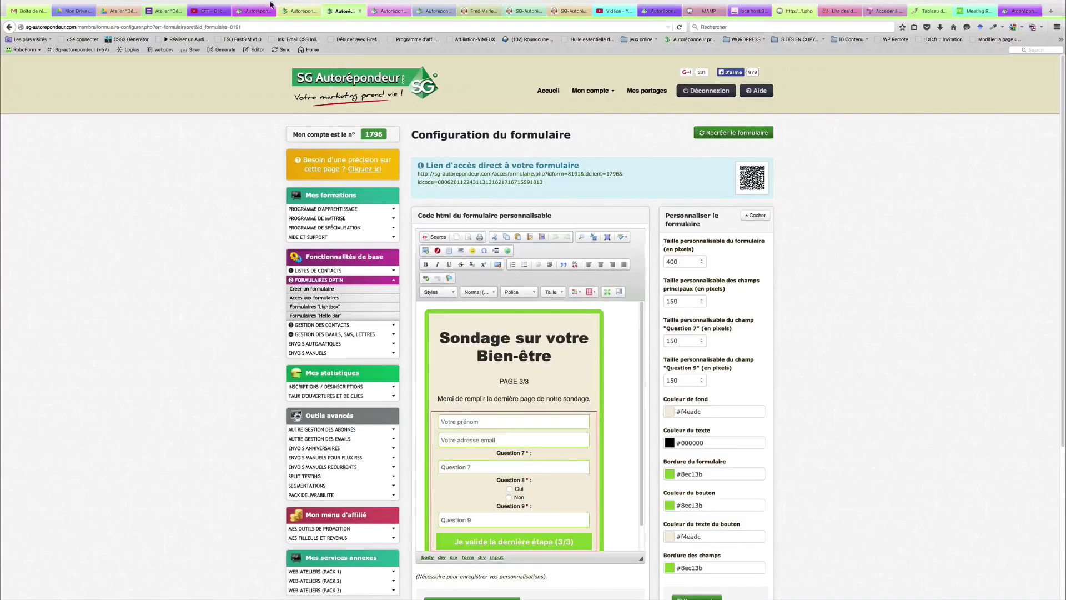
click(253, 11)
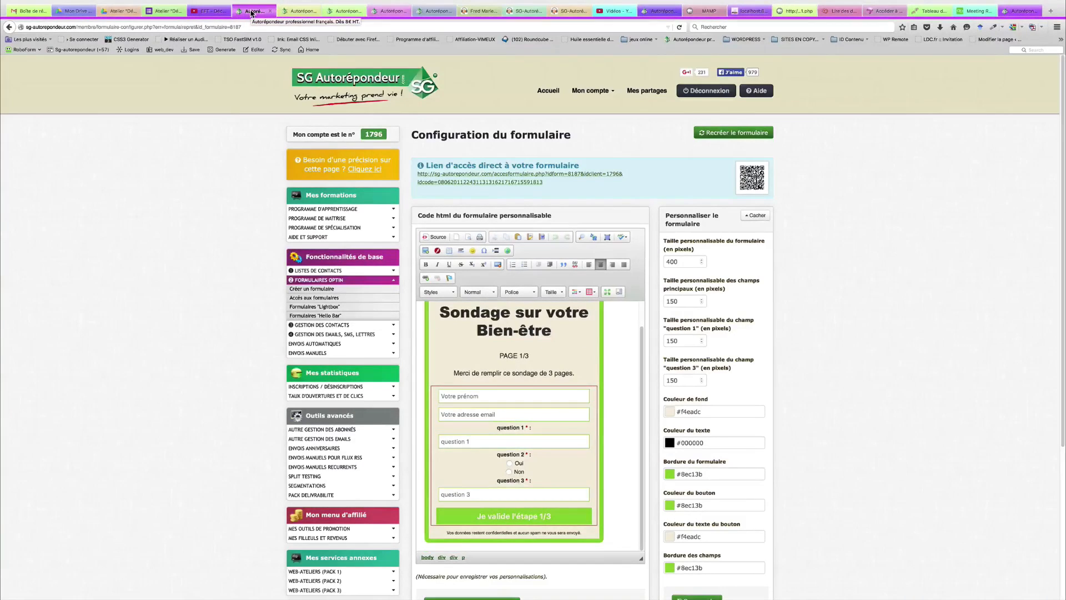
click(300, 12)
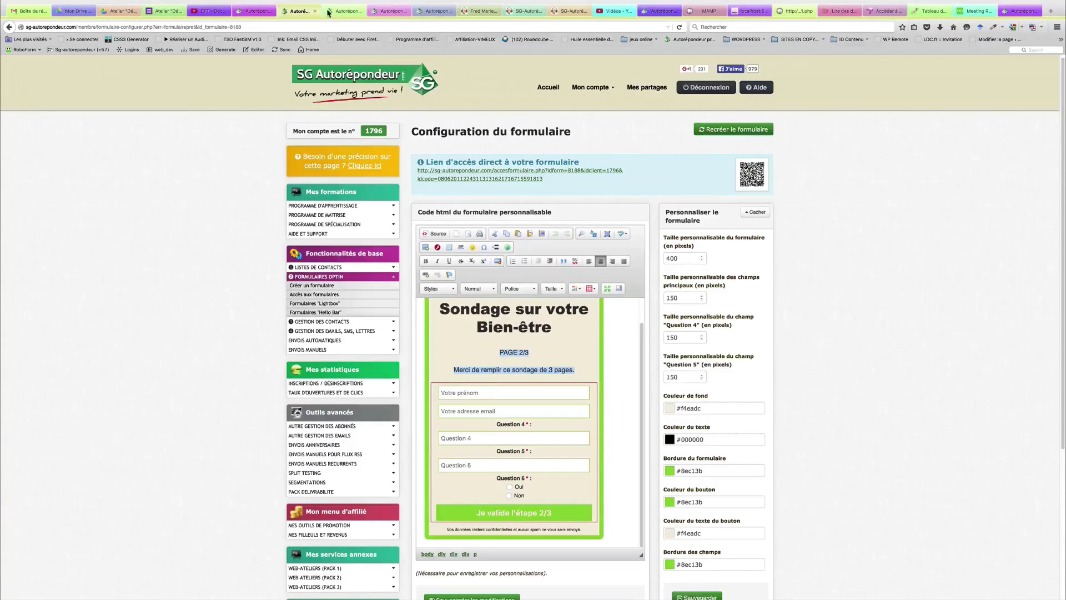
click(344, 12)
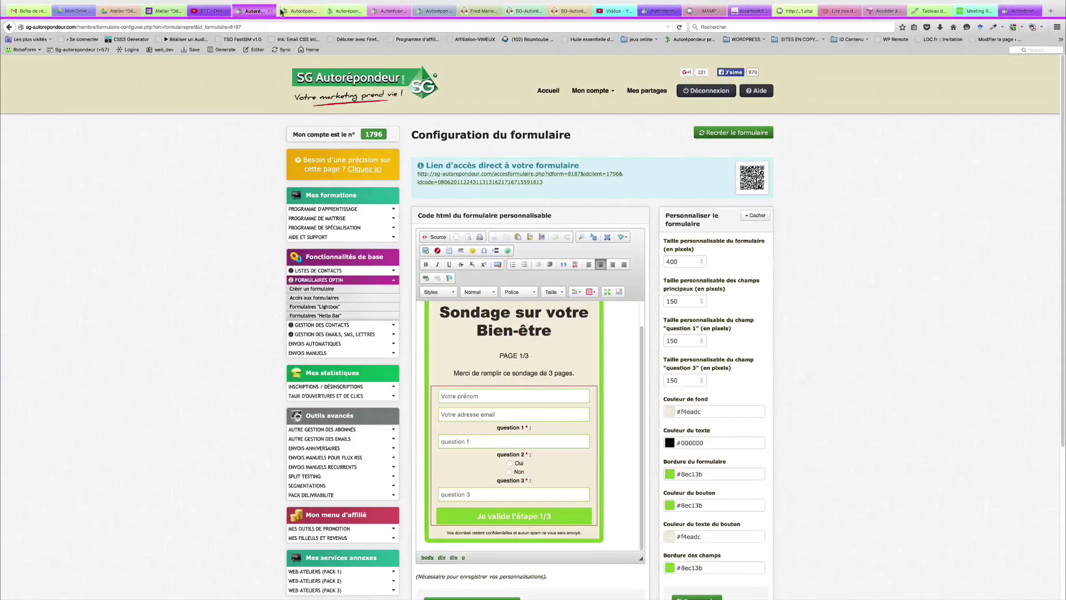
click(298, 11)
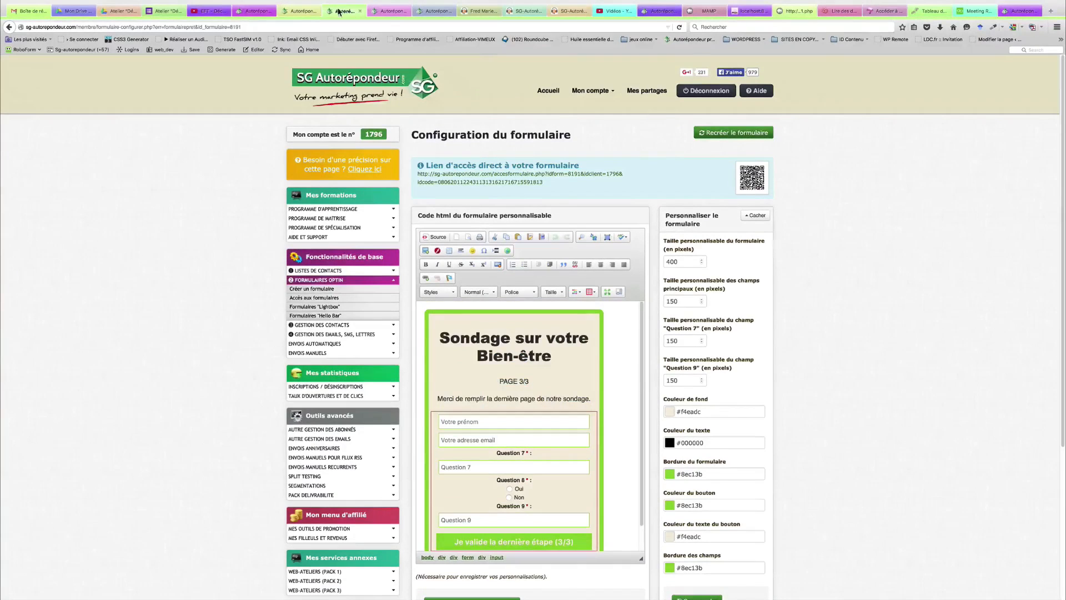
click(259, 12)
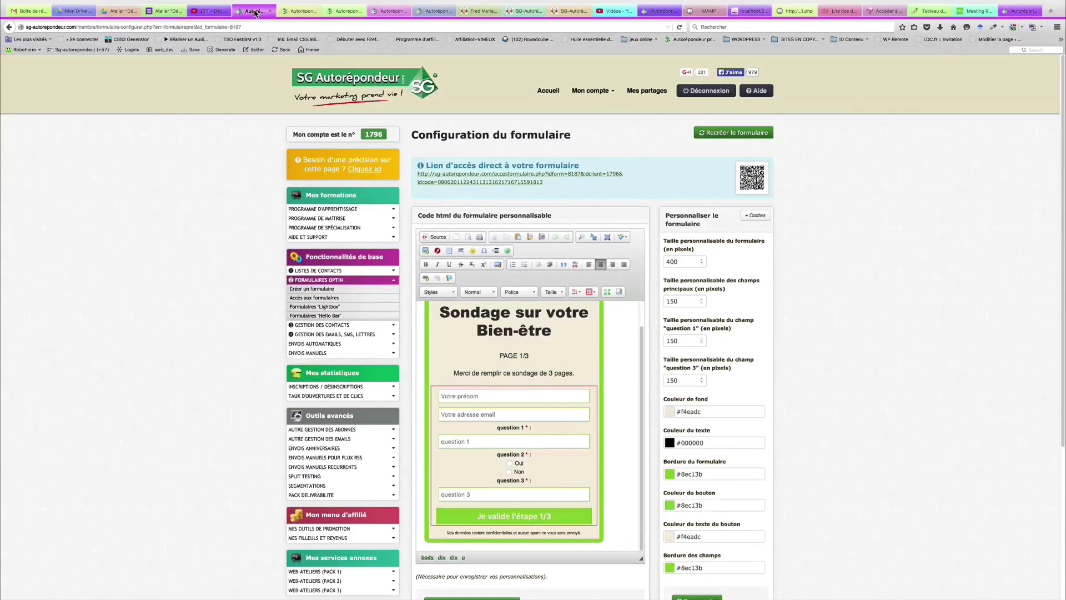
click(313, 12)
click(343, 12)
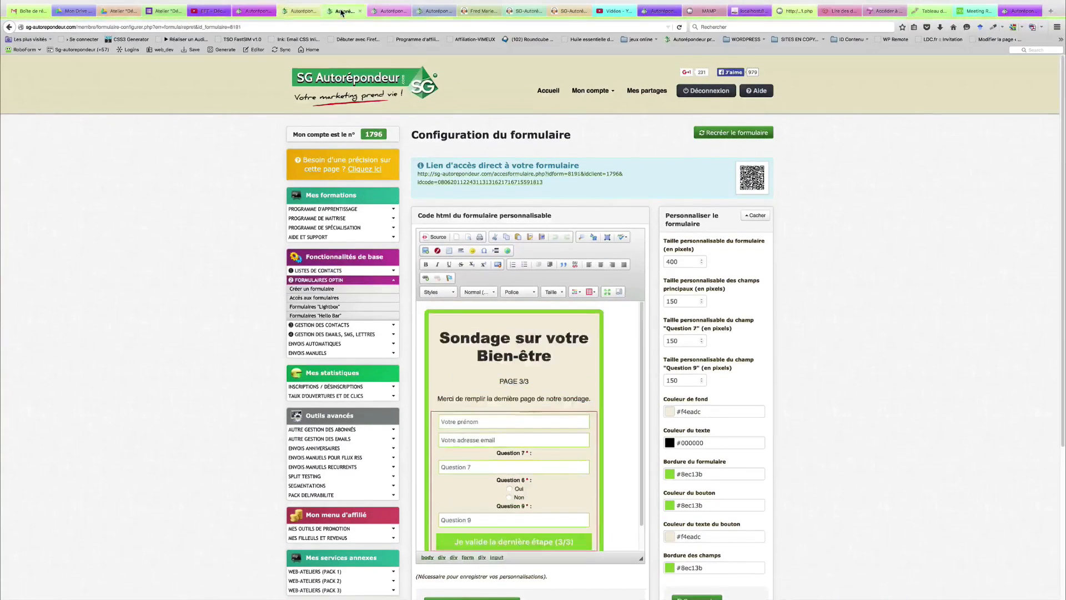
click(256, 12)
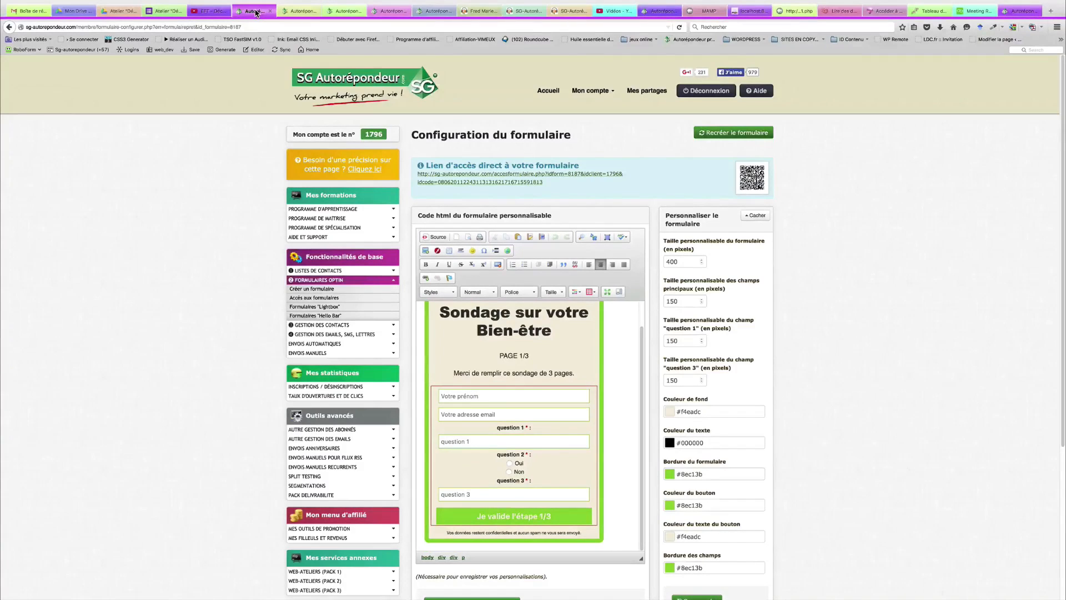
Show the HTML source of the page 2/3 form and locate the "prenom" input tag in the form code.
click(300, 12)
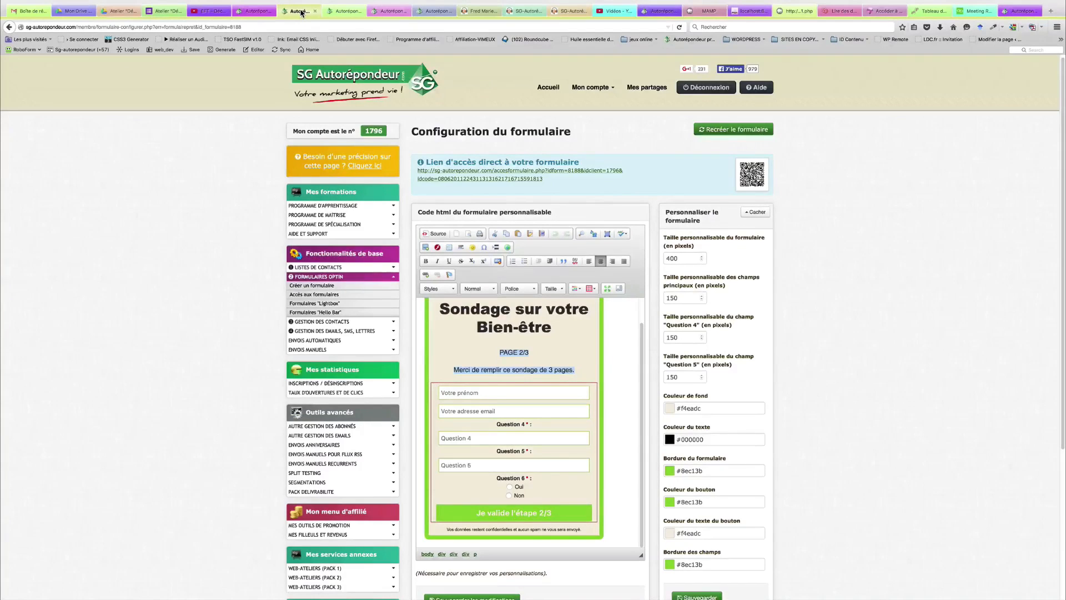
click(481, 398)
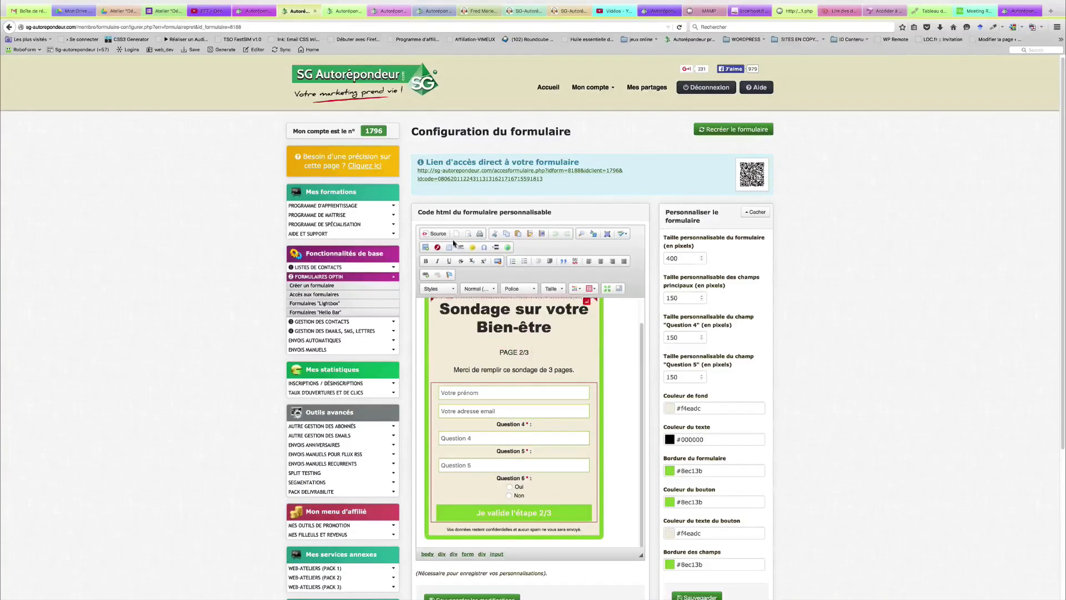
click(436, 234)
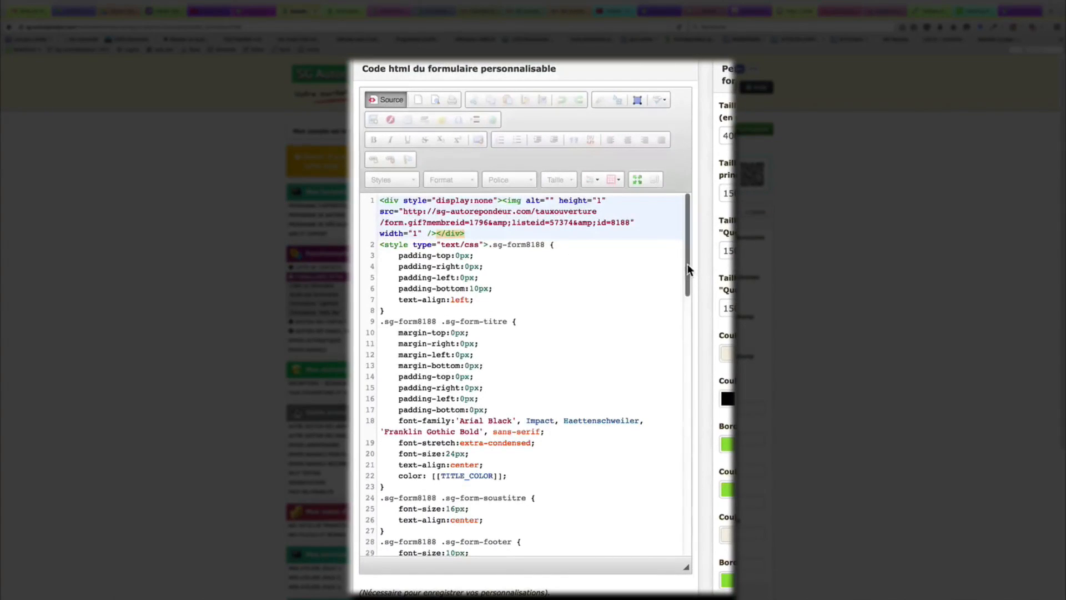
drag(687, 264, 683, 490)
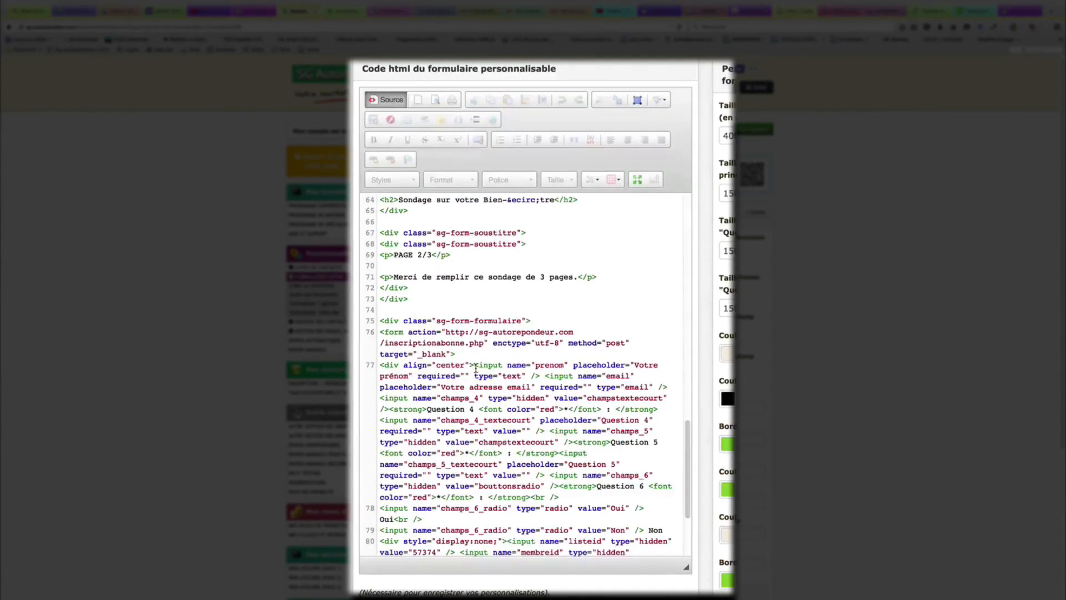
drag(475, 367, 571, 365)
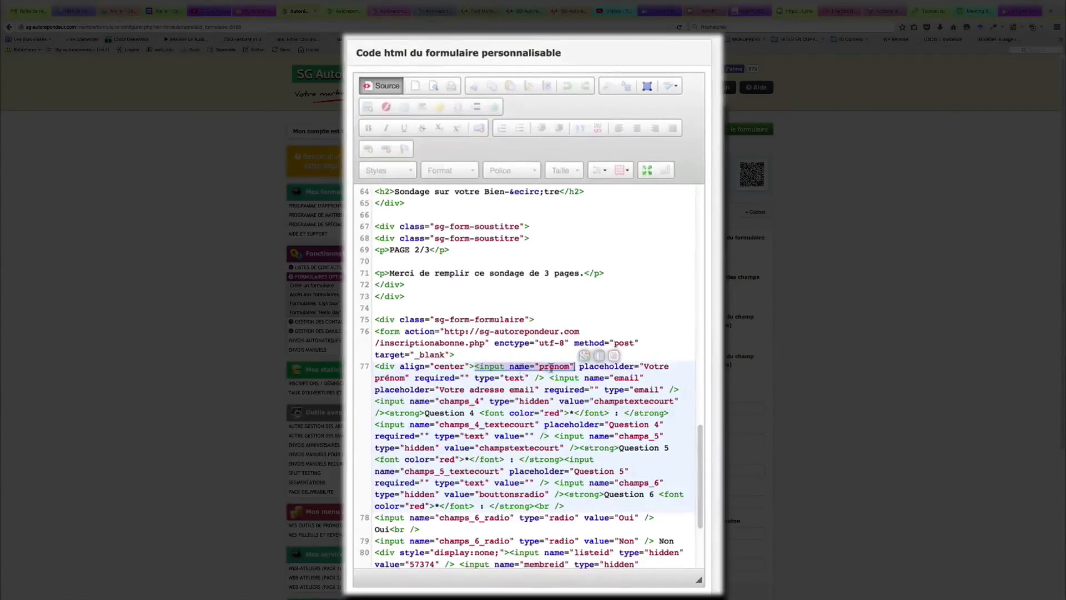
click(490, 366)
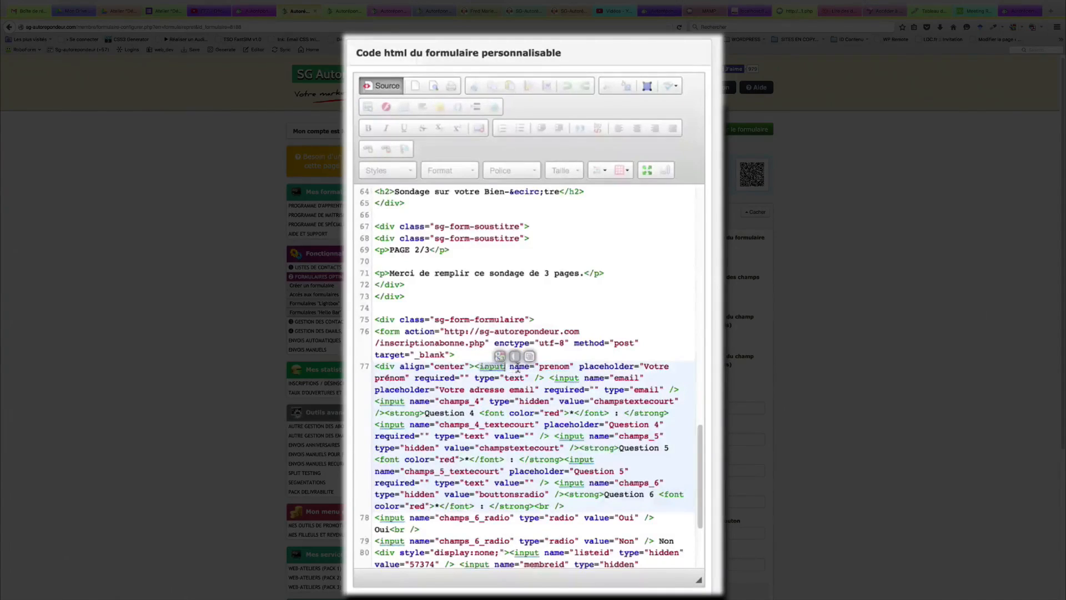
click(518, 366)
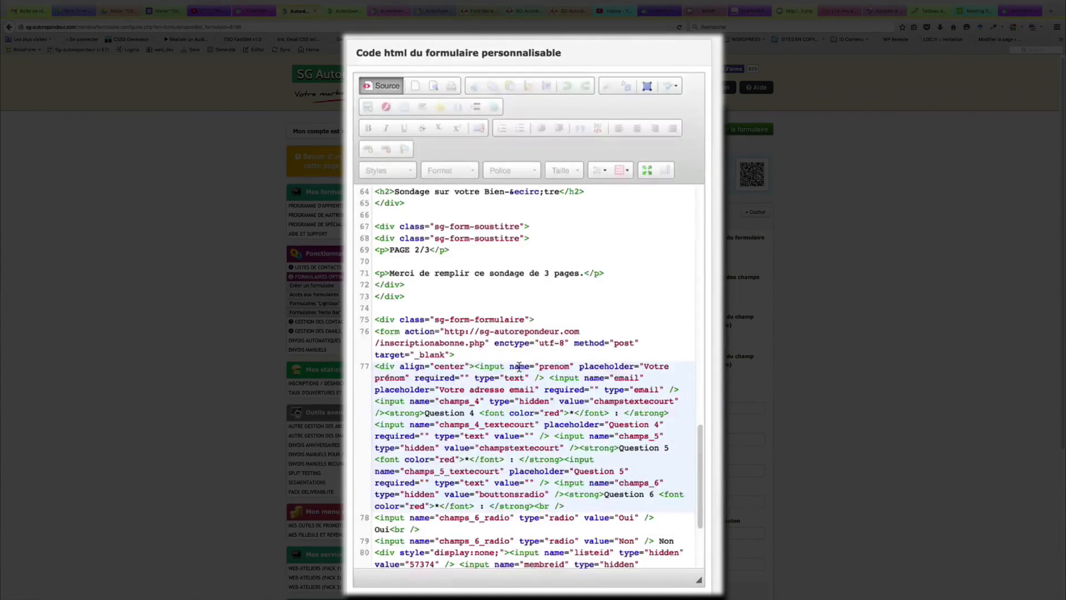
click(550, 366)
drag(475, 366, 544, 377)
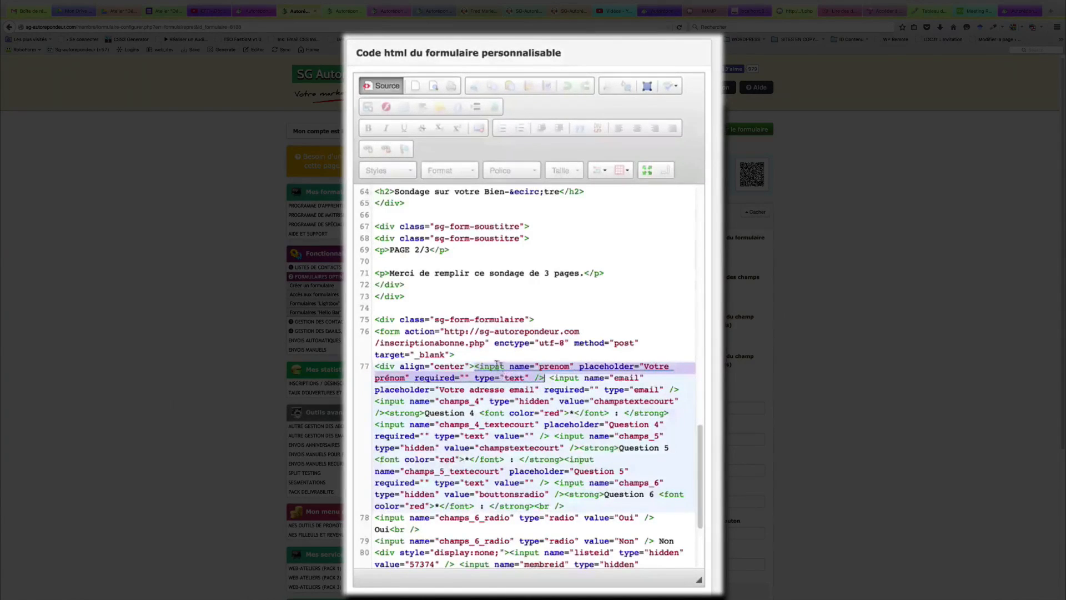
Change the "prenom" input's type to "hidden" in the page 2/3 form's source code.
click(511, 378)
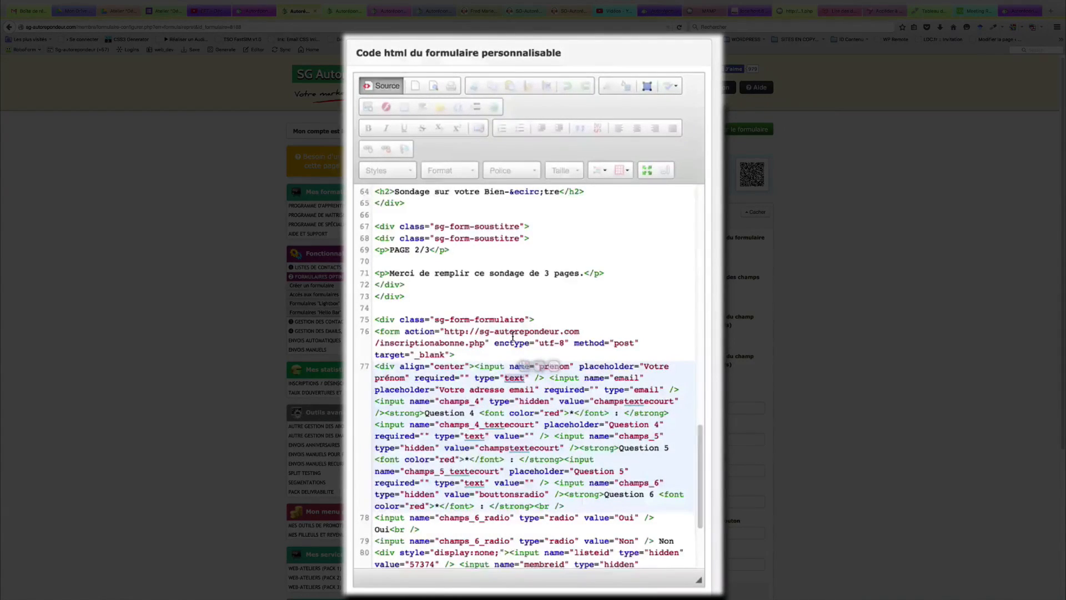
key(BackSpace)
key(BackSpace)
key(BackSpace)
key(BackSpace)
text(hidden)
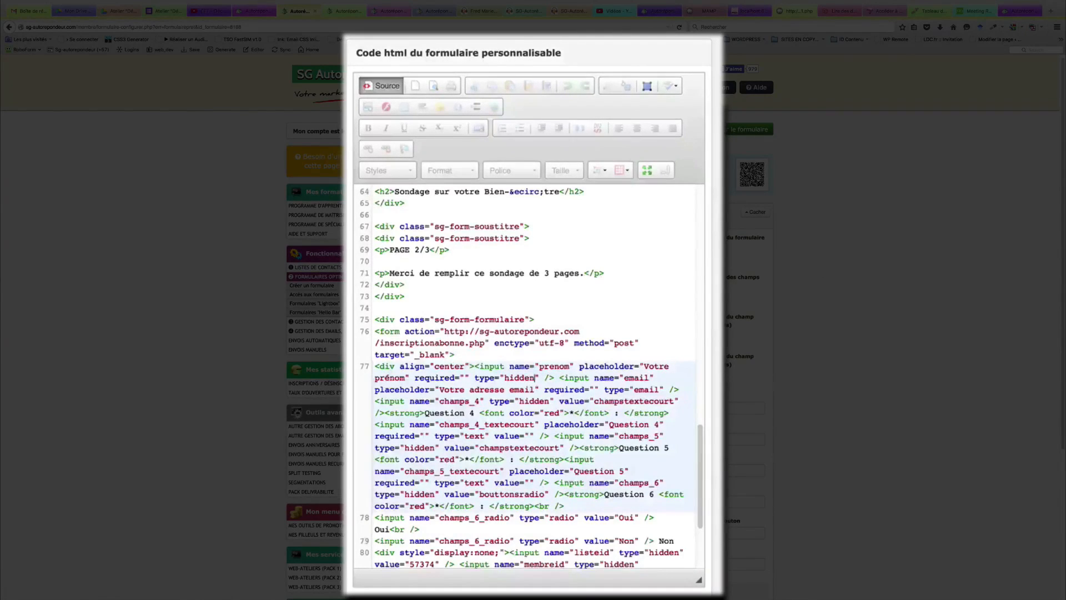
Change the "email" input's type to "hidden" in the page 2/3 form's source code.
drag(489, 366, 648, 390)
click(510, 378)
drag(676, 390, 680, 390)
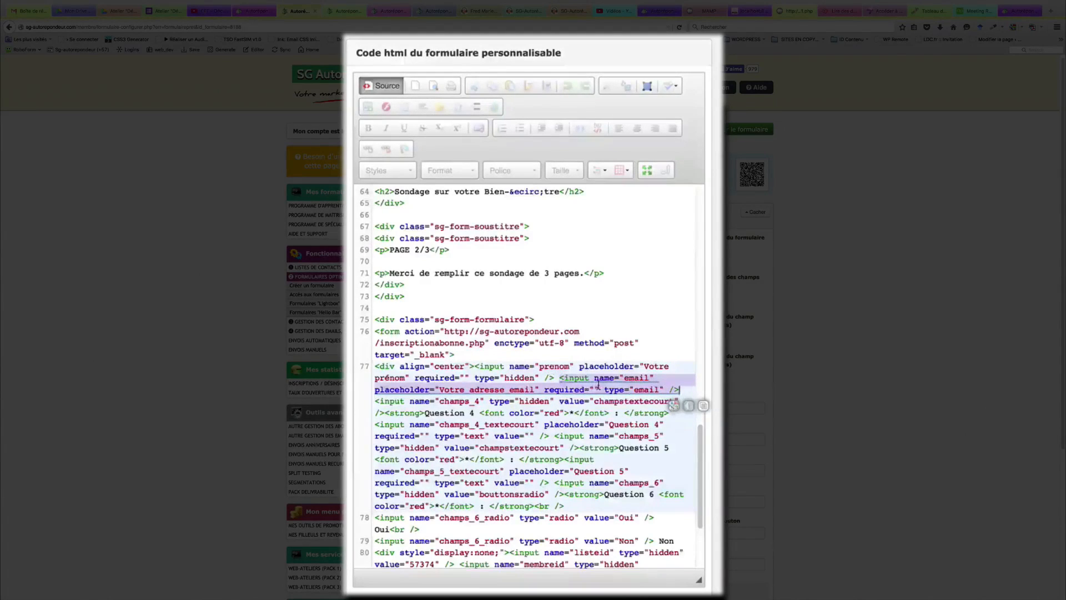
click(644, 389)
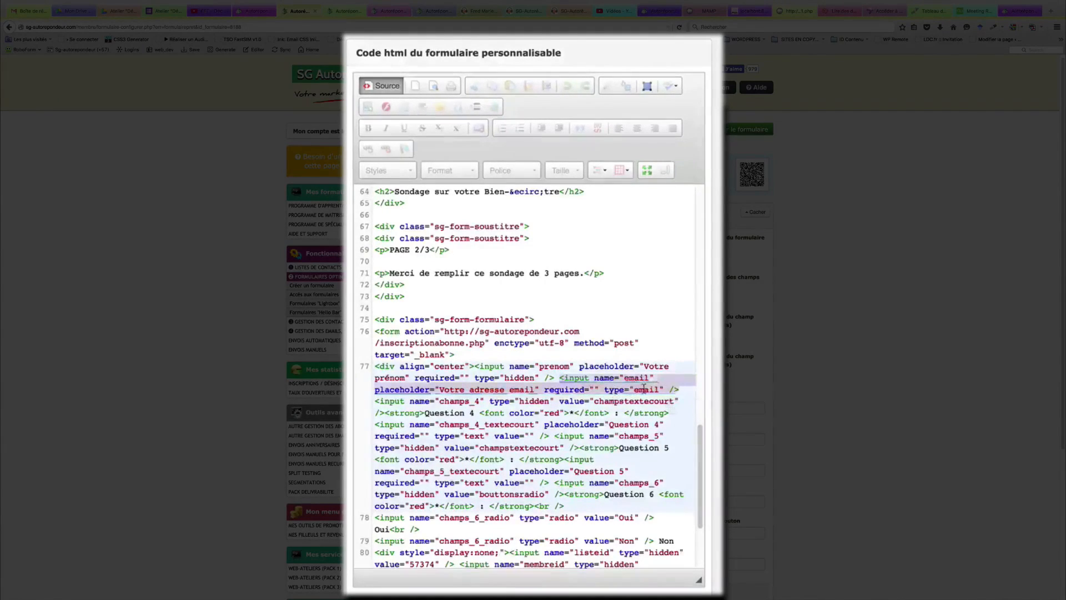
double_click(644, 390)
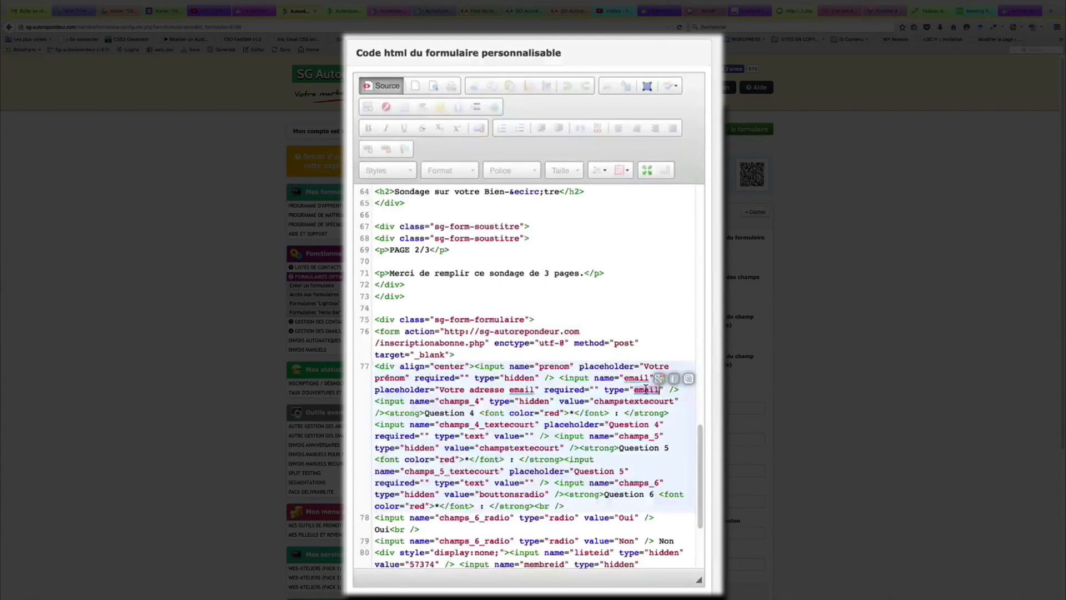
text(hidd)
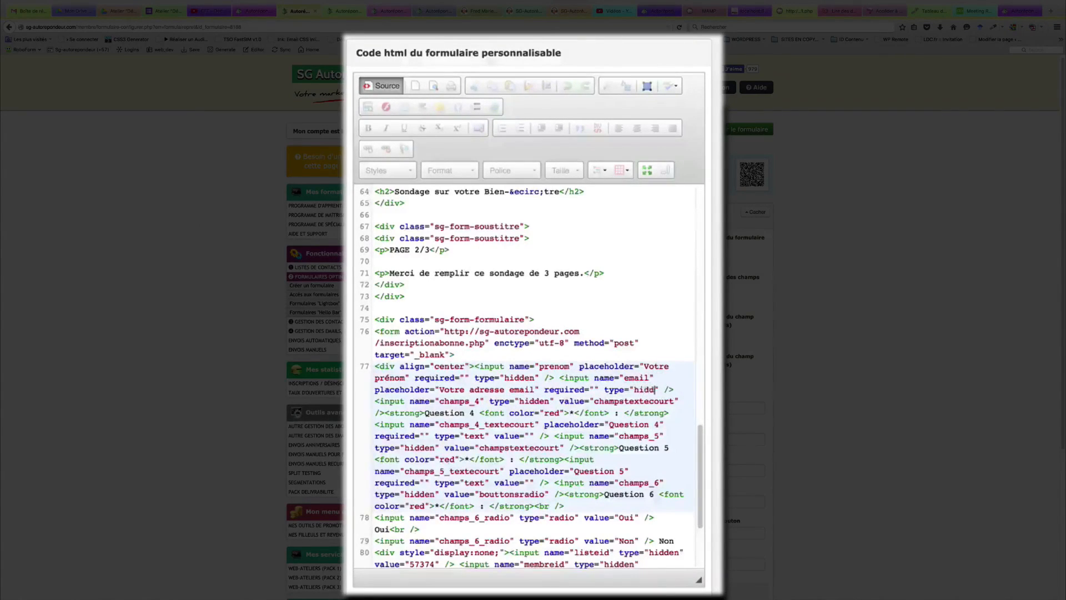
text(en)
scroll(718, 533, down, 2)
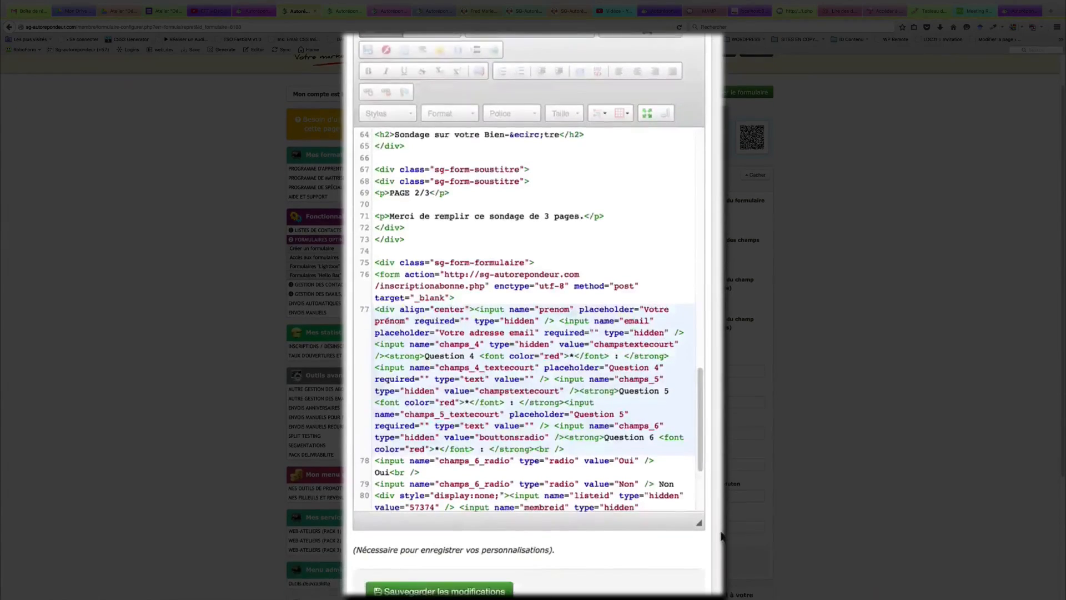
Save the page 2/3 form's modifications, and show the input tags in the HTML source of the page 3/3 form.
click(458, 592)
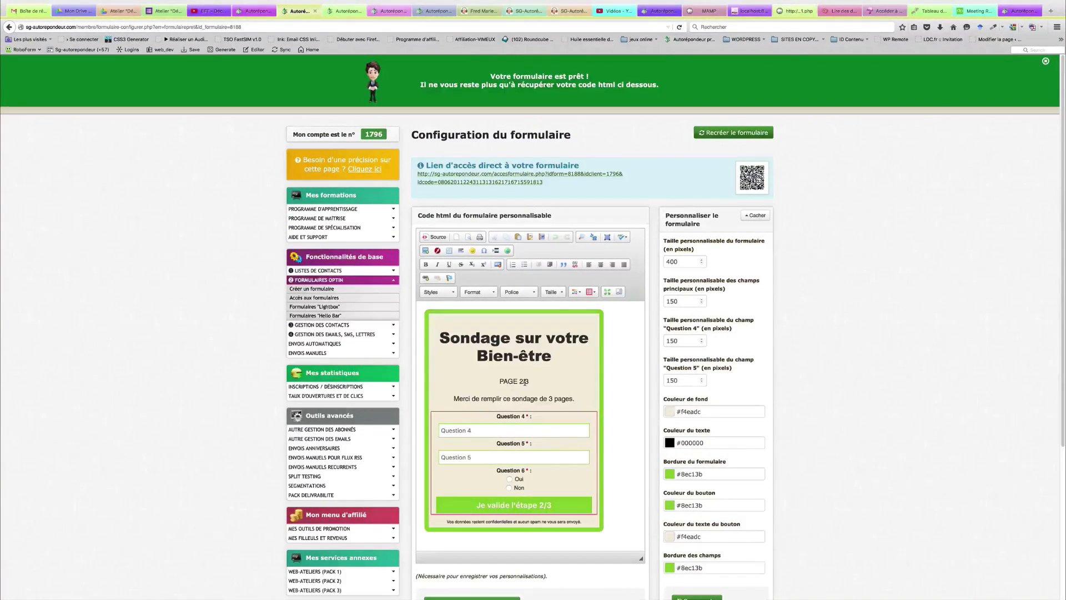
click(343, 11)
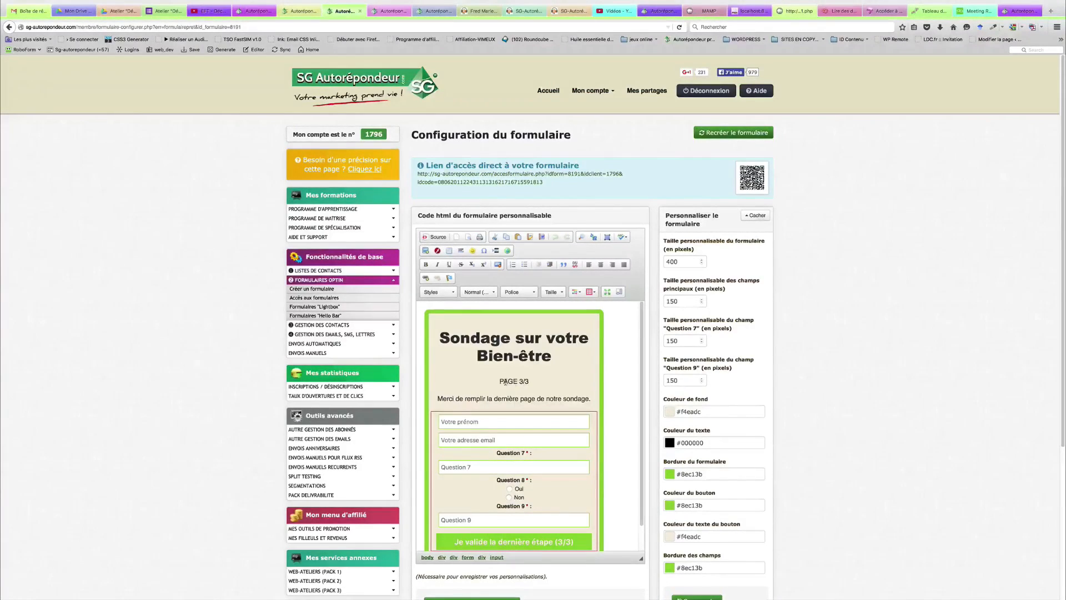
drag(508, 381, 538, 382)
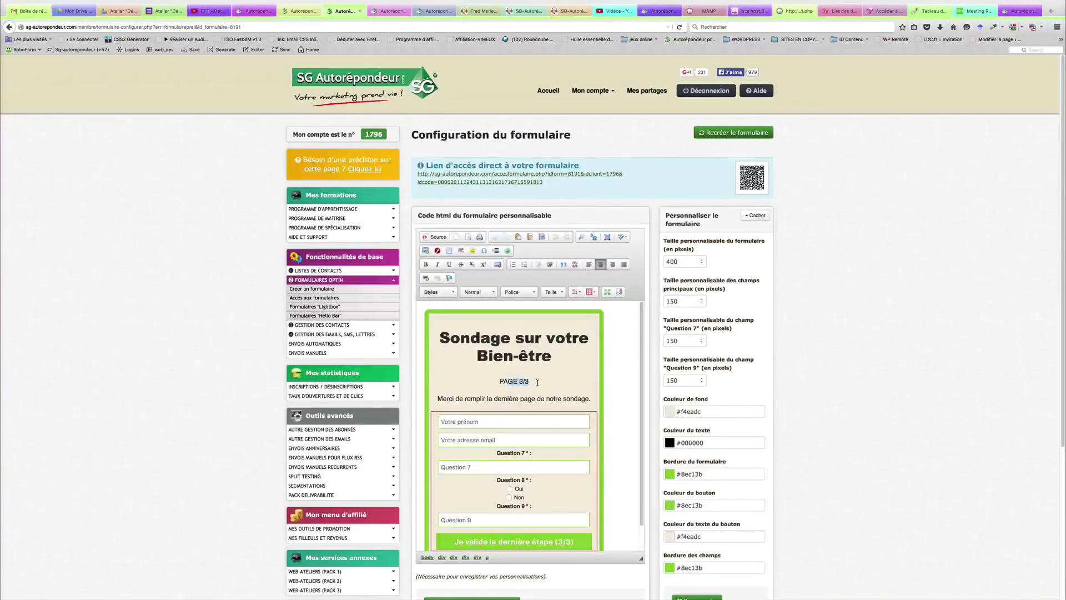
click(436, 237)
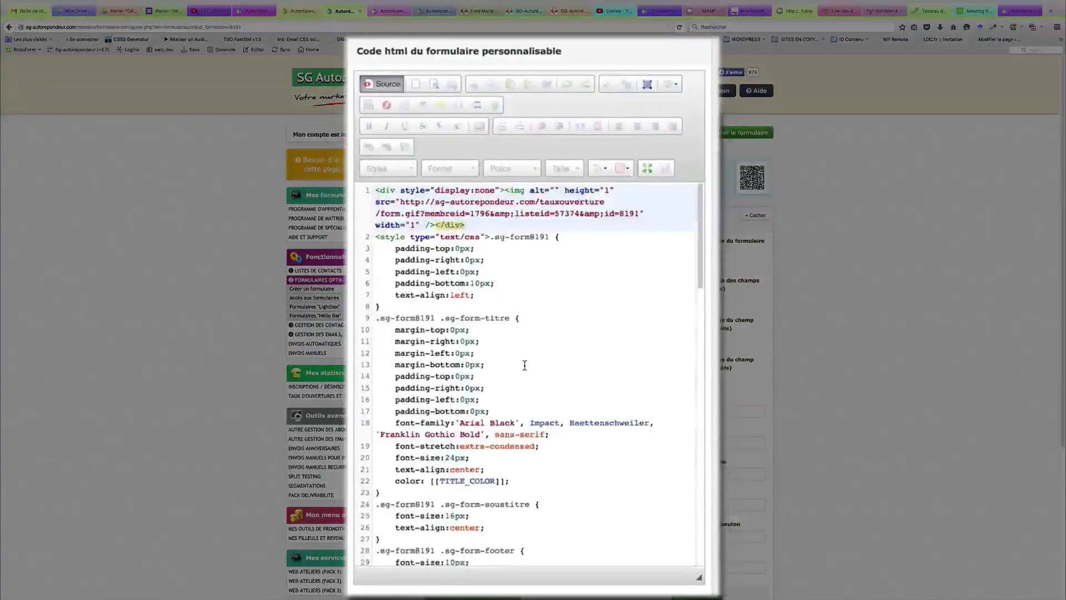
scroll(507, 385, down, 10)
scroll(524, 313, down, 3)
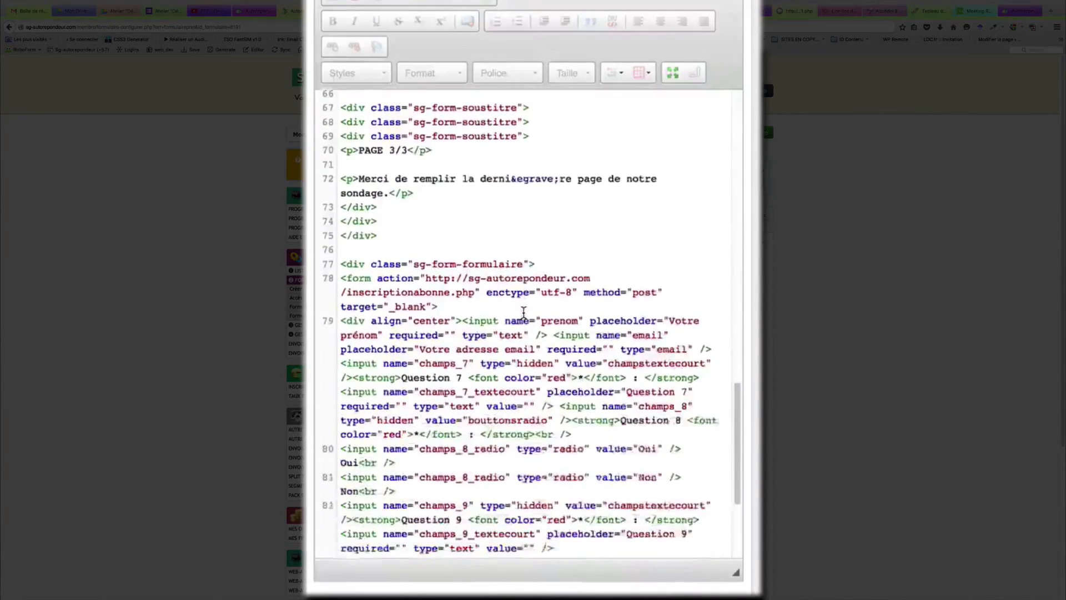
Change the "prenom" input's type to "hidden" in the page 3/3 form's source code.
click(466, 276)
drag(465, 276, 547, 290)
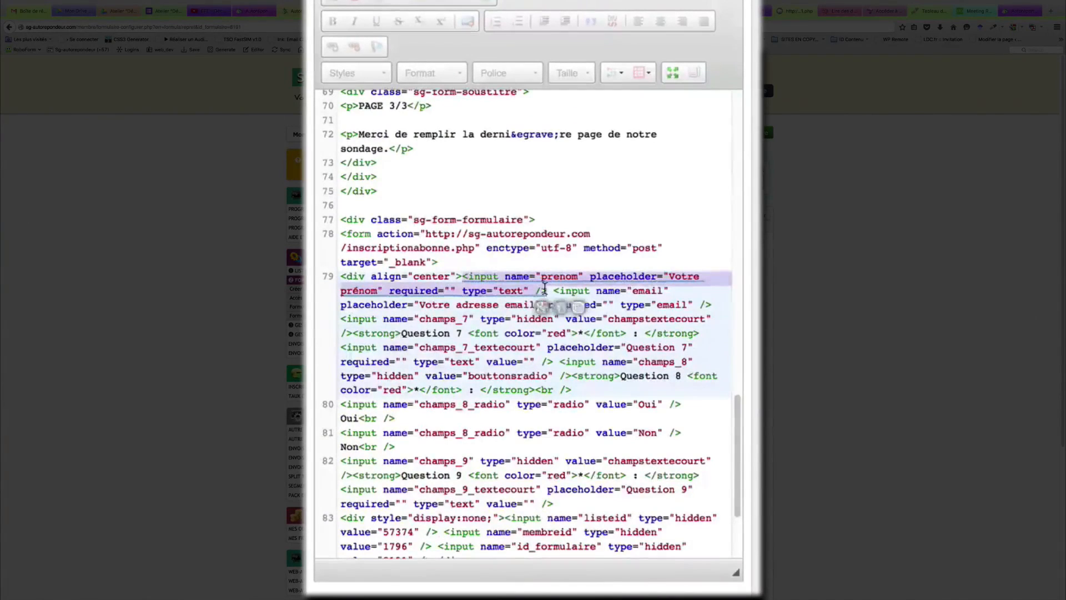
click(467, 276)
drag(467, 276, 464, 276)
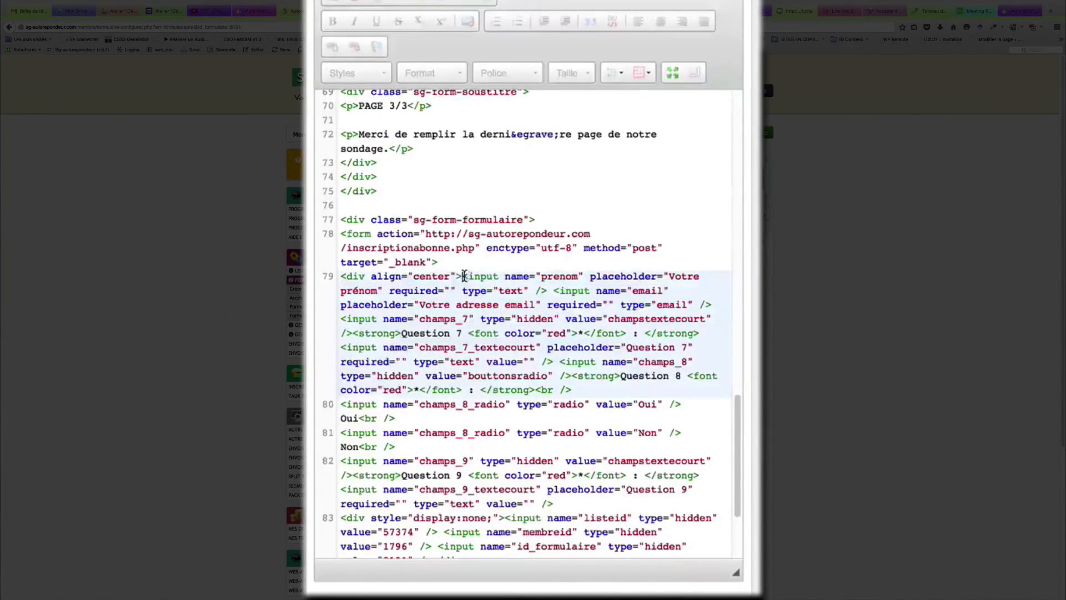
click(542, 290)
drag(542, 290, 547, 290)
click(464, 276)
drag(464, 276, 547, 290)
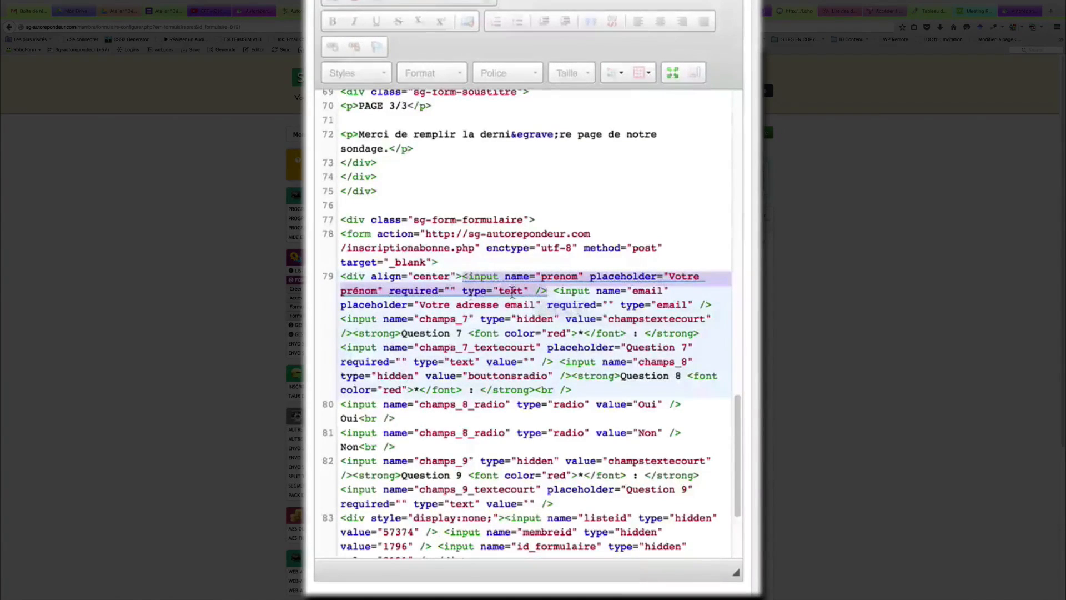
double_click(512, 290)
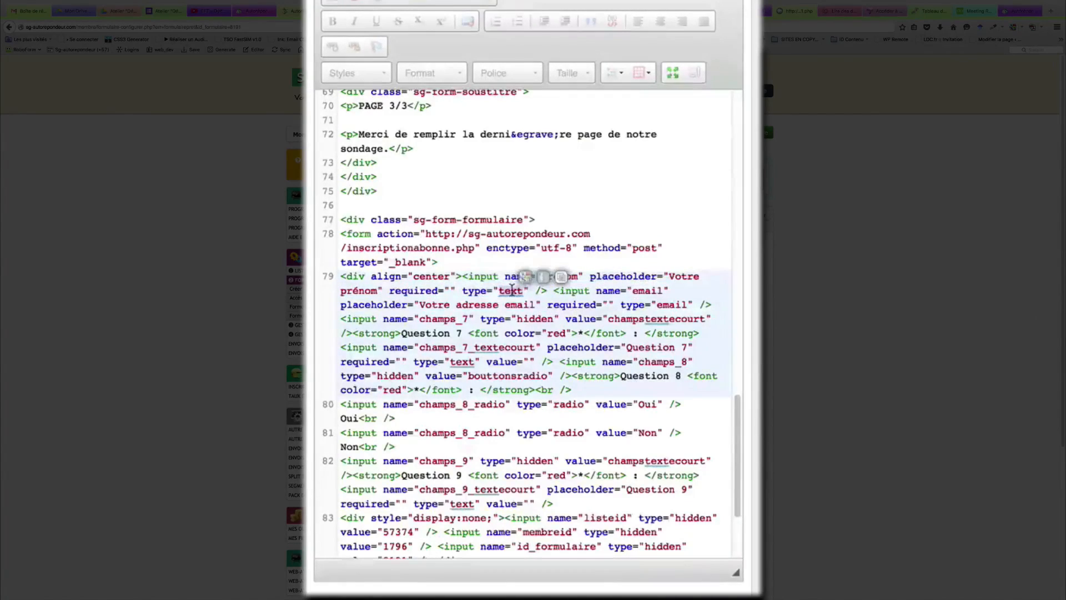
text(hidden)
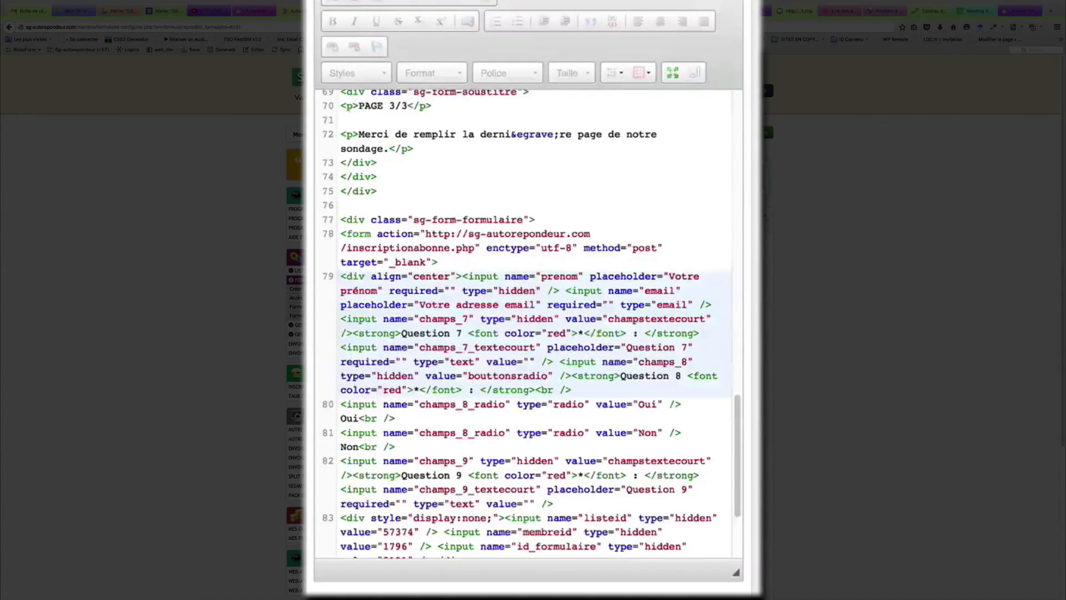
Change the "email" input's type to "hidden" in the page 3/3 form's source code and save the form's modifications.
drag(566, 291, 709, 303)
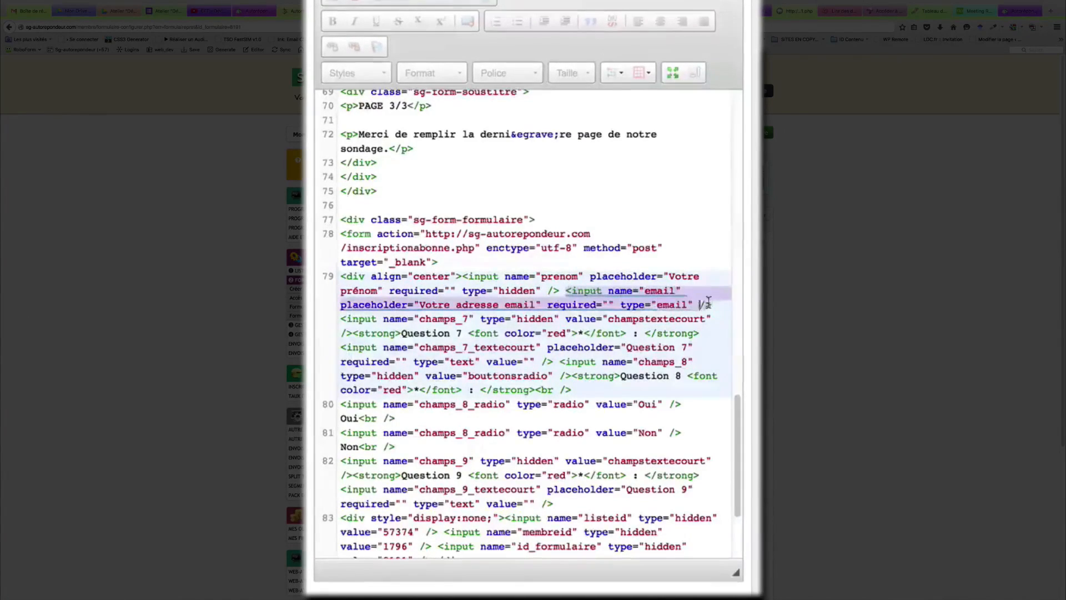
click(672, 304)
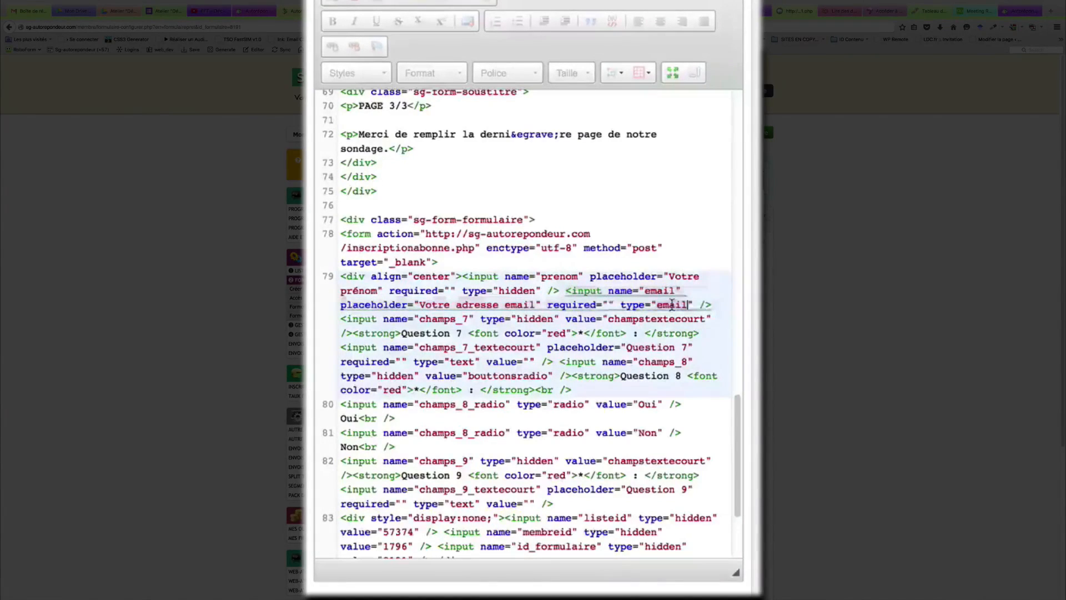
double_click(671, 304)
text(hidden)
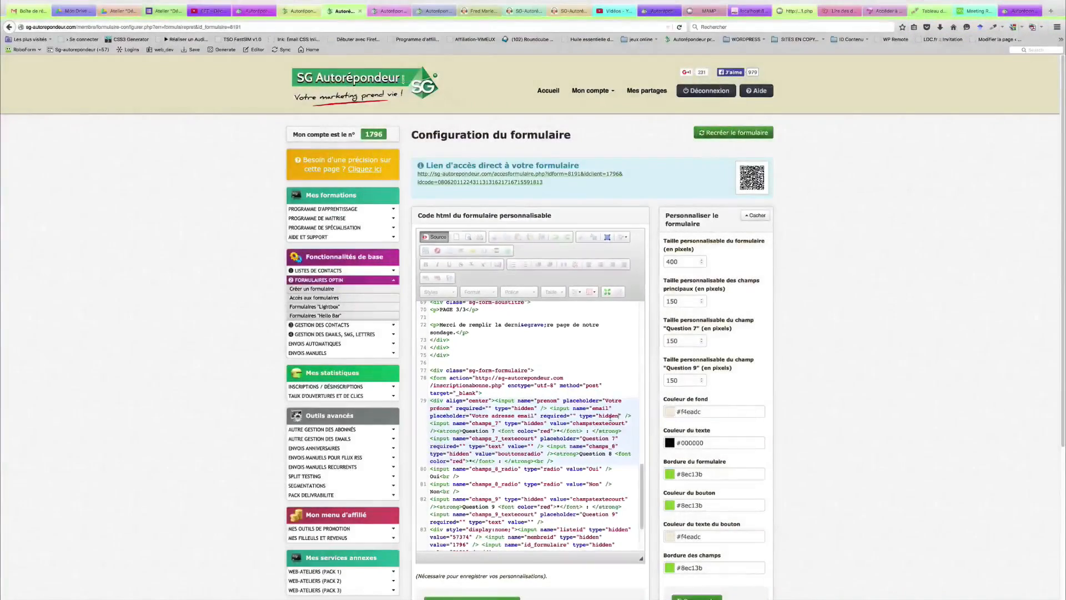
scroll(655, 426, down, 3)
click(477, 476)
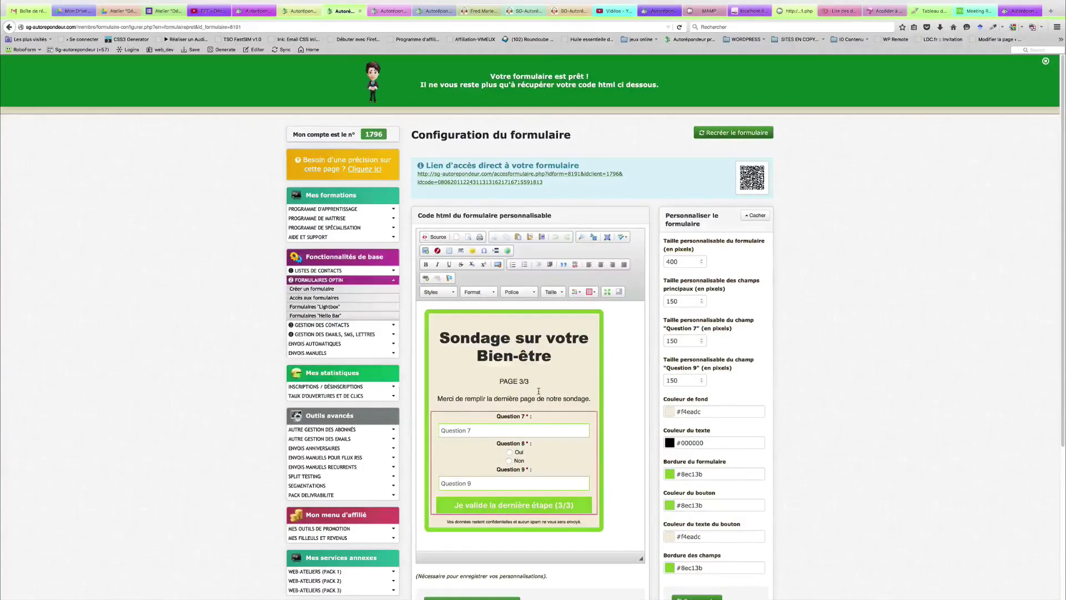
Review the three survey forms in page order, comparing their visible fields and validation buttons.
click(259, 11)
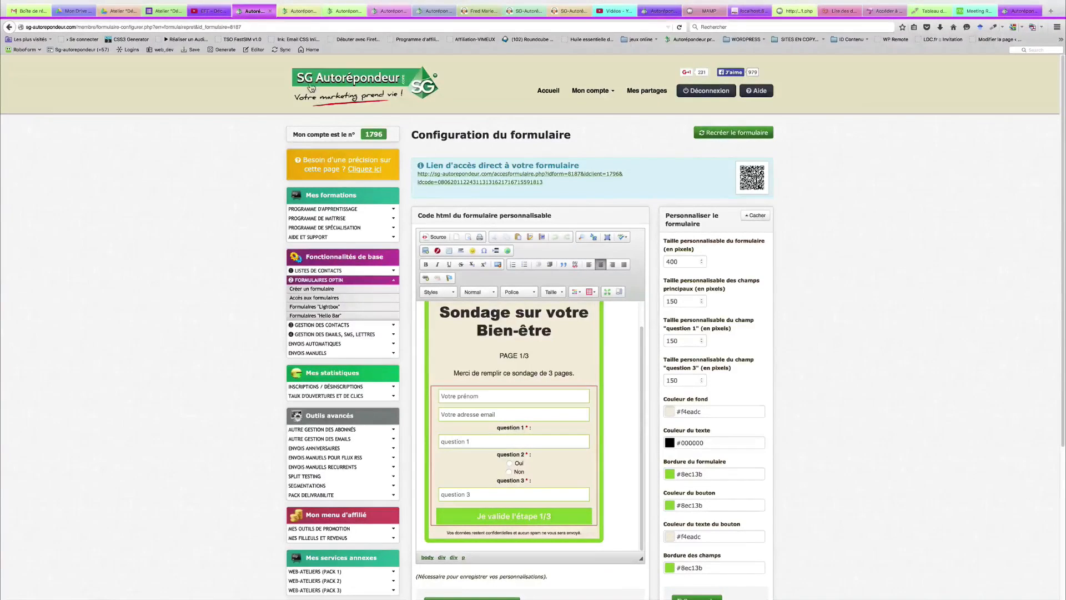
click(299, 12)
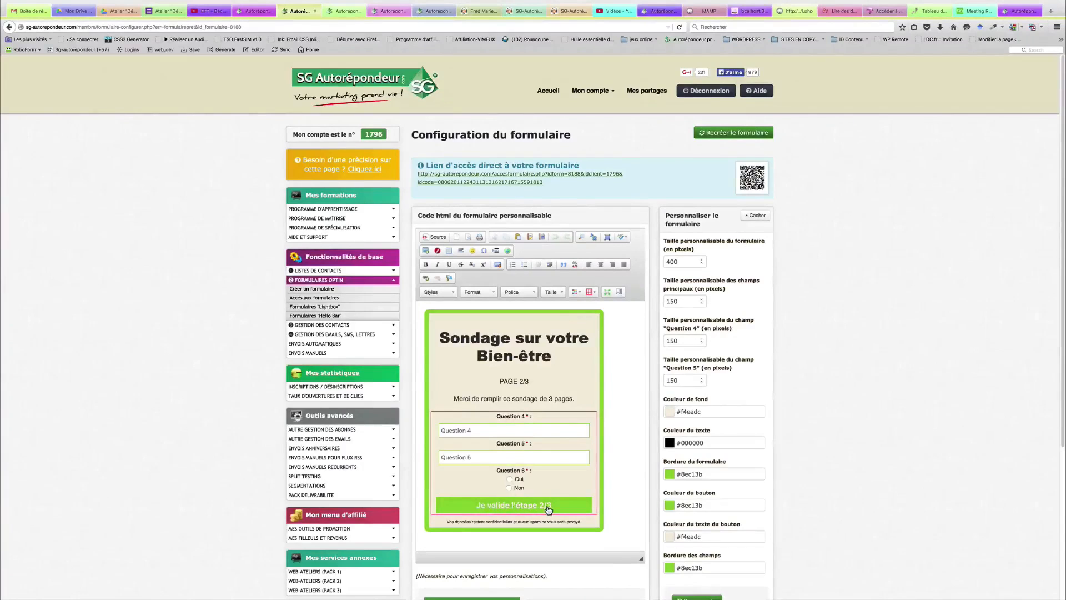
click(341, 12)
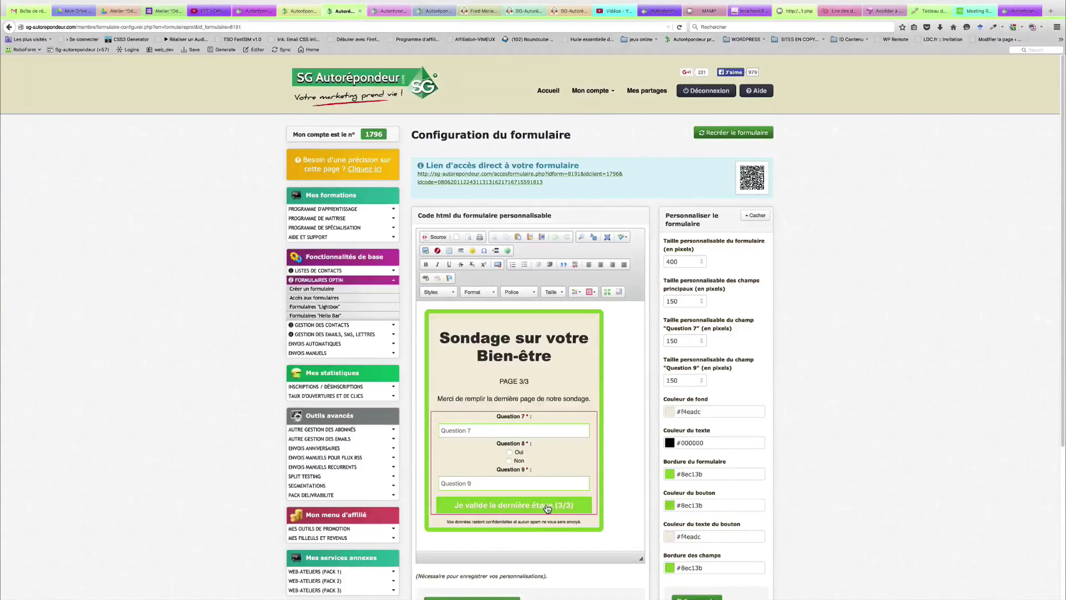
click(257, 12)
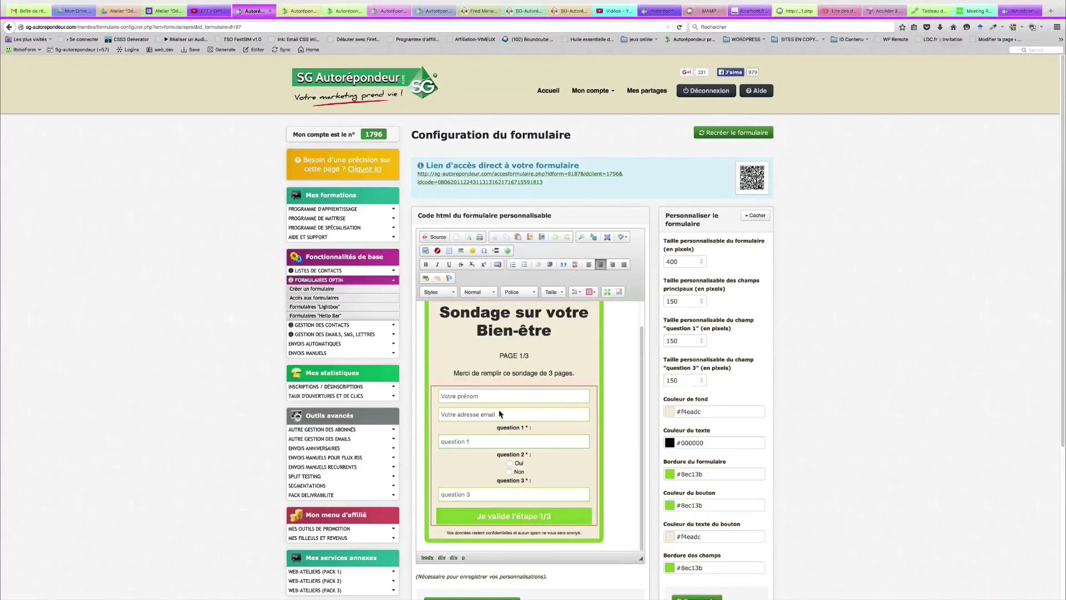
click(296, 13)
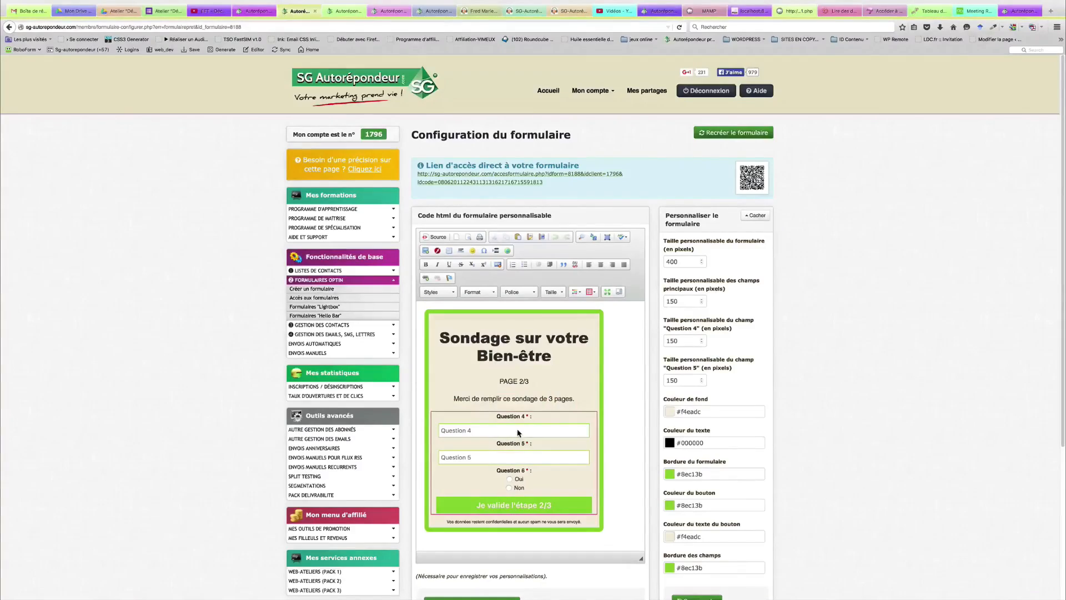